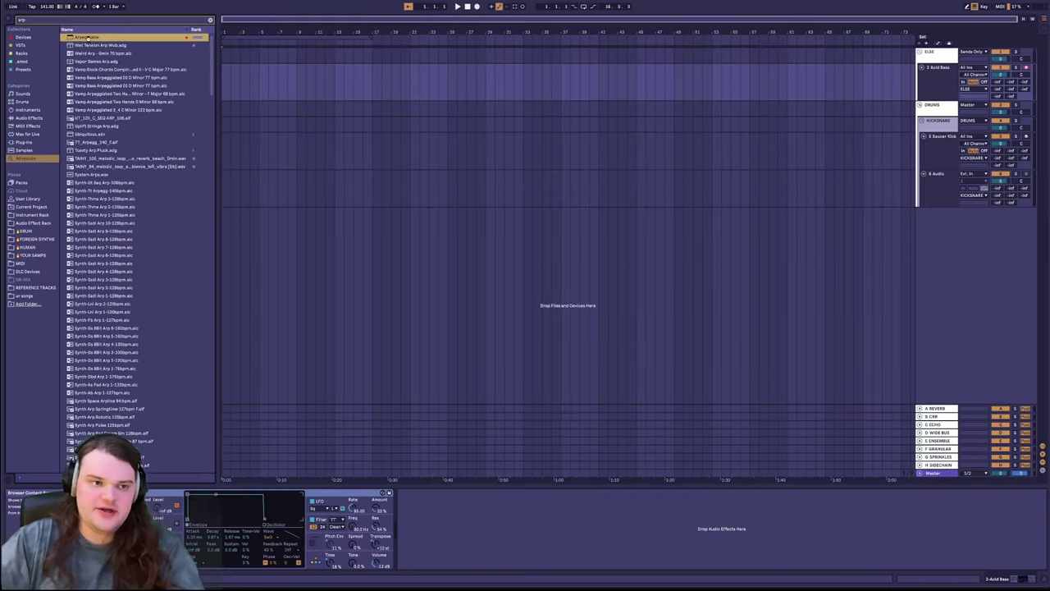
Step: Turn on velocity in the Acid Bass track's Arpeggiator and shorten its velocity decay
{"action": "left_click", "coordinate": [260, 493]}
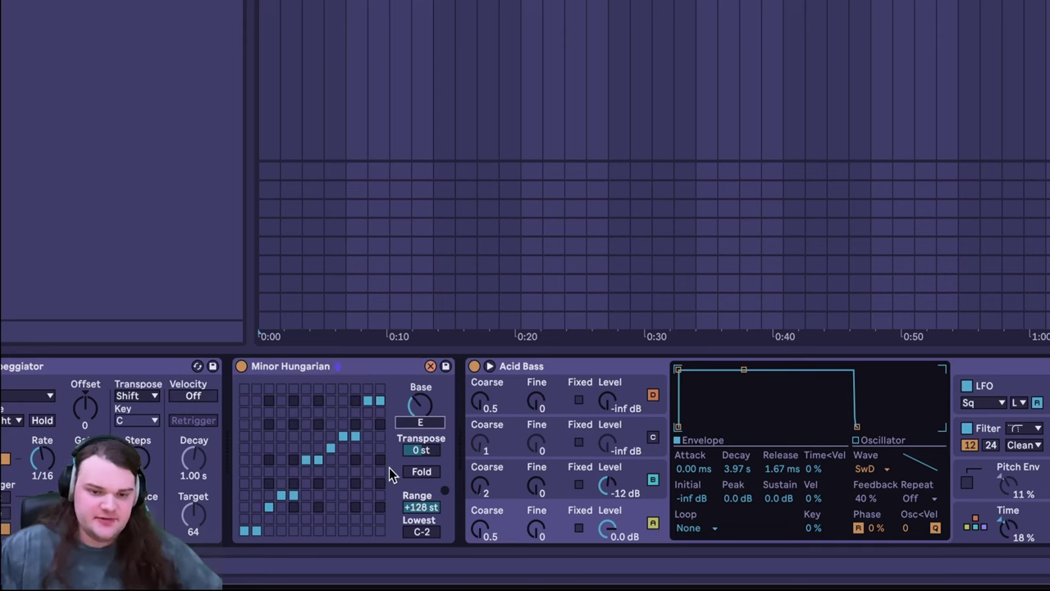
{"action": "left_click", "coordinate": [193, 397]}
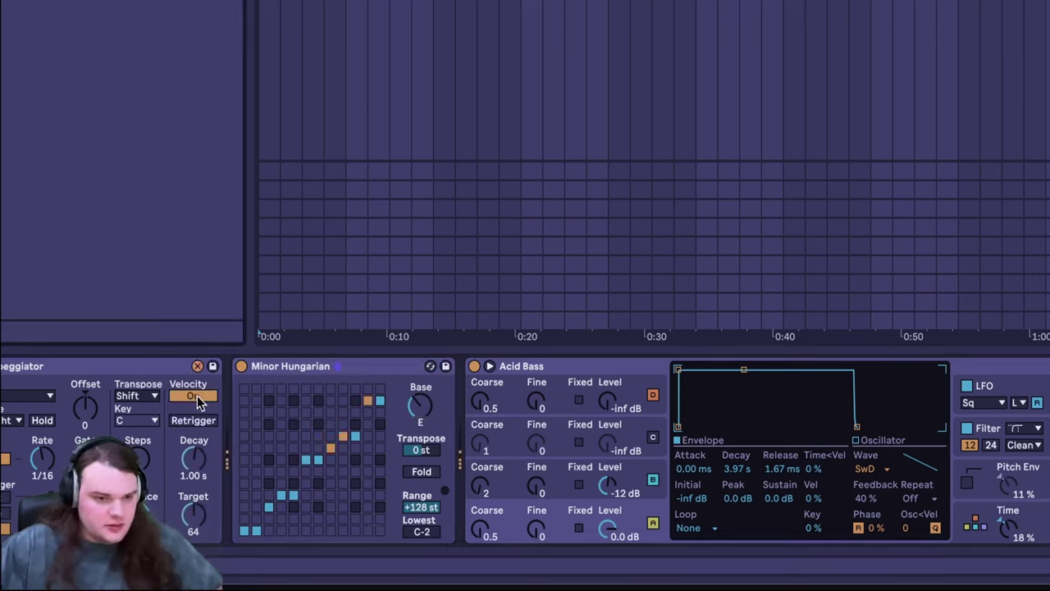
{"action": "left_click_drag", "start_coordinate": [194, 461], "coordinate": [194, 492]}
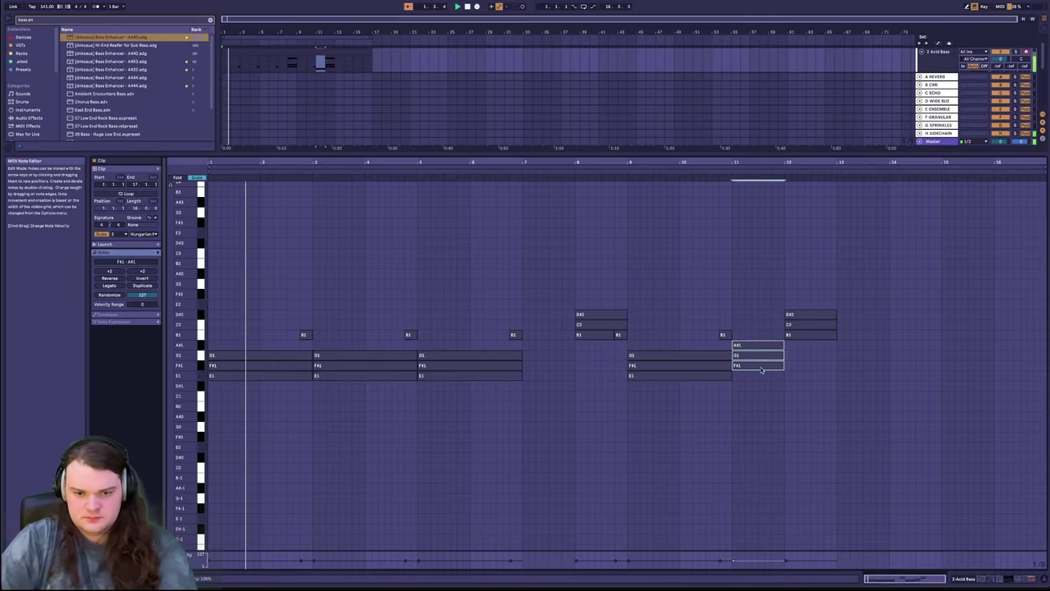
Step: Move the three-note F#1, G1 and A#1 chord at bar 11 earlier in the Acid Bass clip
{"action": "left_click_drag", "start_coordinate": [759, 369], "coordinate": [584, 371]}
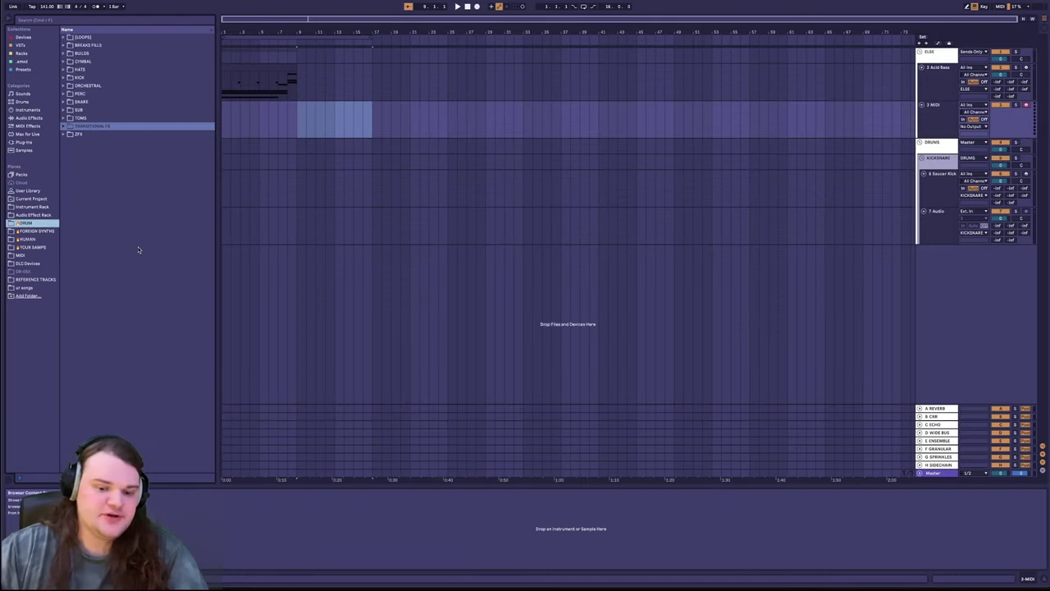
Step: Preview a break sample from the Breaks folder of the Jungle Jungle pack in FOREIGN SYNTHS
{"action": "left_click", "coordinate": [35, 230]}
{"action": "left_click", "coordinate": [98, 94]}
{"action": "left_click", "coordinate": [105, 190]}
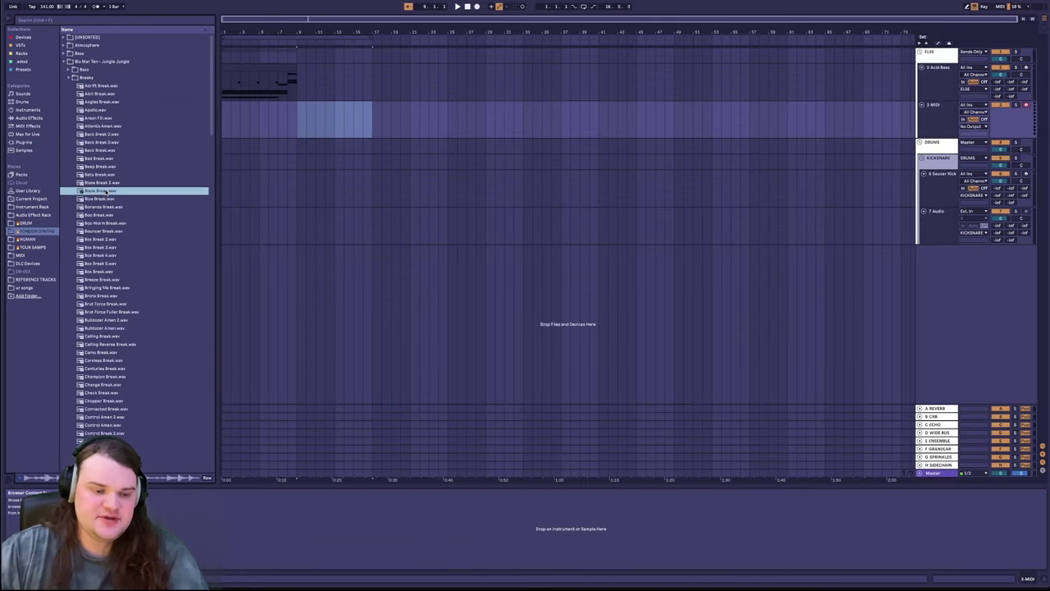
Step: Select the loop samples in the DRUM library's [LOOPS] BREAKBEAT folder, from the 016_d 174bpm beat through Twisted_Prism_Break_170_PL.wav
{"action": "left_click", "coordinate": [26, 222]}
{"action": "left_click", "coordinate": [64, 37]}
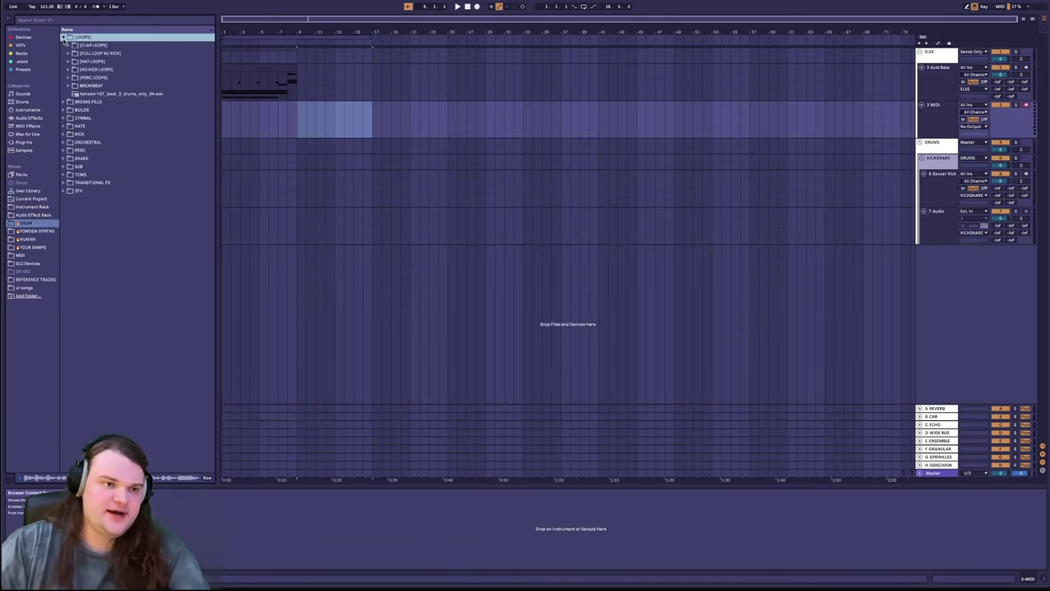
{"action": "left_click", "coordinate": [68, 86]}
{"action": "left_click", "coordinate": [100, 110]}
{"action": "key", "text": "Up"}
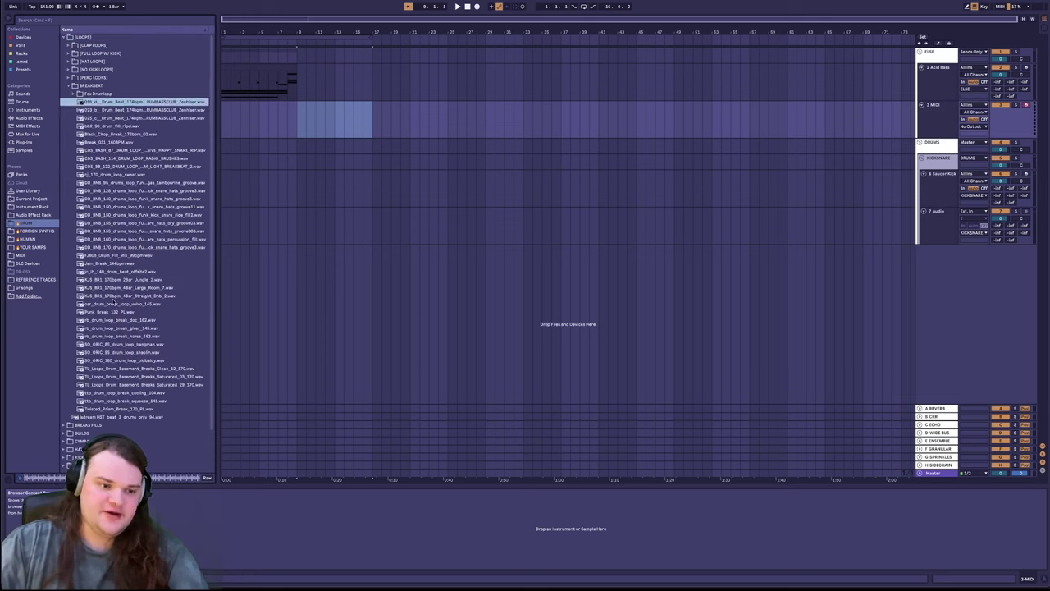
{"action": "left_click", "coordinate": [101, 409], "text": "shift"}
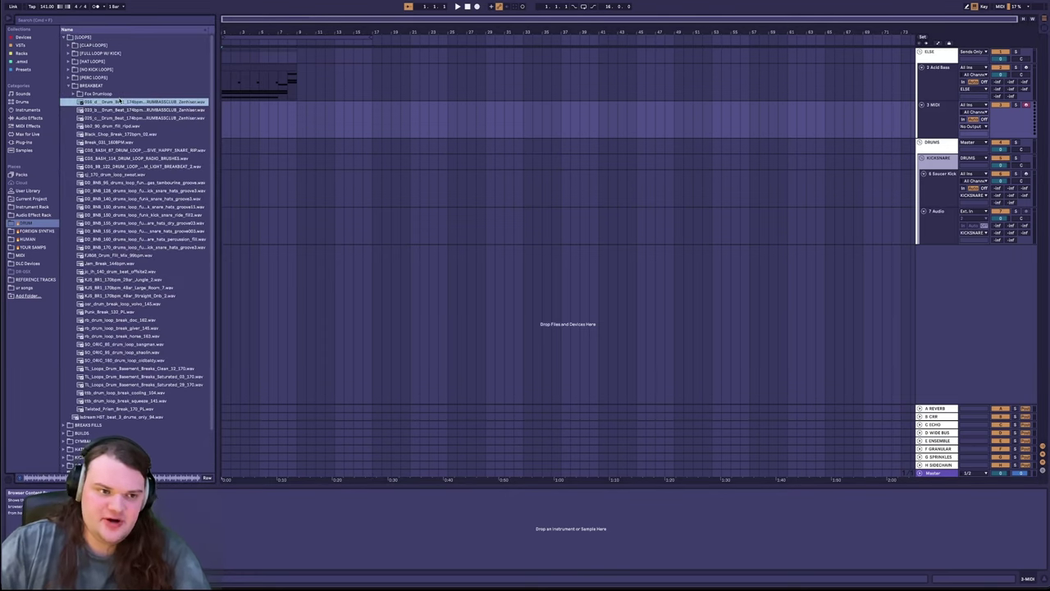
Step: Load the 016_d 174bpm drum beat into Simpler on the MIDI track and group it into an Instrument Rack with its chains shown
{"action": "double_click", "coordinate": [120, 101]}
{"action": "left_click", "coordinate": [246, 493]}
{"action": "key", "text": "ctrl+g"}
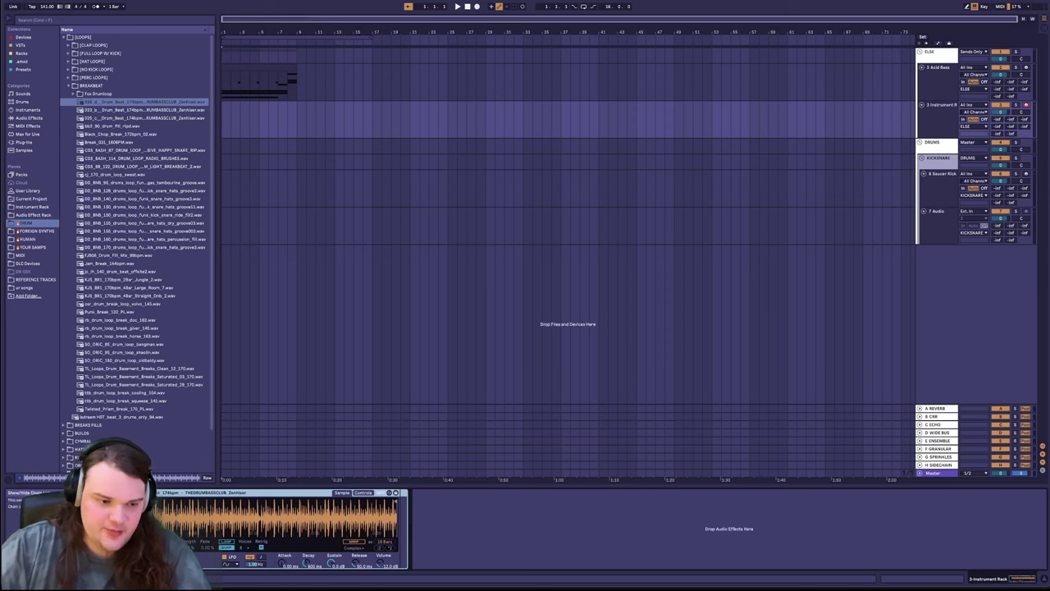
{"action": "left_click", "coordinate": [10, 502]}
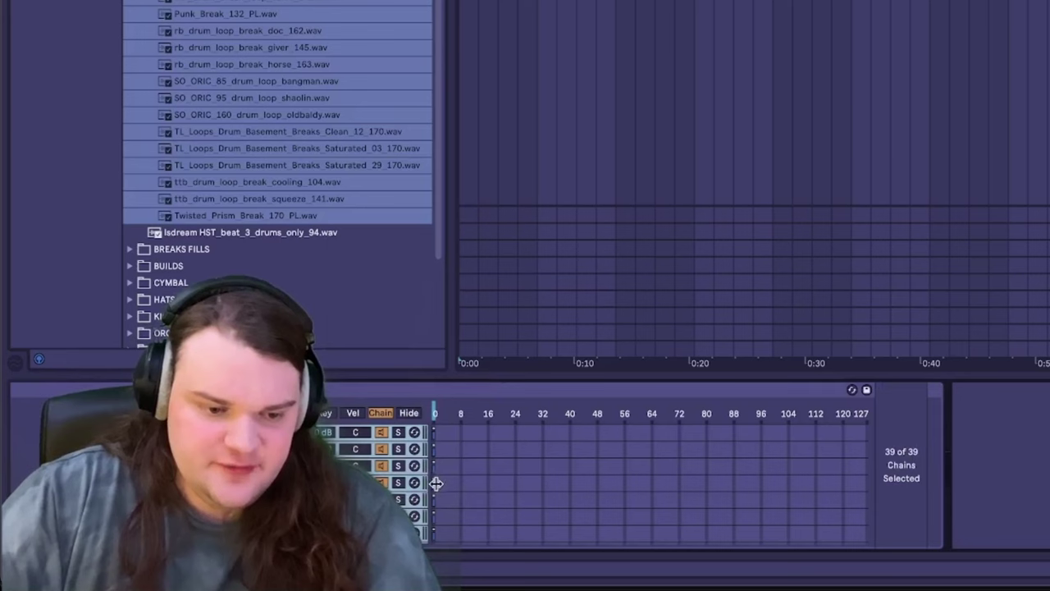
Step: Extend all the rack chains' zones across the full 0–127 selector range and distribute the ranges equally
{"action": "left_click_drag", "start_coordinate": [436, 487], "coordinate": [868, 498]}
{"action": "right_click", "coordinate": [636, 478]}
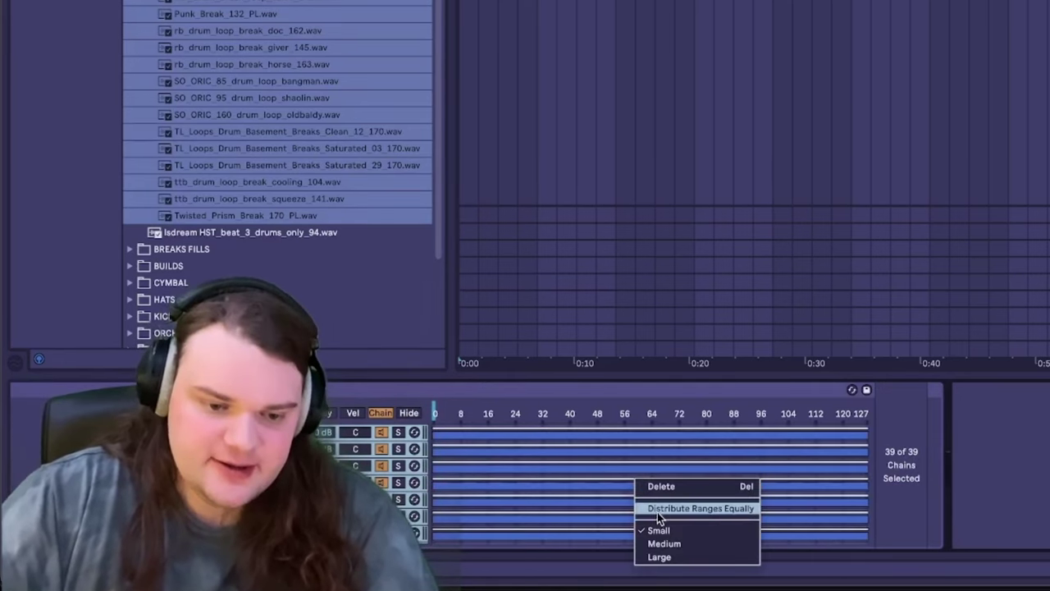
{"action": "left_click", "coordinate": [657, 508]}
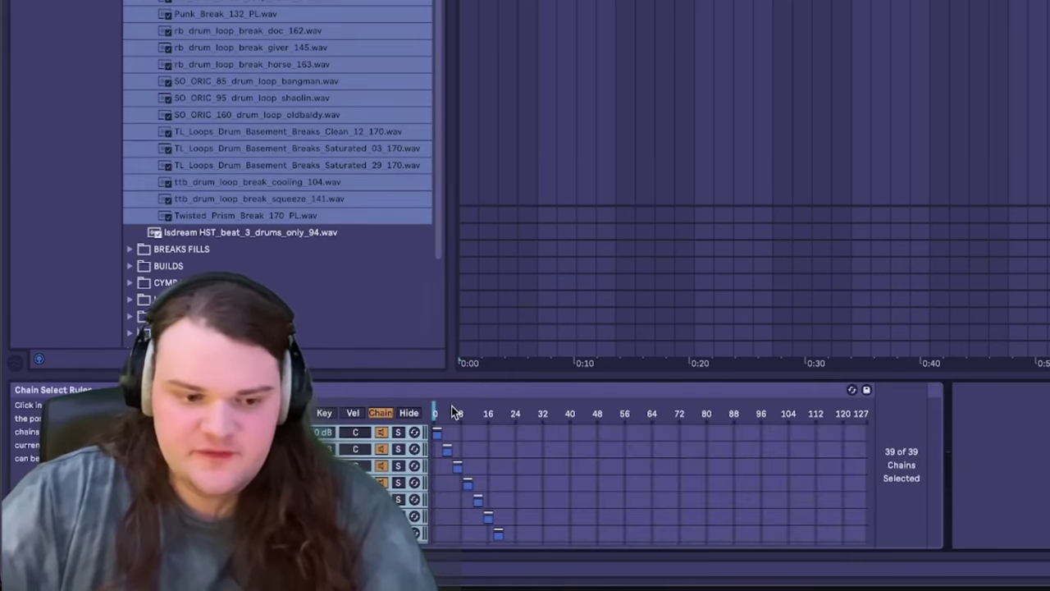
Step: Sweep the rack's chain selector across the zones and map it to Macro 1
{"action": "left_click_drag", "start_coordinate": [435, 410], "coordinate": [848, 411]}
{"action": "right_click", "coordinate": [507, 412]}
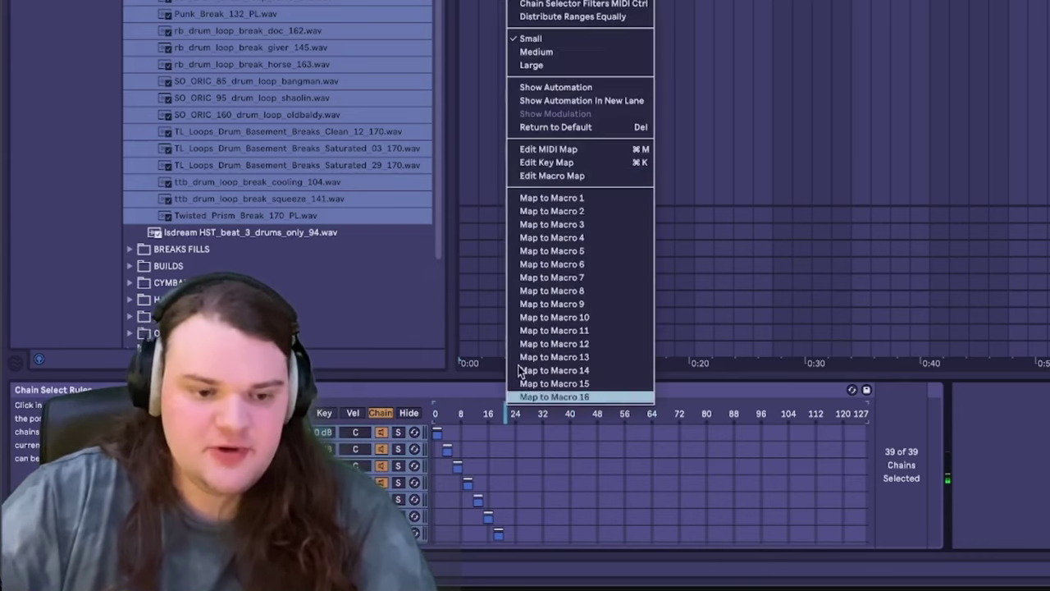
{"action": "left_click", "coordinate": [532, 199]}
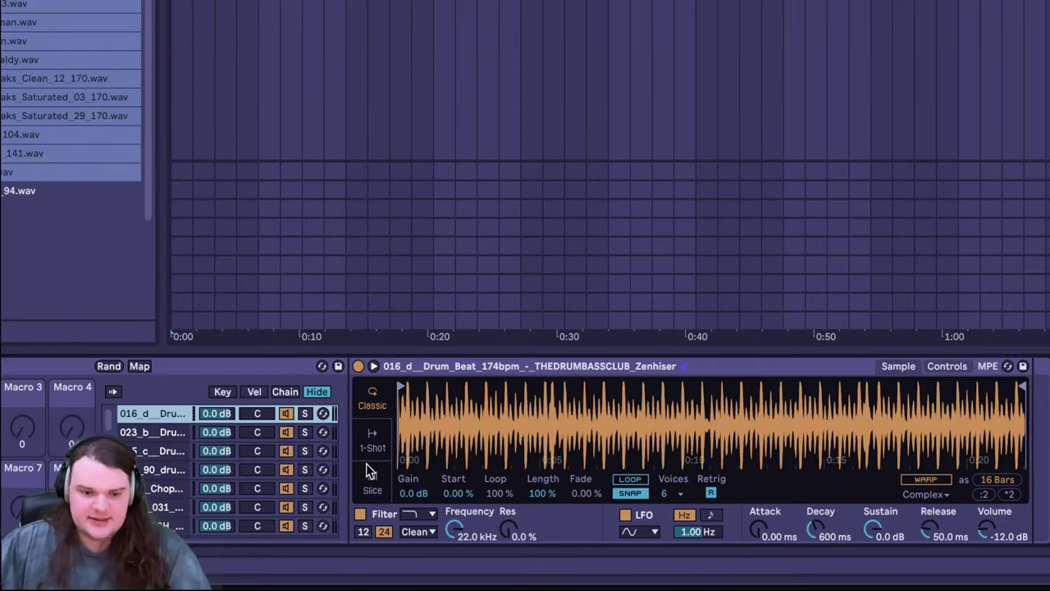
Step: Set the 016_d Simpler to slice by Beat with a 1/4 division and copy its filter frequency value to the sibling chains
{"action": "left_click", "coordinate": [640, 492]}
{"action": "left_click", "coordinate": [516, 493]}
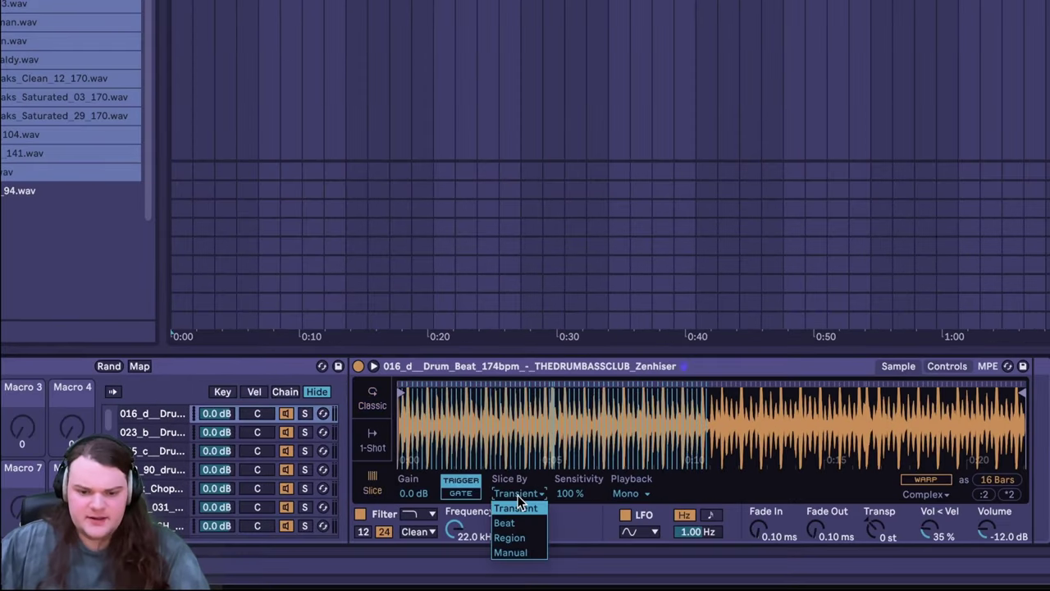
{"action": "left_click", "coordinate": [520, 509]}
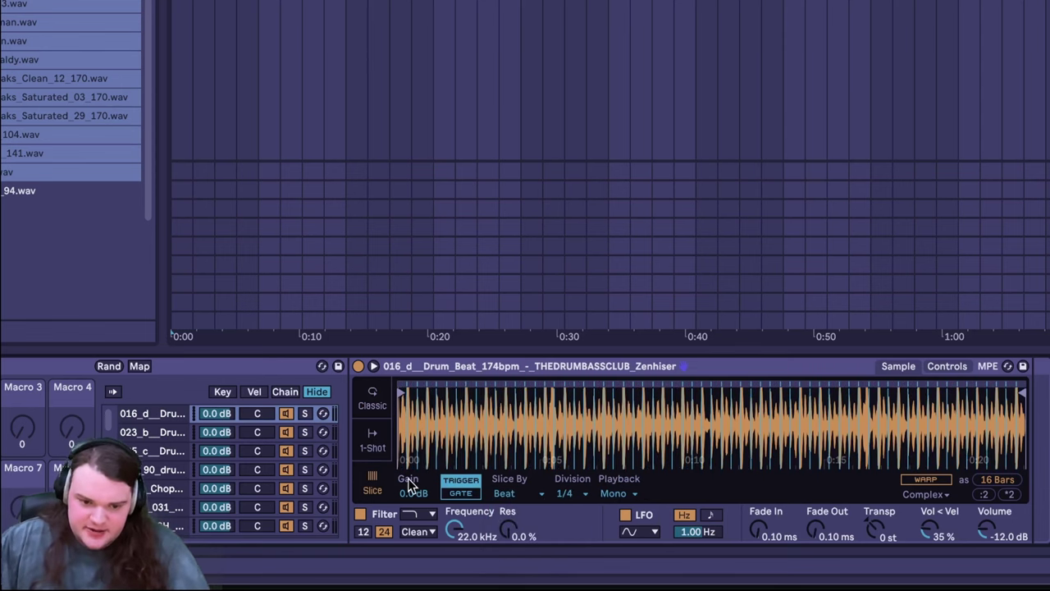
{"action": "right_click", "coordinate": [458, 528]}
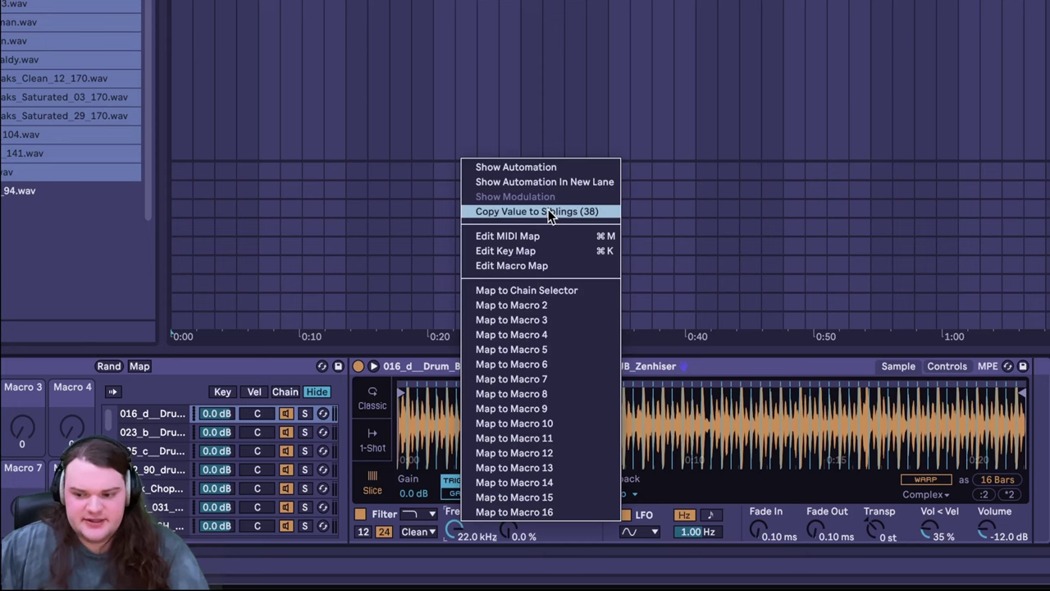
{"action": "left_click", "coordinate": [537, 211]}
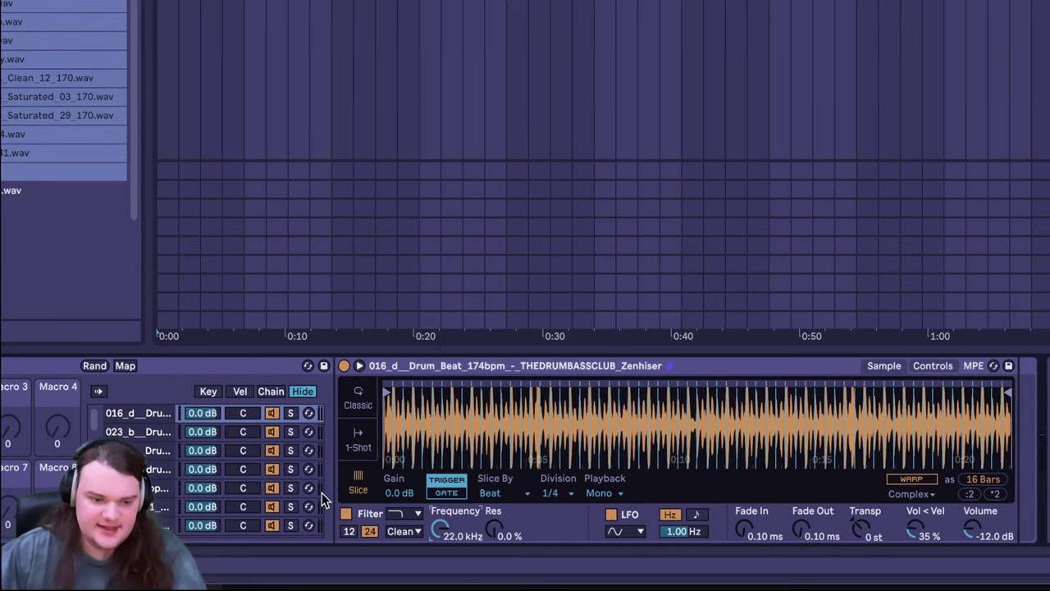
Step: Set the 023_b drum beat chain's Simpler to Slice mode and open its Slice By choices
{"action": "left_click", "coordinate": [163, 434]}
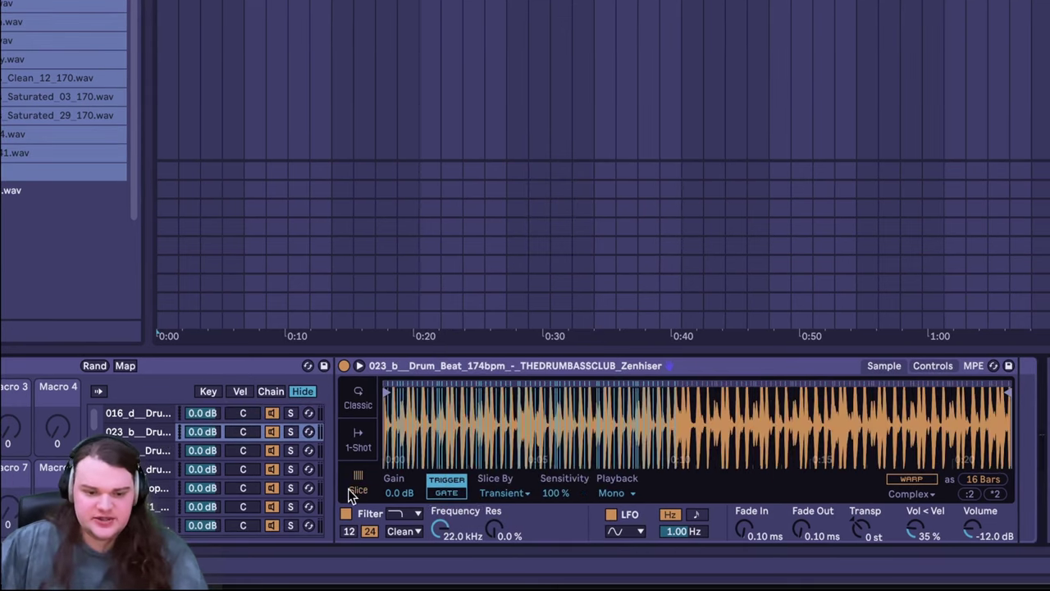
{"action": "left_click", "coordinate": [509, 511]}
{"action": "left_click", "coordinate": [505, 494]}
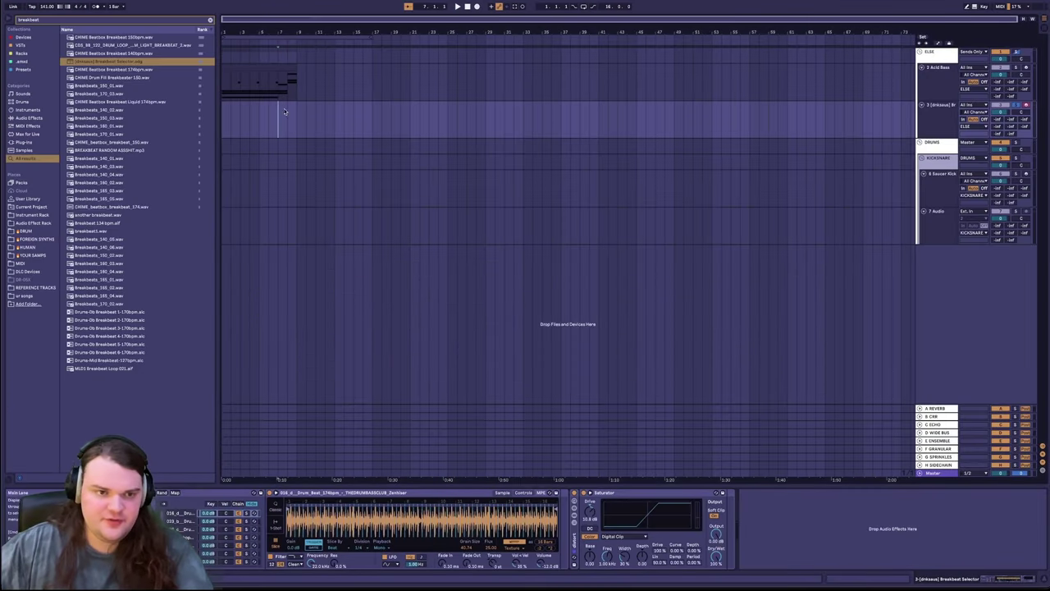
Step: Select bars 1 to 9 on the Breakbeat Selector track and raise its Arpeggiator's gate to 100%
{"action": "left_click_drag", "start_coordinate": [289, 111], "coordinate": [187, 112]}
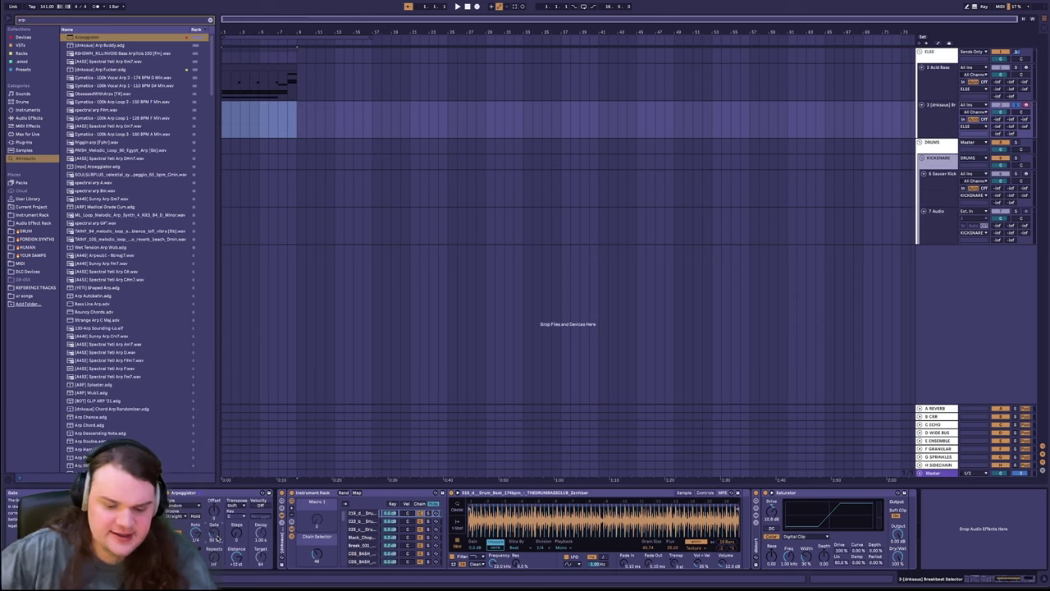
{"action": "left_click_drag", "start_coordinate": [217, 539], "coordinate": [217, 529]}
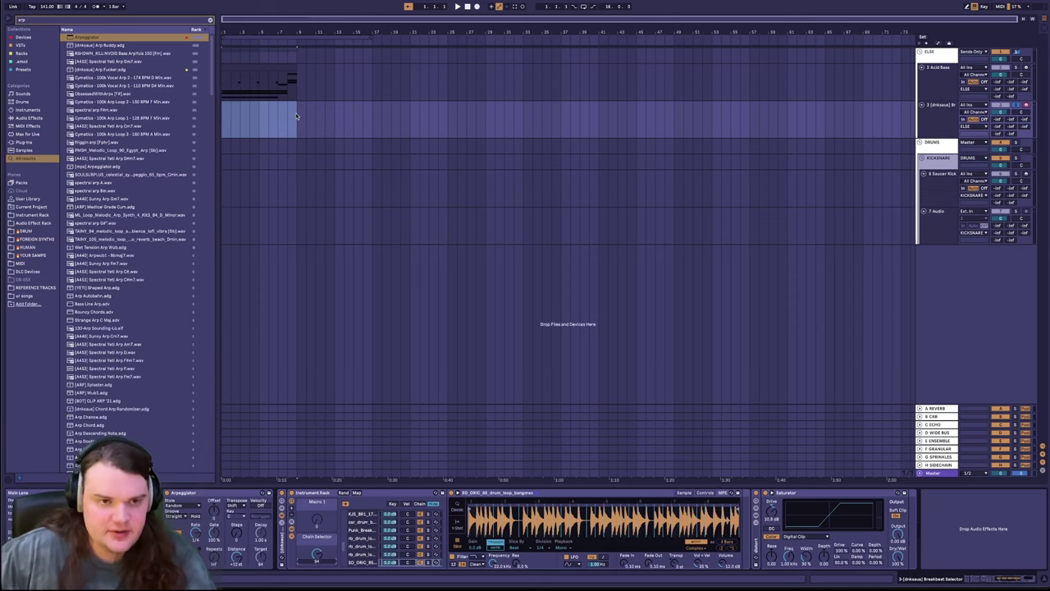
Step: Open the breakbeat track's MIDI clip spanning bars 1 to 9 and select its C1, C#1, D1 and D#1 notes
{"action": "double_click", "coordinate": [294, 119]}
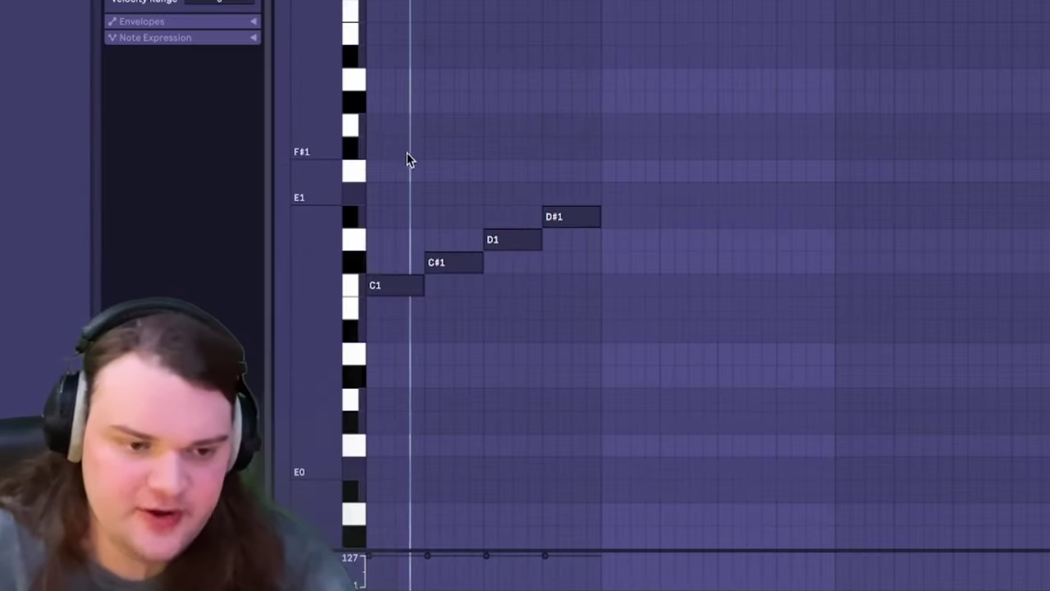
{"action": "mouse_move", "coordinate": [386, 156]}
{"action": "left_mouse_down"}
{"action": "mouse_move", "coordinate": [439, 304]}
{"action": "mouse_move", "coordinate": [571, 375]}
{"action": "left_mouse_up"}
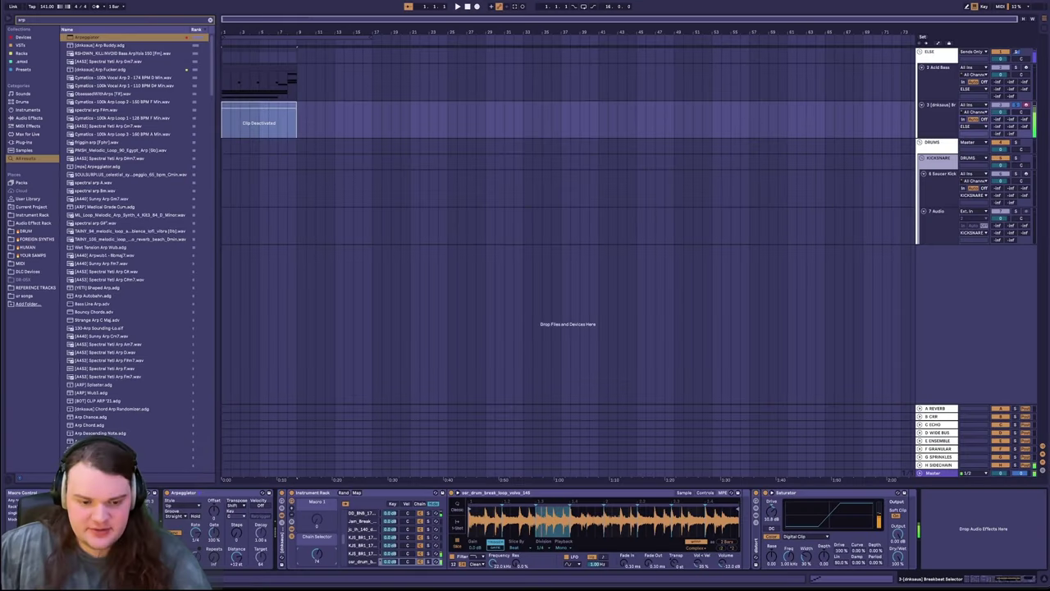
Step: Record the Breakbeat Selector track while sweeping the rack's Chain Selector macro to switch between breaks
{"action": "left_click_drag", "start_coordinate": [316, 554], "coordinate": [317, 580]}
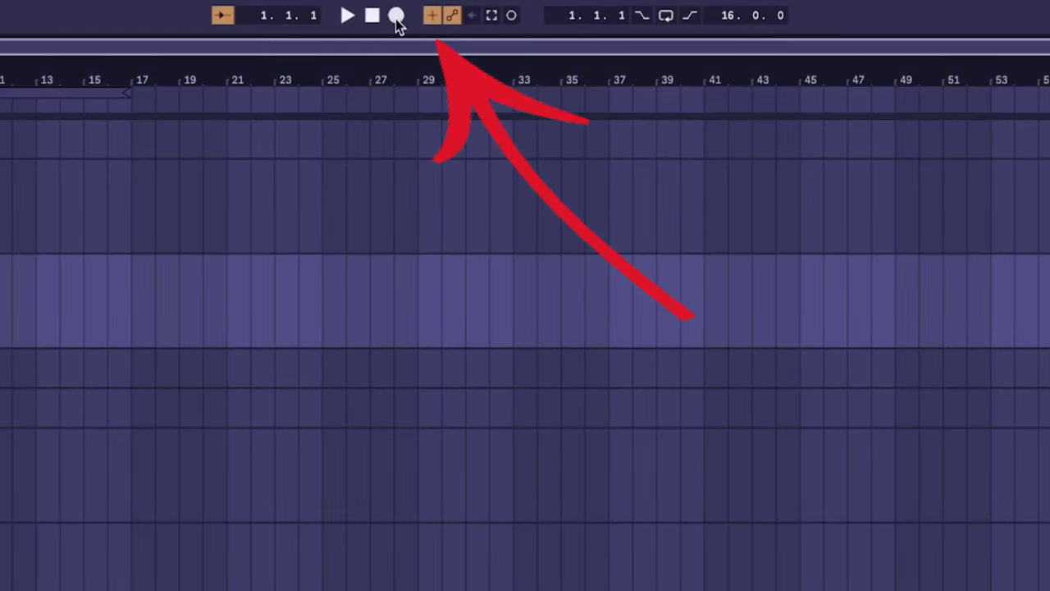
{"action": "left_click", "coordinate": [396, 17]}
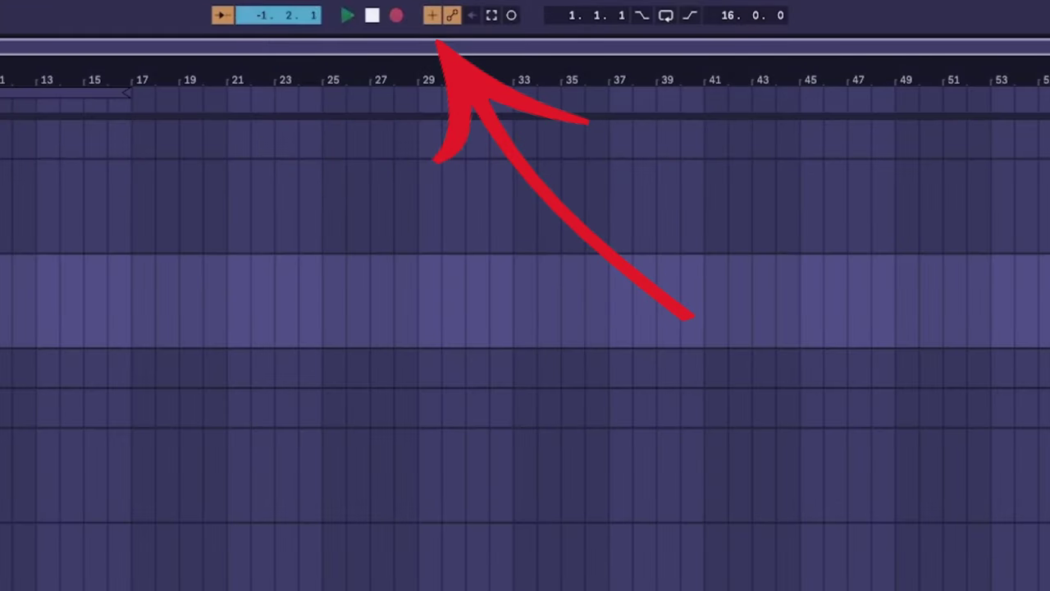
{"action": "left_click_drag", "start_coordinate": [317, 556], "coordinate": [316, 490]}
{"action": "key", "text": "Down"}
{"action": "key", "text": "Down"}
{"action": "key", "text": "Down"}
{"action": "key", "text": "Down"}
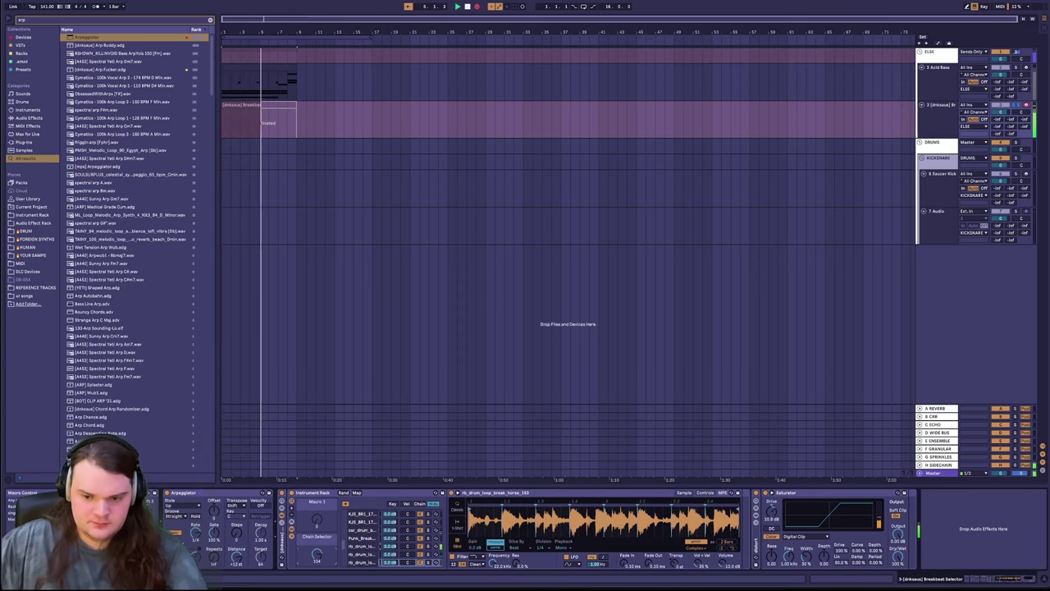
Step: Set the LFO modulating the Chain Selector to the Random waveform and stop the recording of the resampled breaks
{"action": "left_click_drag", "start_coordinate": [264, 544], "coordinate": [280, 534]}
{"action": "left_click", "coordinate": [930, 539]}
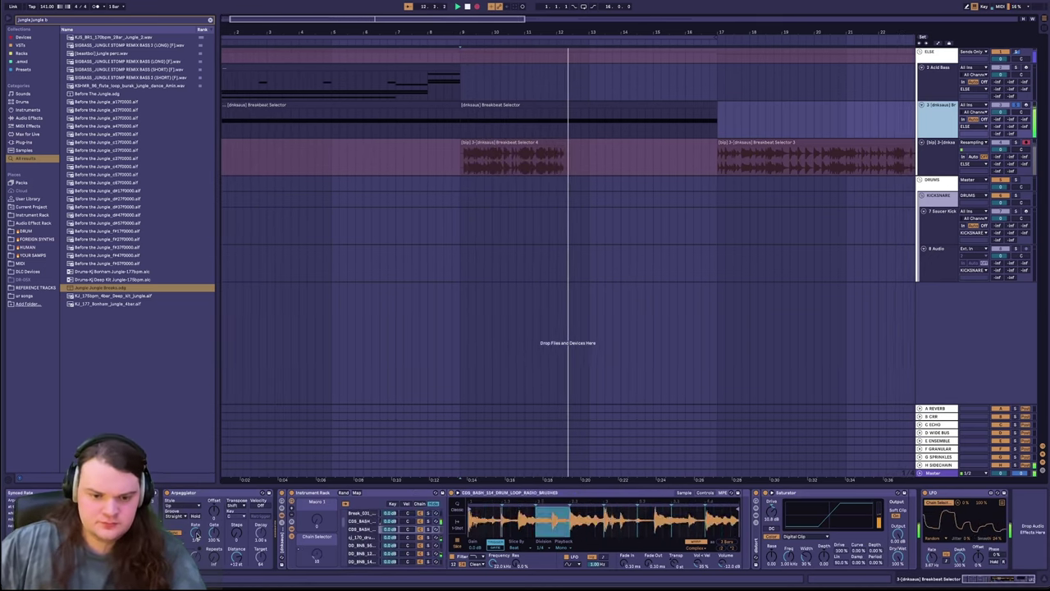
{"action": "key", "text": "space"}
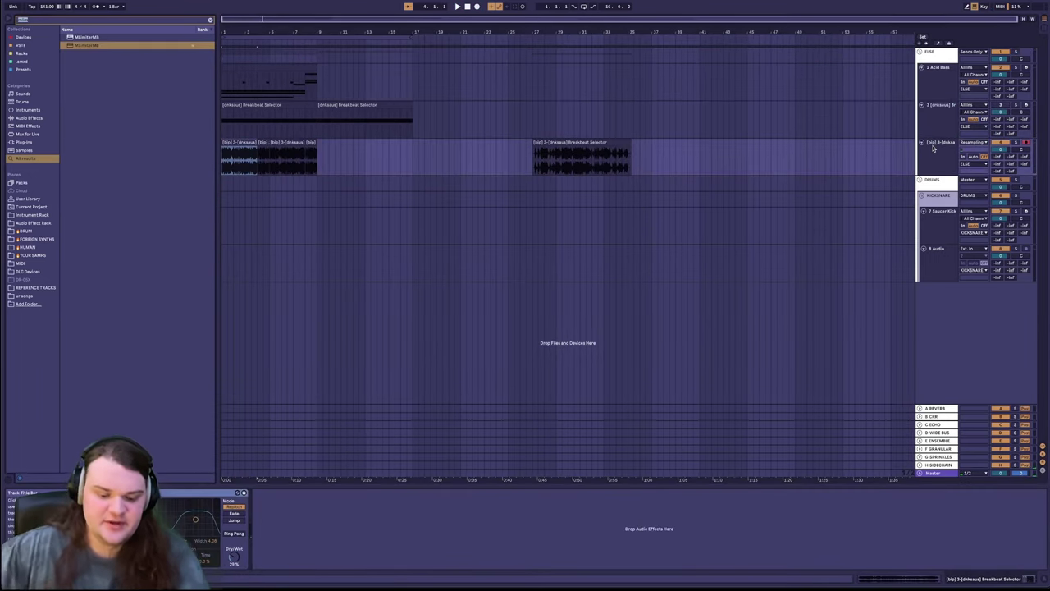
Step: Add EQ Eight to the resampled breakbeat track and, during playback, raise its first band's frequency to about 218 Hz
{"action": "type", "text": "e"}
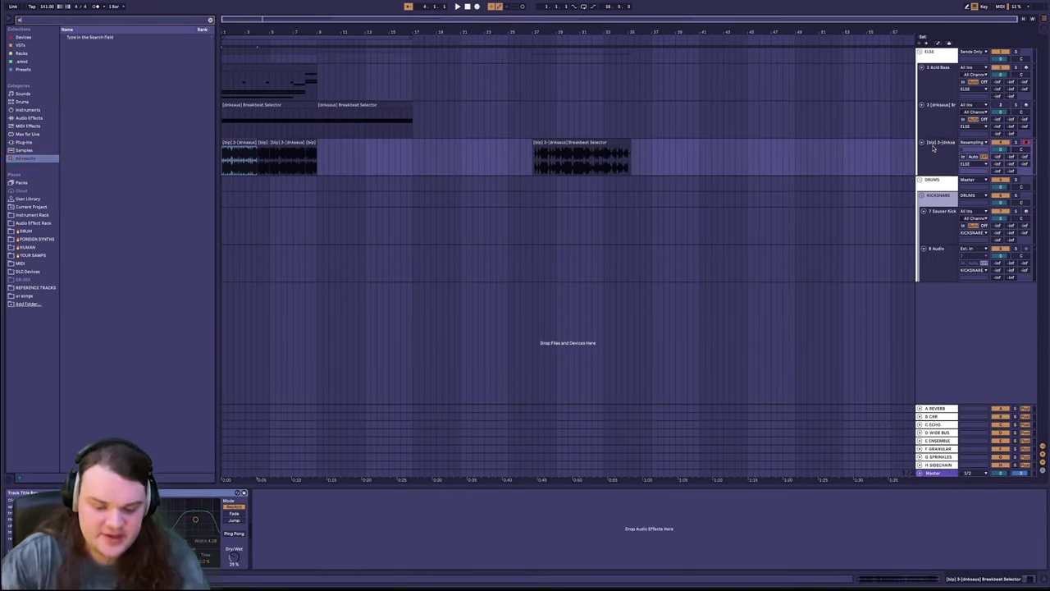
{"action": "type", "text": "q"}
{"action": "double_click", "coordinate": [85, 38]}
{"action": "key", "text": "space"}
{"action": "left_click_drag", "start_coordinate": [295, 531], "coordinate": [343, 531]}
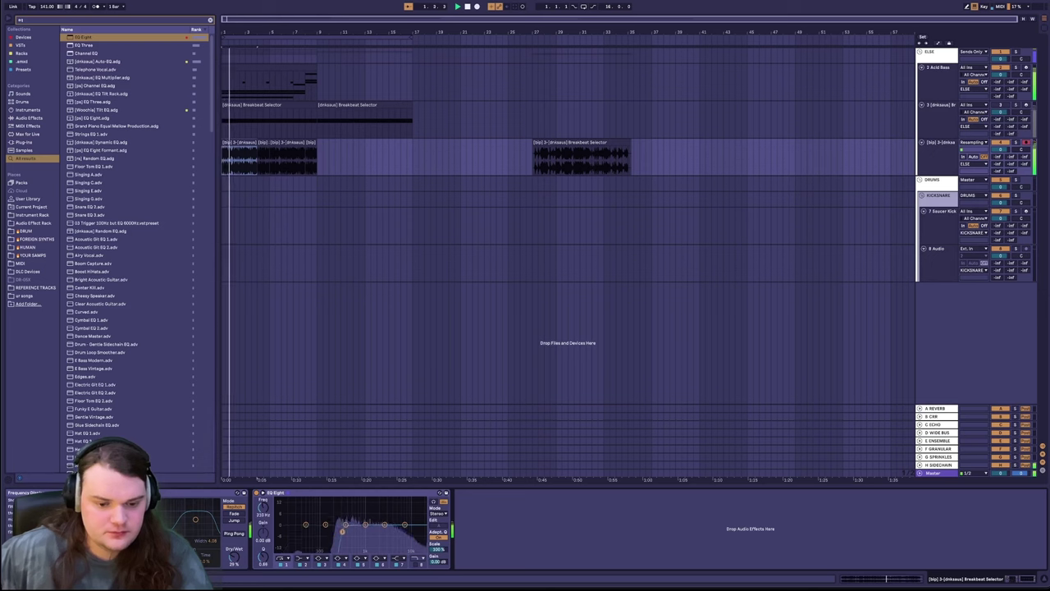
Step: Enable EQ Eight's eighth band with a chosen filter type and lower its frequency slightly
{"action": "left_click", "coordinate": [419, 558]}
{"action": "left_click", "coordinate": [419, 553]}
{"action": "left_click", "coordinate": [417, 564]}
{"action": "mouse_move", "coordinate": [422, 534]}
{"action": "left_mouse_down"}
{"action": "mouse_move", "coordinate": [400, 532]}
{"action": "mouse_move", "coordinate": [412, 532]}
{"action": "left_mouse_up"}
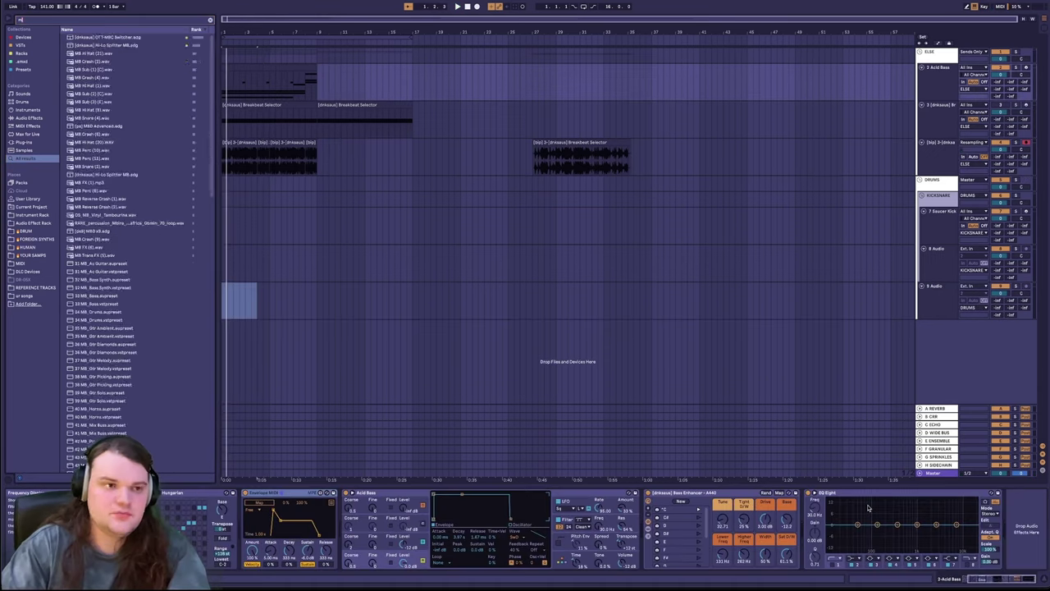
Step: Search the browser for "multi" and load the Multiband Compression preset on the Acid Bass track
{"action": "key", "text": "ctrl+f"}
{"action": "type", "text": "multi"}
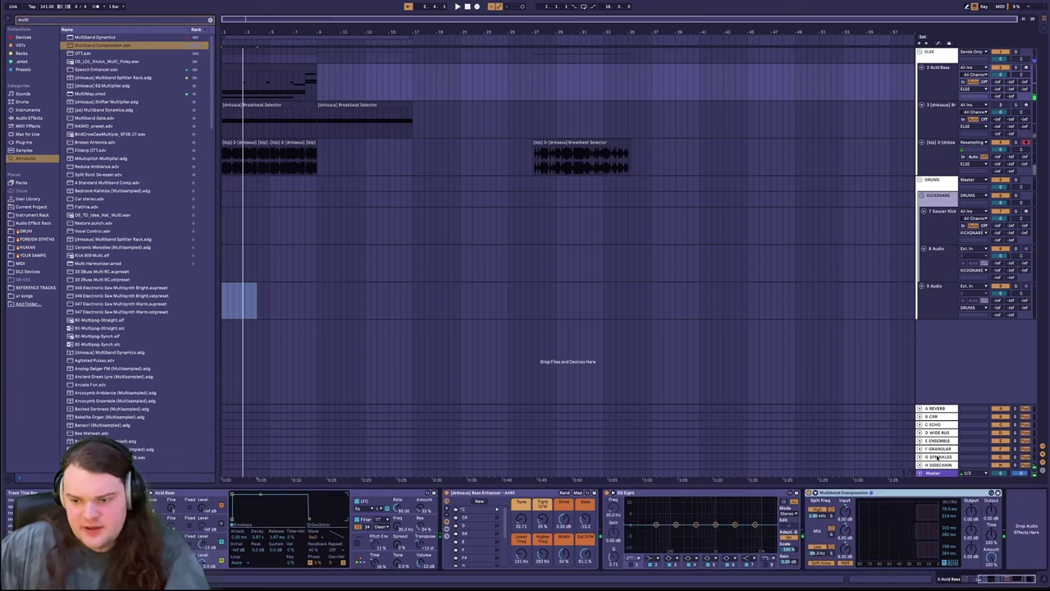
Step: Insert a return track after SPRINKLES and search the browser for "arp r" to load an arp effect onto it
{"action": "right_click", "coordinate": [937, 457]}
{"action": "left_click", "coordinate": [955, 493]}
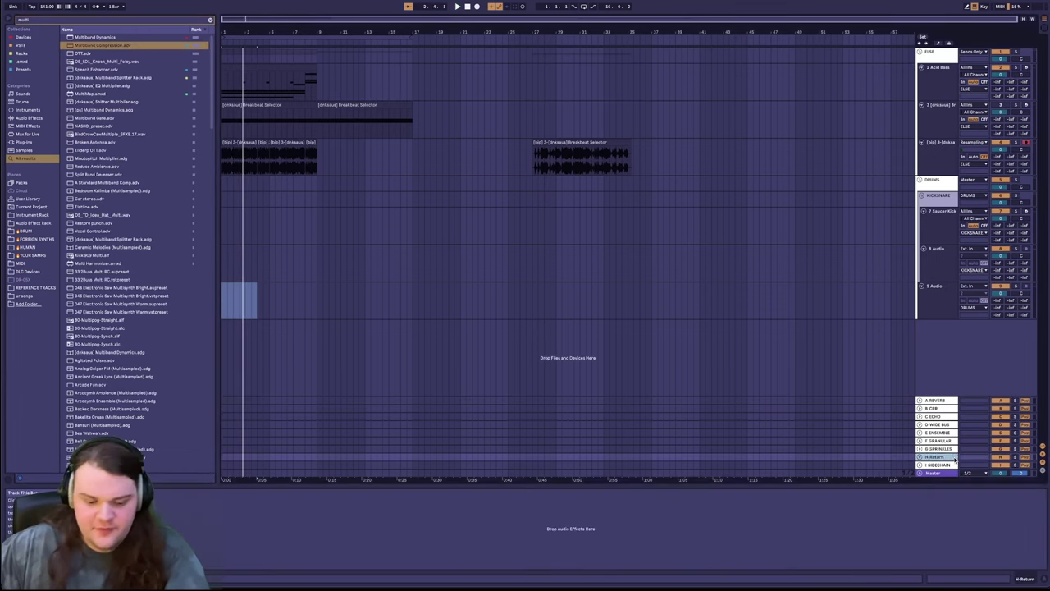
{"action": "key", "text": "ctrl+f"}
{"action": "type", "text": "arp r"}
Step: Play the arrangement and adjust the Acid Bass track's send to the new arp return track
{"action": "left_click_drag", "start_coordinate": [957, 452], "coordinate": [959, 379]}
{"action": "key", "text": "space"}
{"action": "left_click_drag", "start_coordinate": [1010, 96], "coordinate": [1011, 107]}
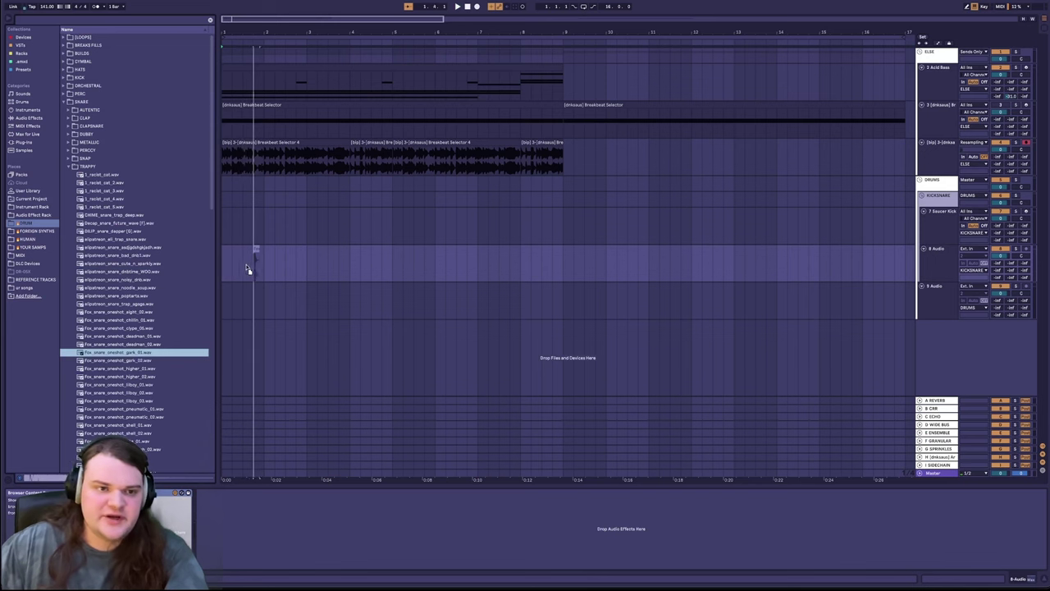
Step: Place the selected Fox snare one-shot on the 8 Audio track in the first bar
{"action": "left_click_drag", "start_coordinate": [247, 269], "coordinate": [248, 268]}
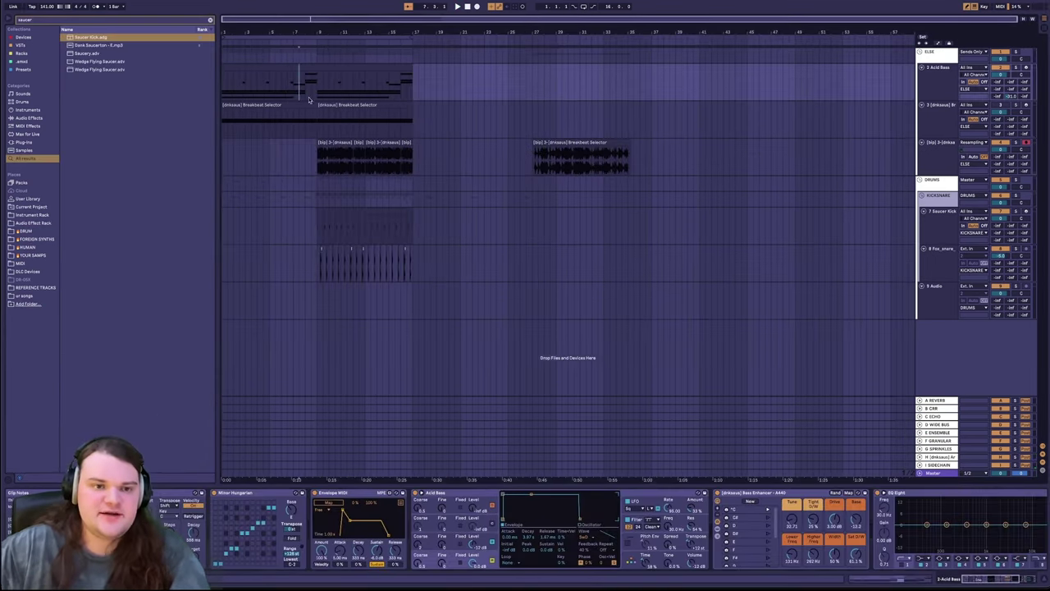
Step: Delete the Breakbeat Selector clip from the first eight bars of the arrangement
{"action": "left_click", "coordinate": [305, 105]}
{"action": "key", "text": "Delete"}
{"action": "left_click", "coordinate": [323, 153]}
Step: Show the automation of the Acid Bass instrument's filter frequency at the start of the arrangement
{"action": "left_click", "coordinate": [228, 83]}
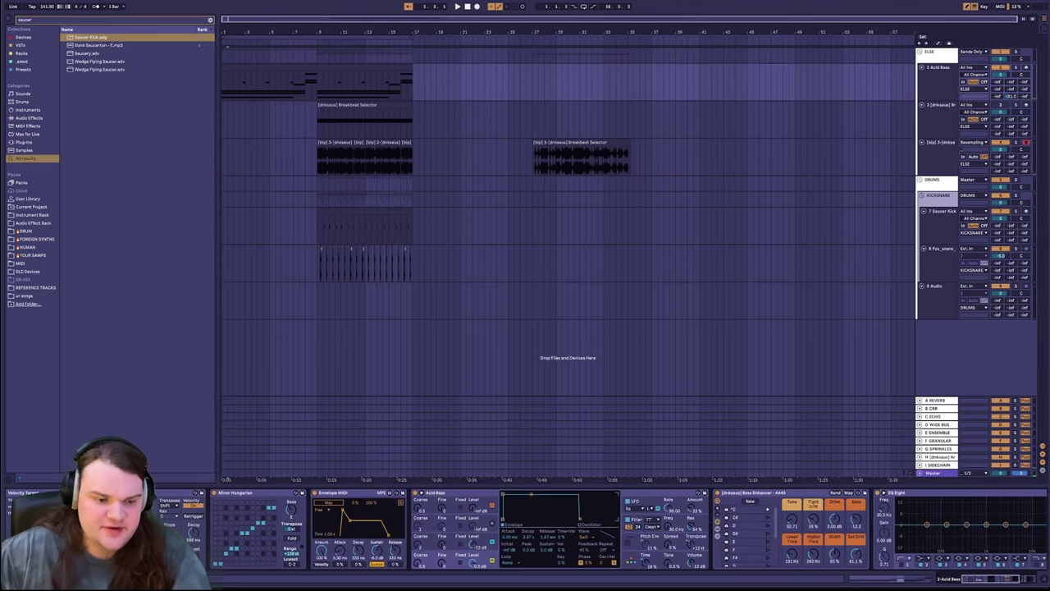
{"action": "key", "text": "a"}
{"action": "right_click", "coordinate": [569, 505]}
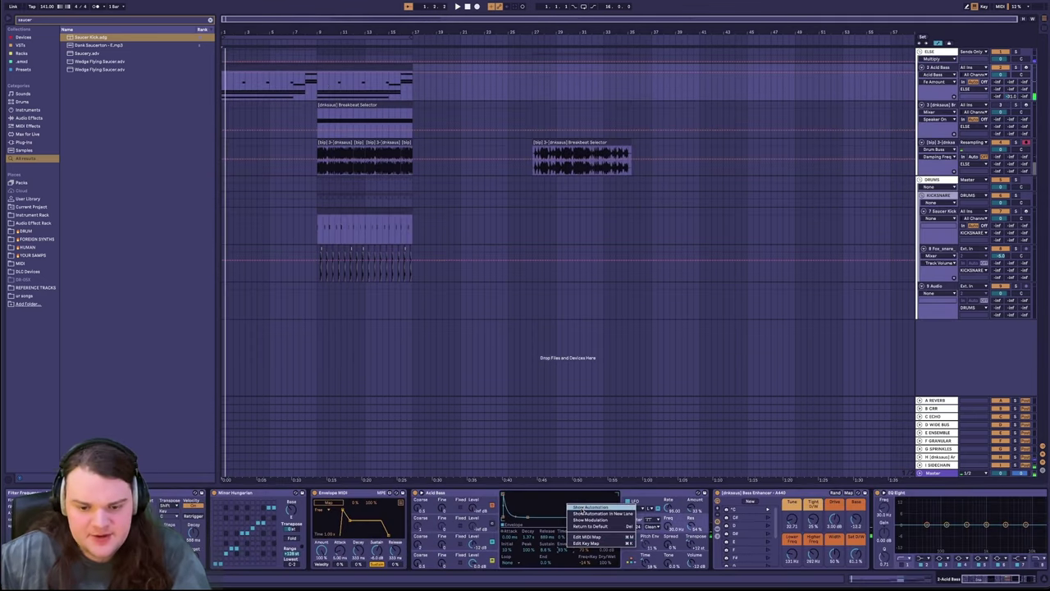
{"action": "left_click", "coordinate": [576, 508]}
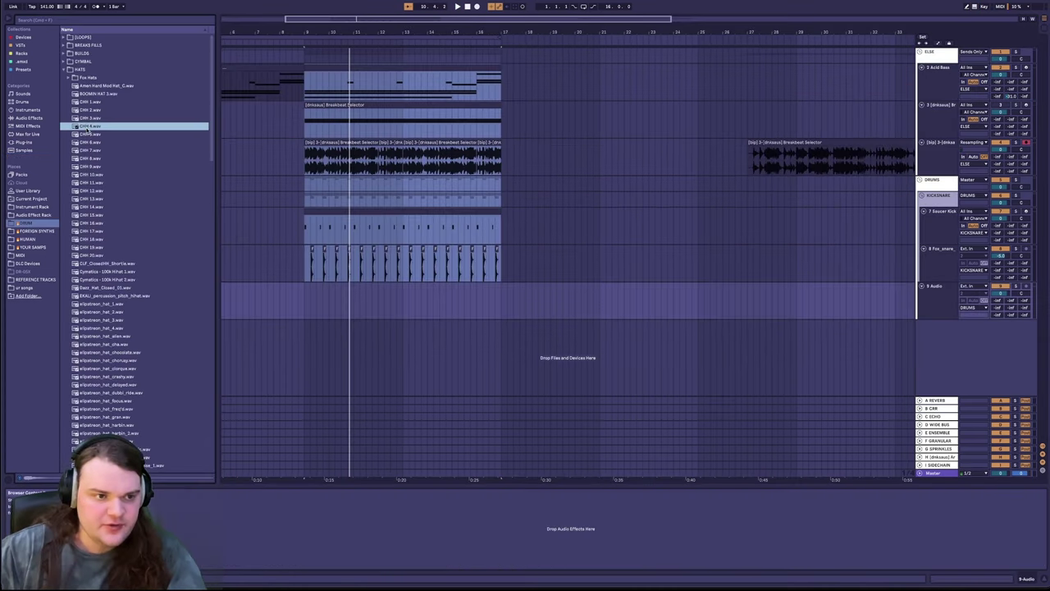
Step: Place the CHH 4 hi-hat sample on the 9 Audio track and repeat the elipatreon_hat_NICER_1 clip along its own track
{"action": "left_click_drag", "start_coordinate": [87, 129], "coordinate": [344, 321]}
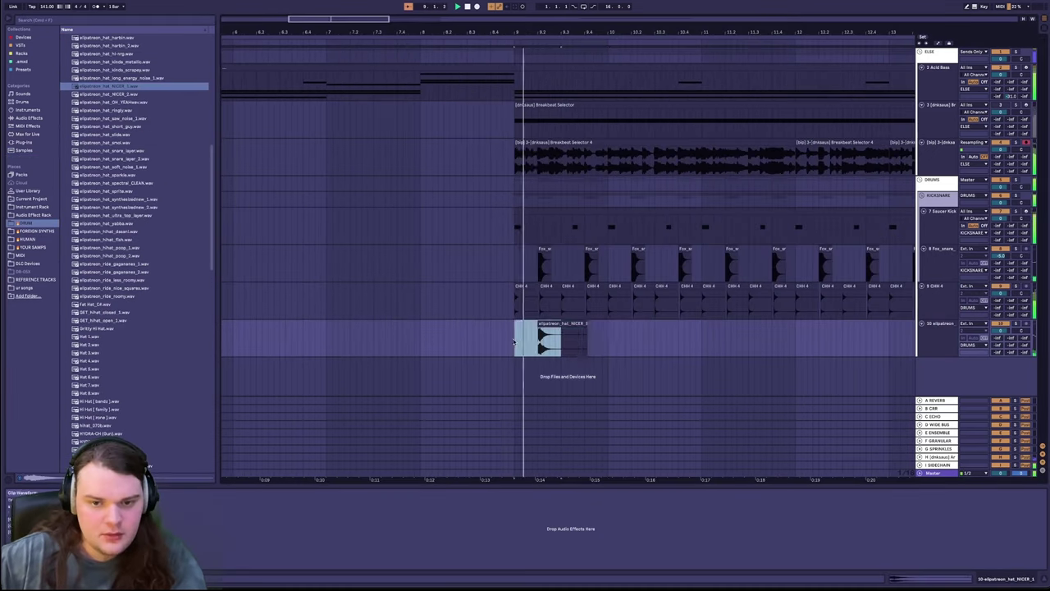
{"action": "key", "text": "ctrl+d"}
{"action": "key", "text": "ctrl+d"}
{"action": "key", "text": "ctrl+d"}
{"action": "key", "text": "ctrl+d"}
{"action": "key", "text": "ctrl+d"}
{"action": "key", "text": "ctrl+d"}
{"action": "key", "text": "ctrl+d"}
{"action": "key", "text": "ctrl+d"}
{"action": "key", "text": "ctrl+d"}
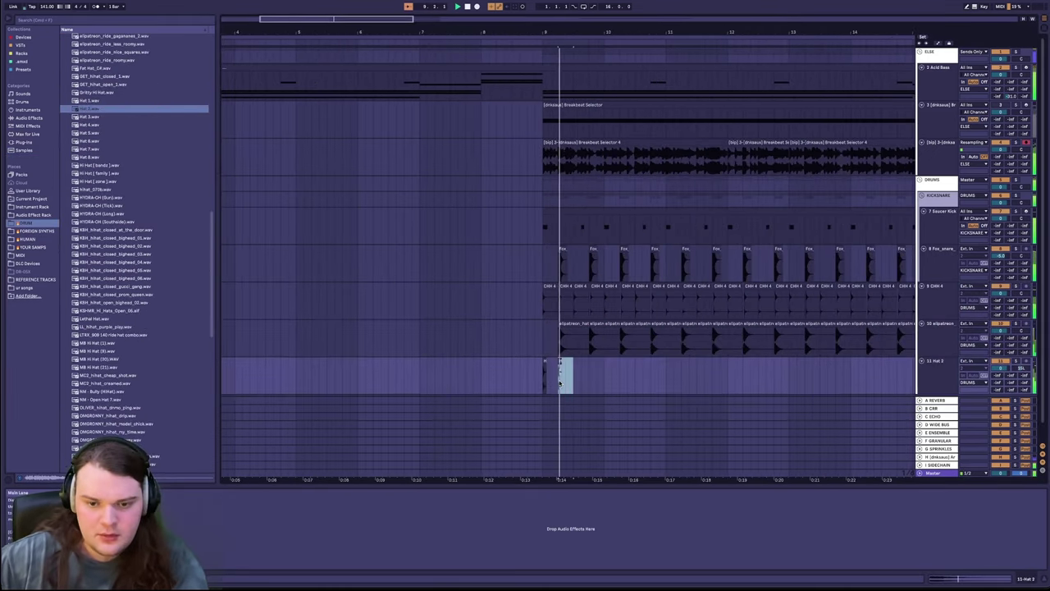
Step: Repeat the Hat 2 clip along its track from bar 9
{"action": "key", "text": "ctrl+d"}
{"action": "key", "text": "ctrl+d"}
{"action": "key", "text": "ctrl+d"}
{"action": "key", "text": "ctrl+d"}
{"action": "key", "text": "ctrl+d"}
{"action": "key", "text": "ctrl+d"}
{"action": "key", "text": "ctrl+d"}
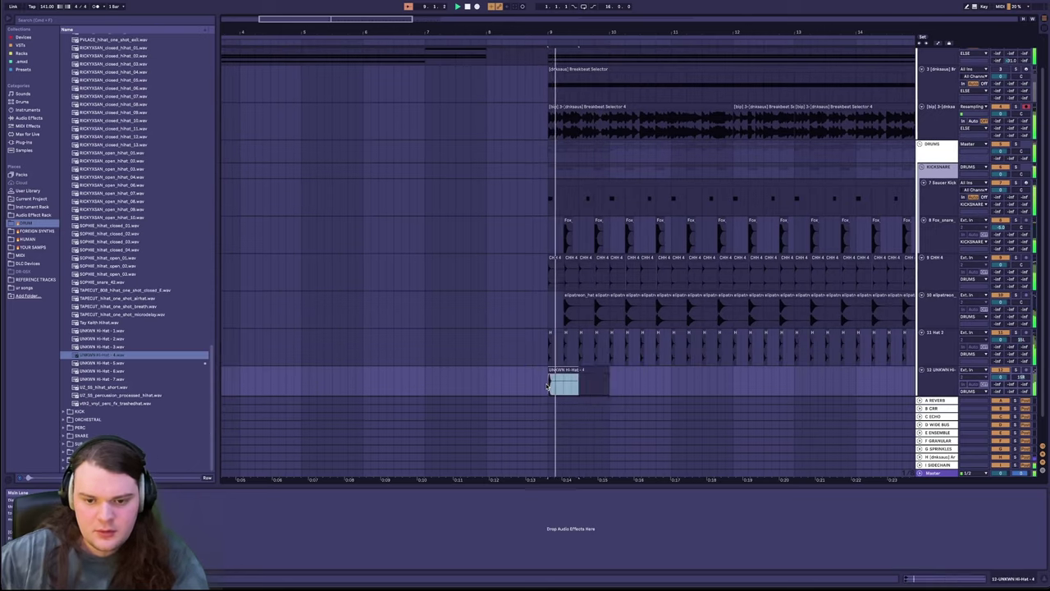
Step: Repeat the UNKWN Hi-Hat - 4 clip along its track through the drum section
{"action": "key", "text": "ctrl+d"}
{"action": "key", "text": "ctrl+d"}
{"action": "key", "text": "ctrl+d"}
{"action": "key", "text": "ctrl+d"}
{"action": "key", "text": "ctrl+d"}
{"action": "key", "text": "ctrl+d"}
{"action": "key", "text": "ctrl+d"}
{"action": "key", "text": "ctrl+d"}
{"action": "key", "text": "ctrl+d"}
{"action": "key", "text": "ctrl+d"}
{"action": "key", "text": "ctrl+d"}
{"action": "key", "text": "ctrl+d"}
{"action": "key", "text": "ctrl+d"}
{"action": "key", "text": "ctrl+d"}
{"action": "key", "text": "ctrl+d"}
{"action": "key", "text": "ctrl+d"}
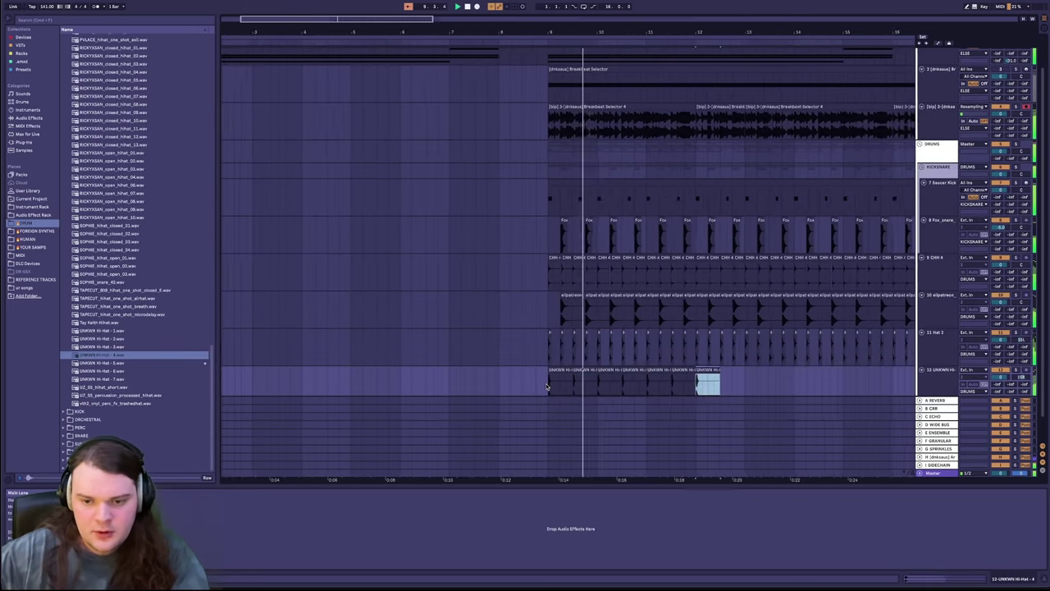
{"action": "key", "text": "minus"}
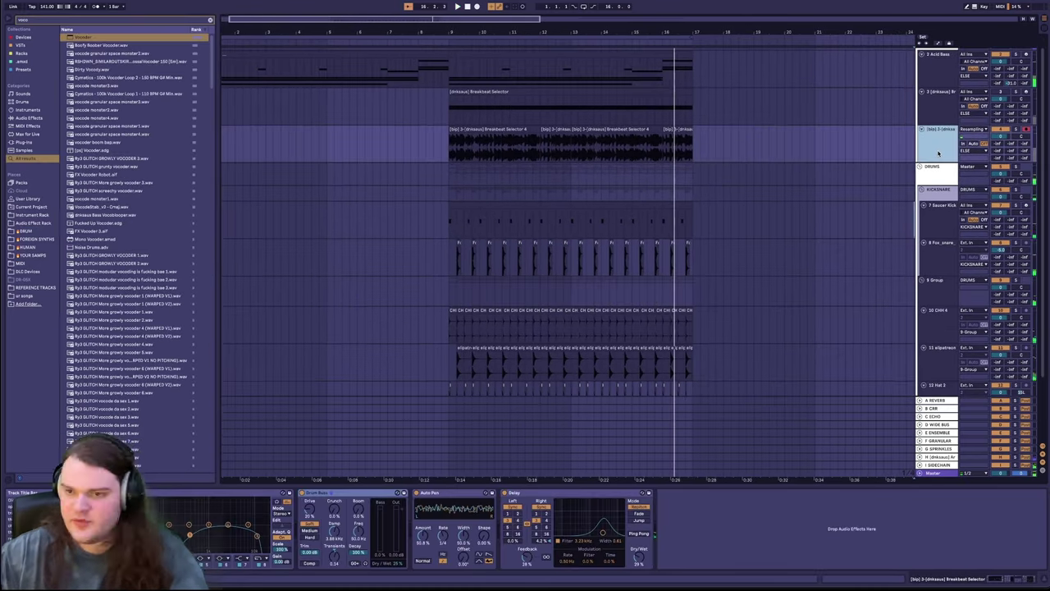
Step: Insert a MIDI track below the resampled breakbeat track and load Operator on it
{"action": "key", "text": "ctrl+shift+t"}
{"action": "key", "text": "ctrl+f"}
{"action": "type", "text": "oper"}
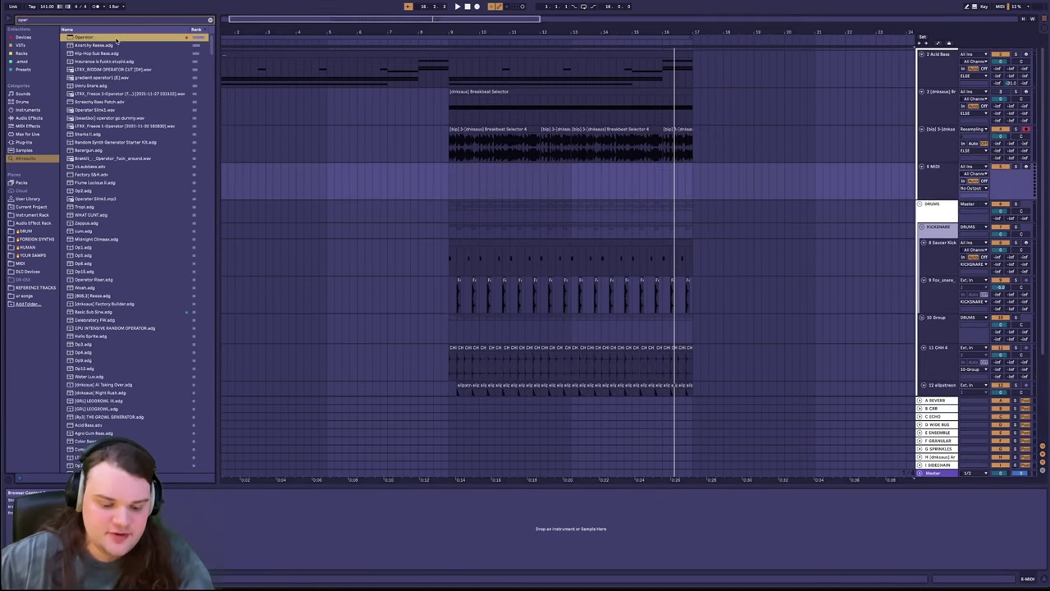
{"action": "double_click", "coordinate": [116, 40]}
Step: Search the browser for "envel" and add Shifter after Operator, auditioning the sound
{"action": "key", "text": "ctrl+f"}
{"action": "type", "text": "envel"}
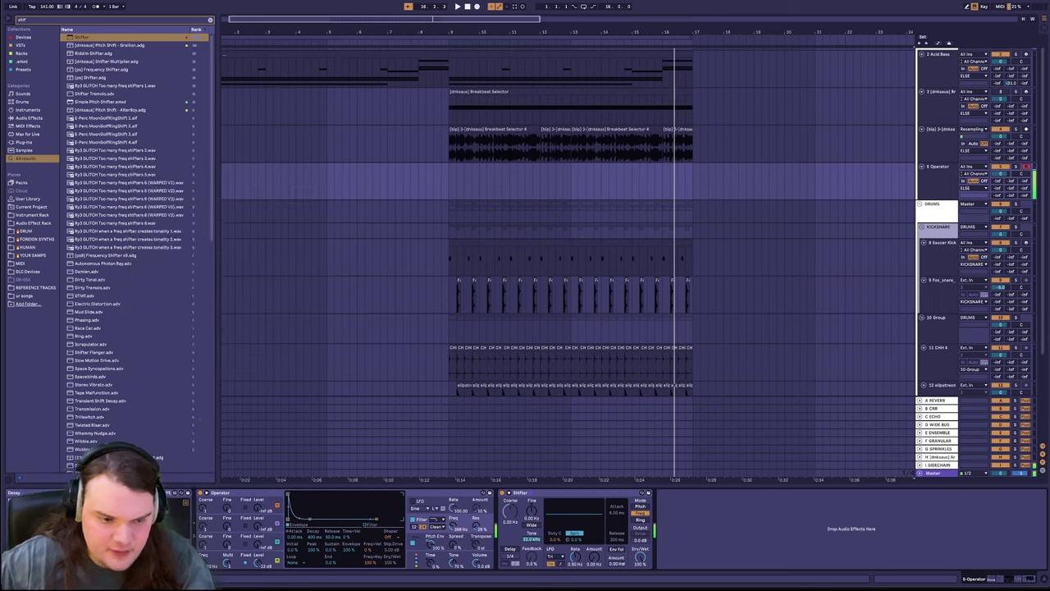
{"action": "left_click_drag", "start_coordinate": [140, 37], "coordinate": [758, 512]}
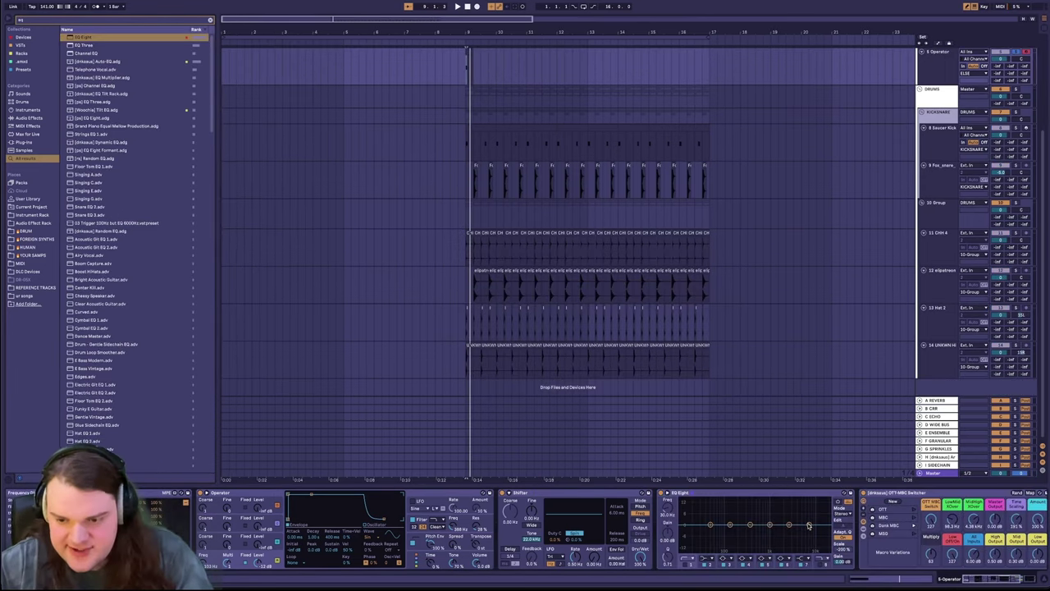
{"action": "key", "text": "space"}
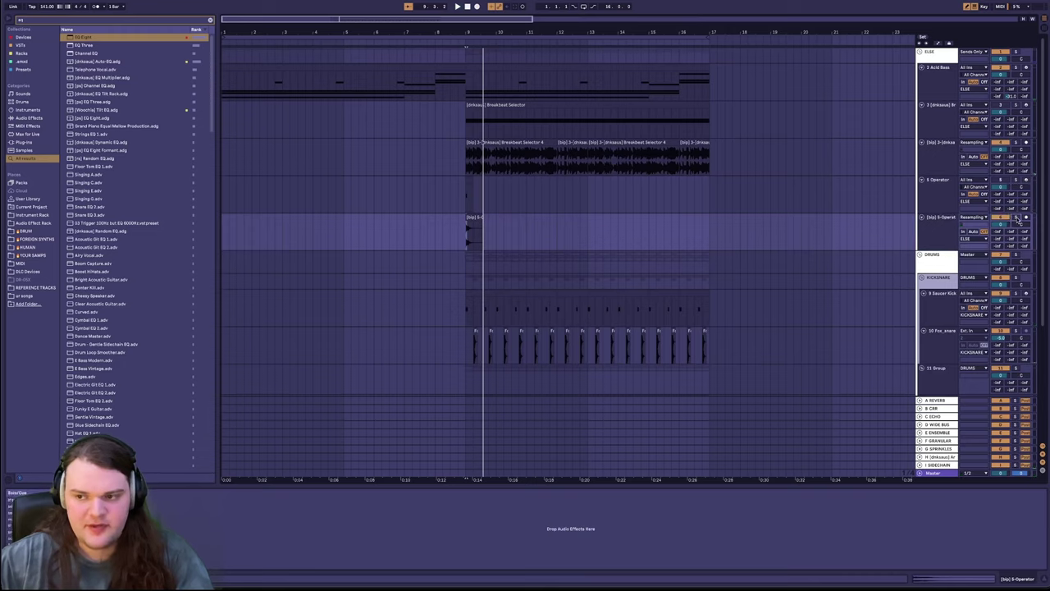
Step: Search the browser for "del", add Delay to the resampled Operator track and play it back
{"action": "scroll", "coordinate": [601, 222], "scroll_direction": "up", "scroll_amount": 3}
{"action": "key", "text": "ctrl+f"}
{"action": "type", "text": "del"}
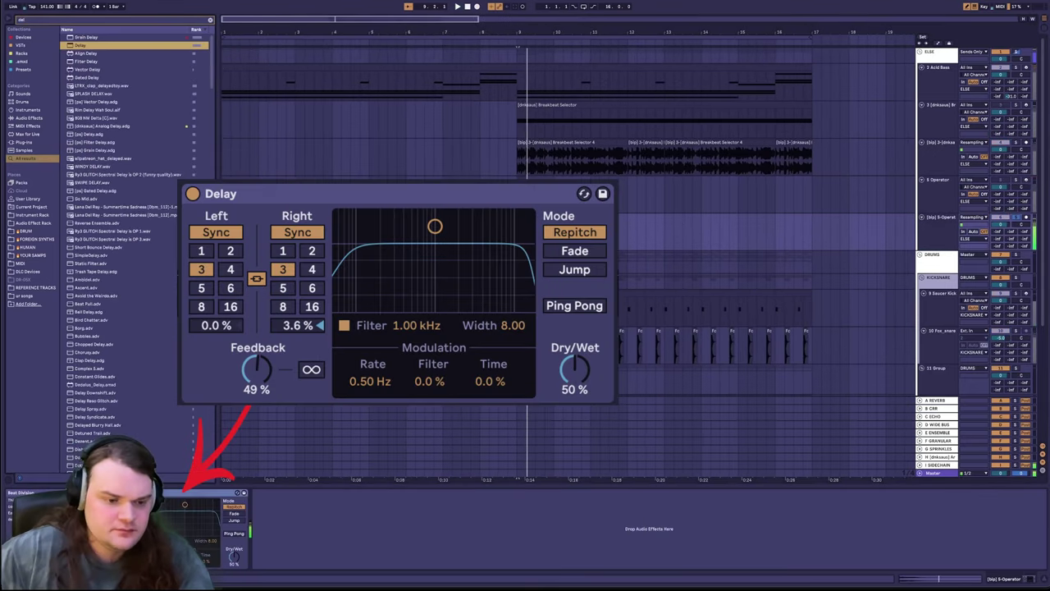
{"action": "key", "text": "space"}
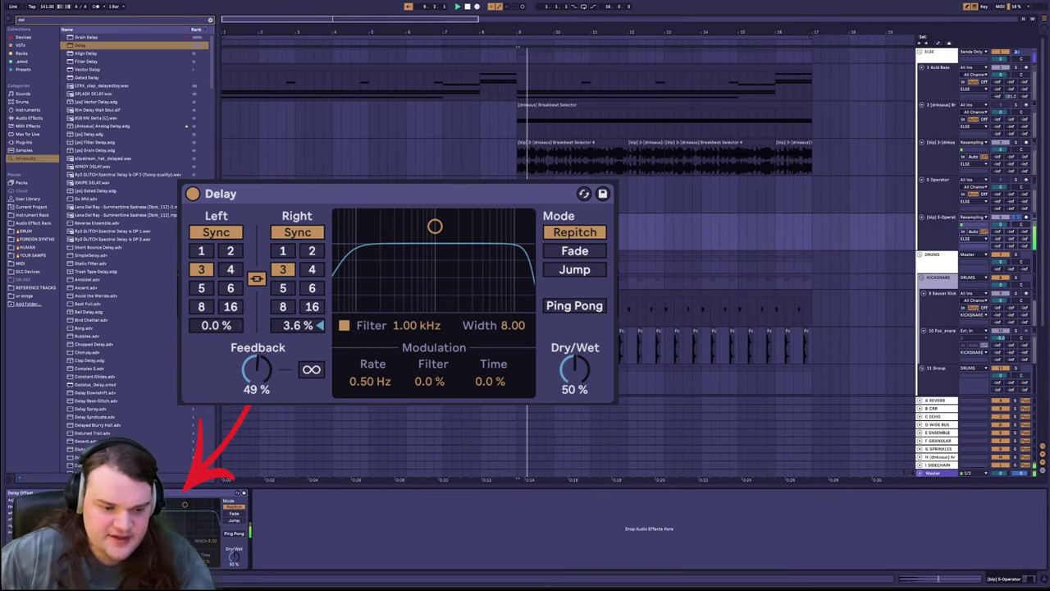
Step: Stop playback and search the browser for "grain" to add Grain Delay to the resampled Operator track
{"action": "key", "text": "space"}
{"action": "key", "text": "ctrl+f"}
{"action": "type", "text": "grain"}
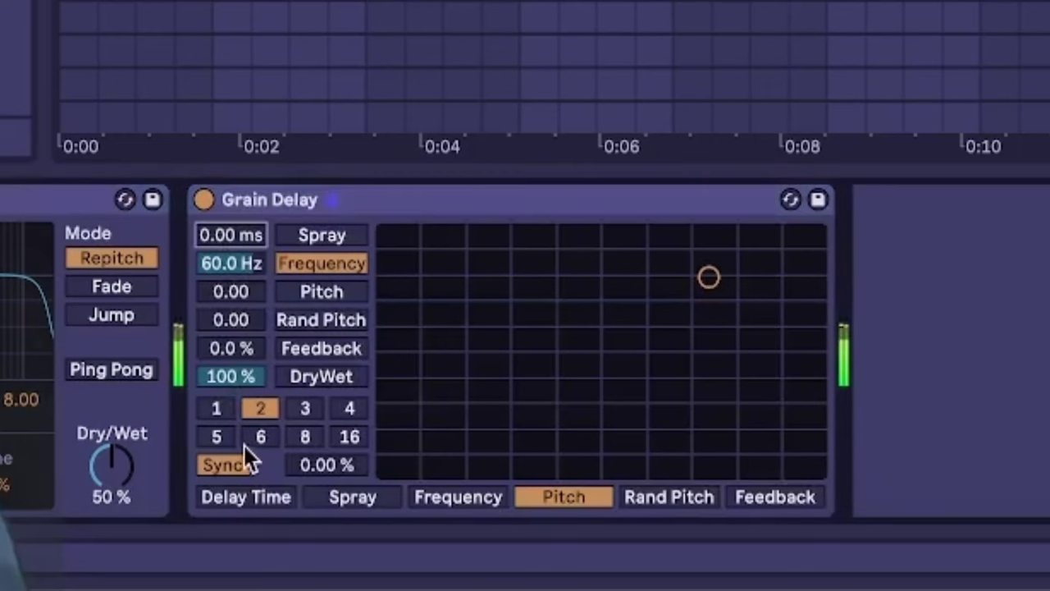
Step: Switch Grain Delay to Time mode and set spray to 27.5 ms, frequency to about 2.7 Hz and delay time to about 43 ms
{"action": "left_click", "coordinate": [231, 464]}
{"action": "left_click_drag", "start_coordinate": [327, 464], "coordinate": [326, 479]}
{"action": "left_click_drag", "start_coordinate": [246, 240], "coordinate": [246, 205]}
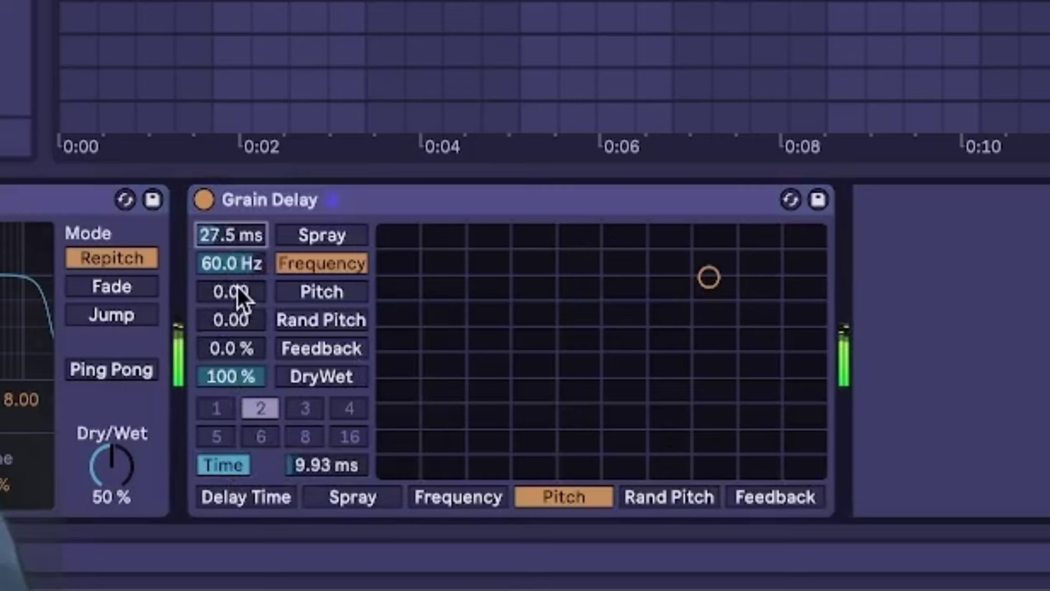
{"action": "left_click", "coordinate": [232, 263]}
{"action": "left_click_drag", "start_coordinate": [232, 263], "coordinate": [231, 320]}
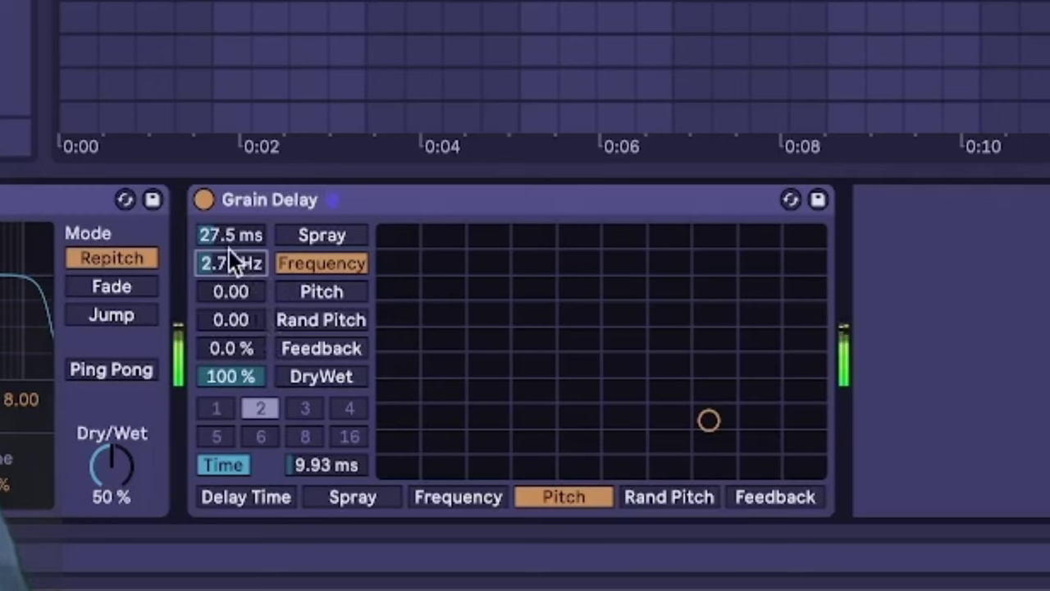
{"action": "left_click_drag", "start_coordinate": [320, 461], "coordinate": [320, 426]}
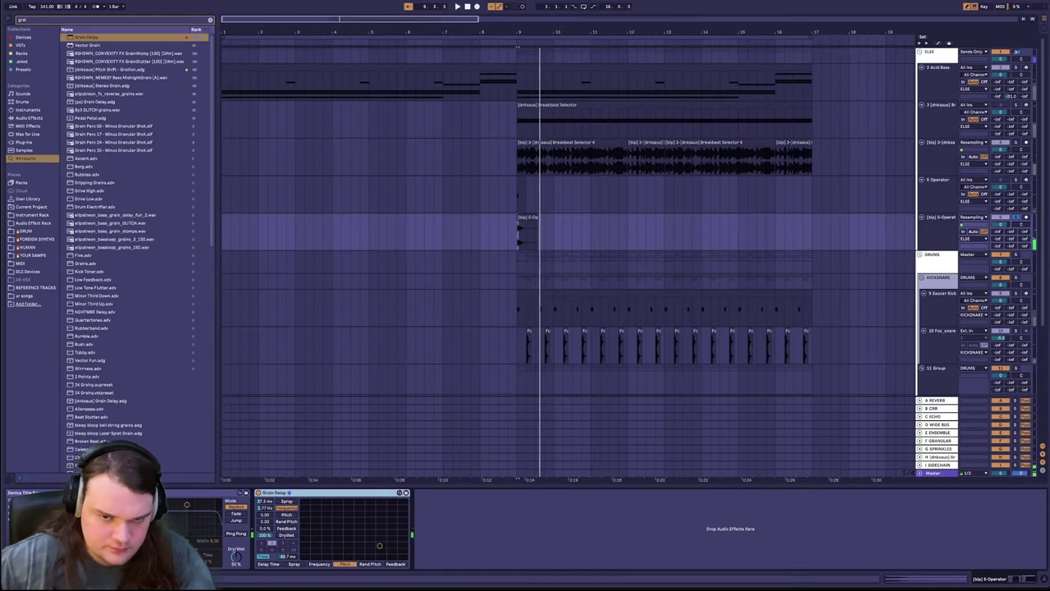
Step: Move Grain Delay in front of Delay and add Redux after Delay, auditioning the chain
{"action": "left_click_drag", "start_coordinate": [289, 493], "coordinate": [156, 497]}
{"action": "key", "text": "space"}
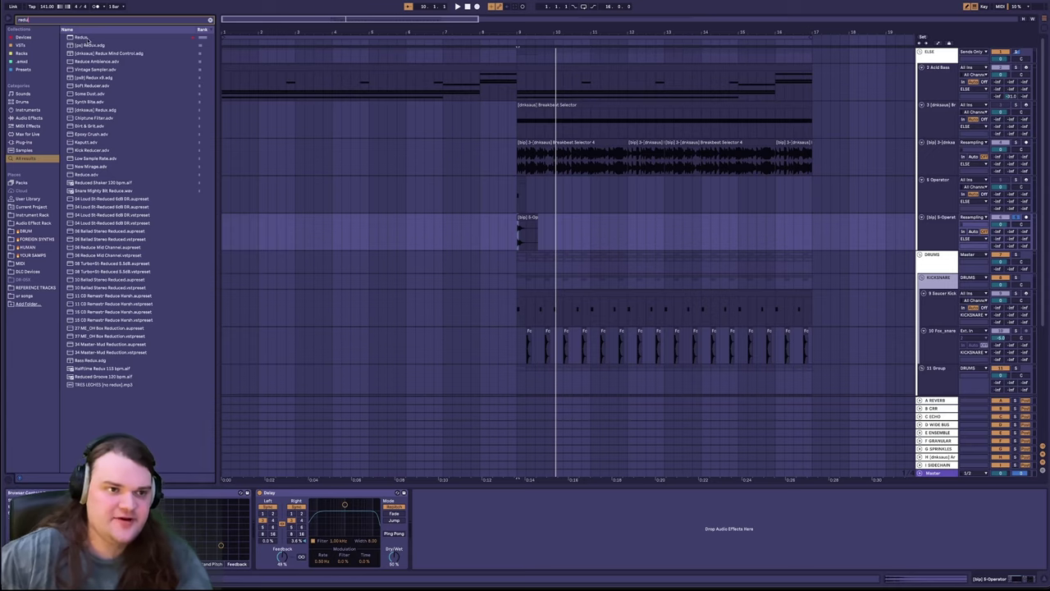
{"action": "left_click_drag", "start_coordinate": [86, 38], "coordinate": [448, 522]}
{"action": "key", "text": "space"}
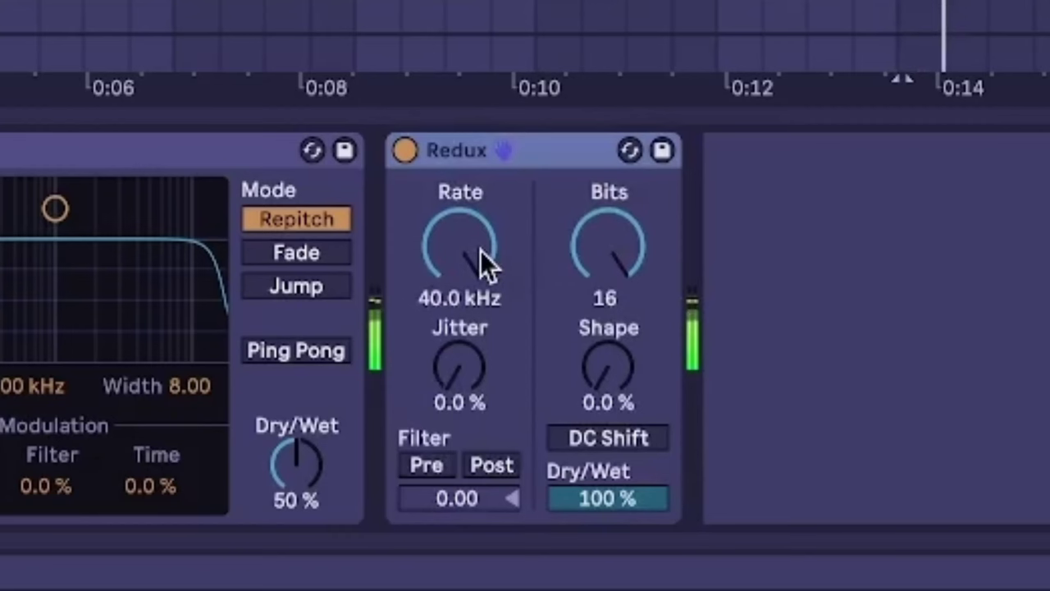
Step: Set Redux's rate to 12.6 kHz and jitter to 0.9 %, enable DC Shift and raise Shape
{"action": "left_click_drag", "start_coordinate": [479, 250], "coordinate": [480, 287]}
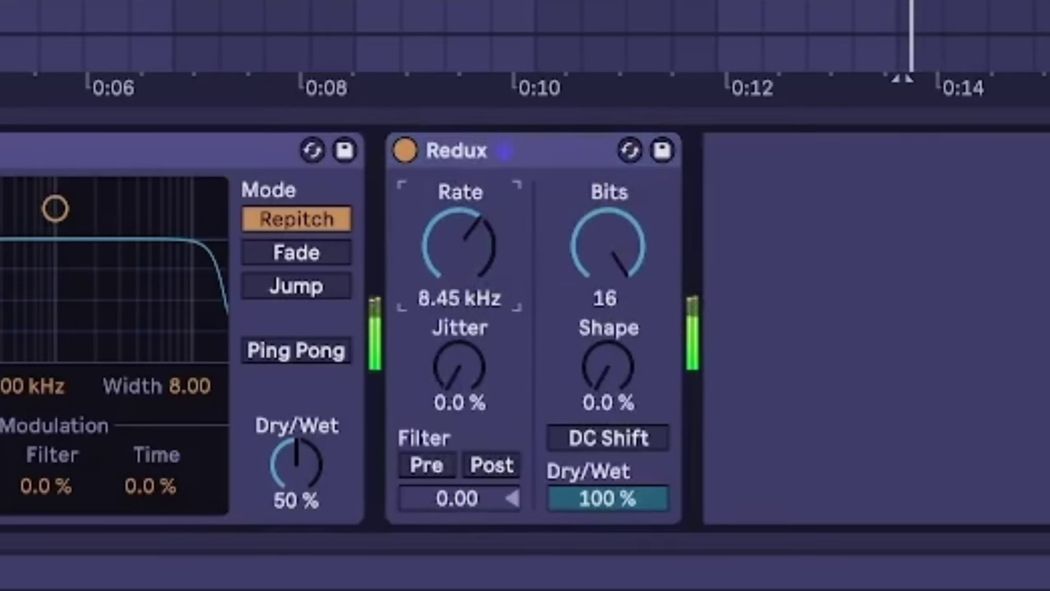
{"action": "mouse_move", "coordinate": [480, 250]}
{"action": "left_mouse_down"}
{"action": "mouse_move", "coordinate": [480, 217]}
{"action": "mouse_move", "coordinate": [480, 262]}
{"action": "left_mouse_up"}
{"action": "left_click_drag", "start_coordinate": [459, 365], "coordinate": [459, 371]}
{"action": "left_click_drag", "start_coordinate": [449, 260], "coordinate": [448, 239]}
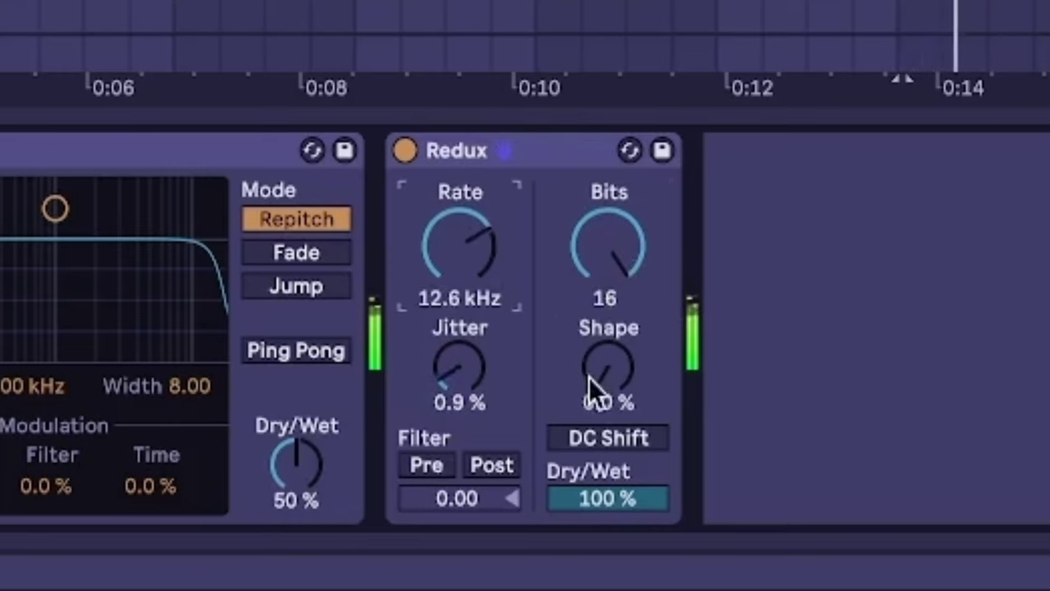
{"action": "left_click", "coordinate": [599, 435]}
{"action": "left_click_drag", "start_coordinate": [607, 369], "coordinate": [607, 329]}
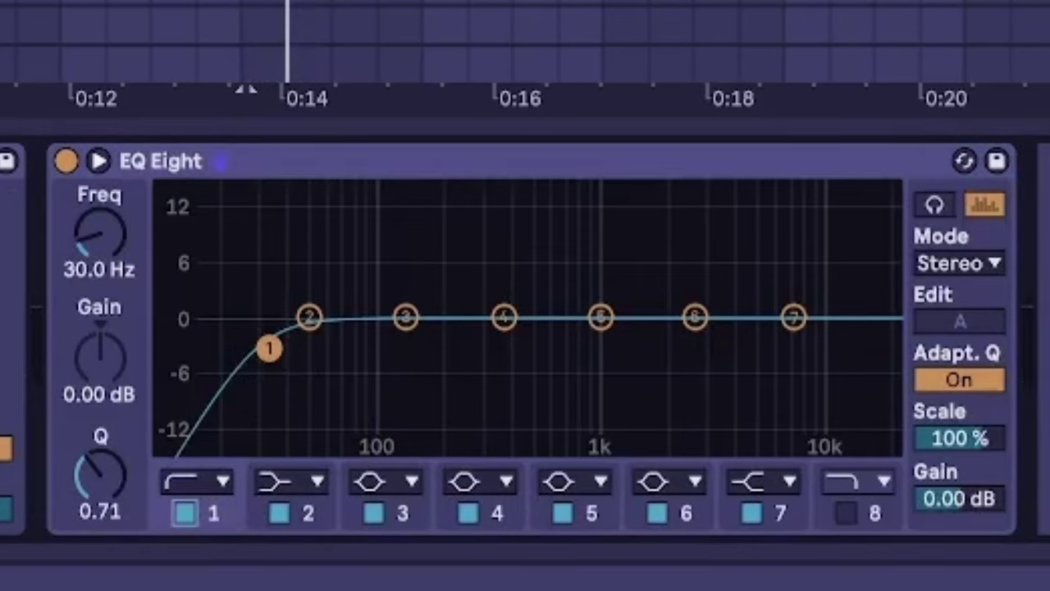
Step: Raise the frequency of the low-cut band in the resampled Operator track's EQ Eight
{"action": "left_click_drag", "start_coordinate": [268, 348], "coordinate": [560, 368]}
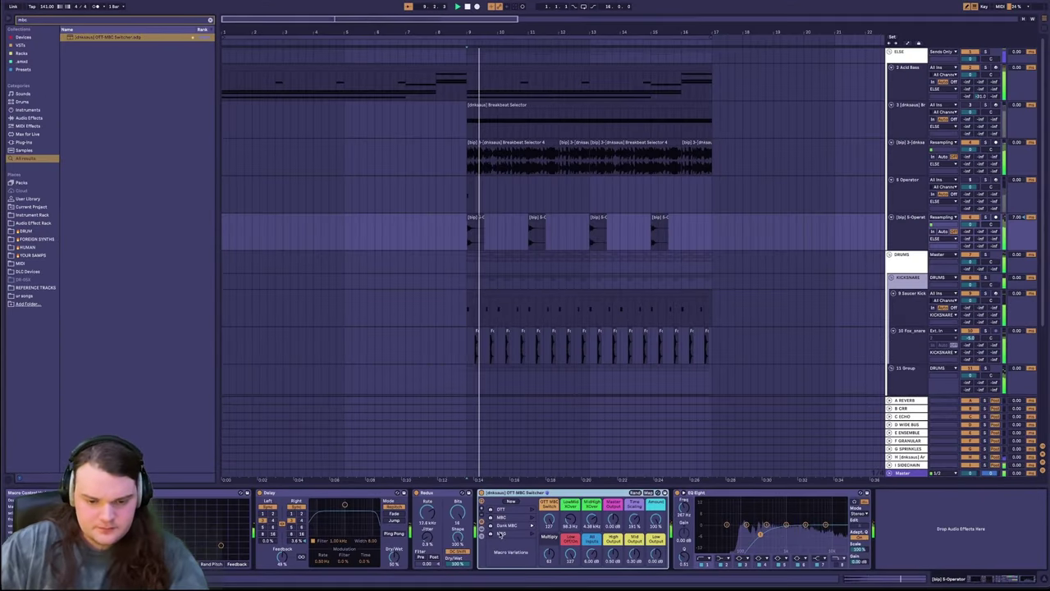
Step: Duplicate the OTT-MBC Switcher rack, apply the MSG variation to the first one, and raise EQ Eight's low-cut frequency slightly
{"action": "key", "text": "ctrl+d"}
{"action": "left_click", "coordinate": [532, 534]}
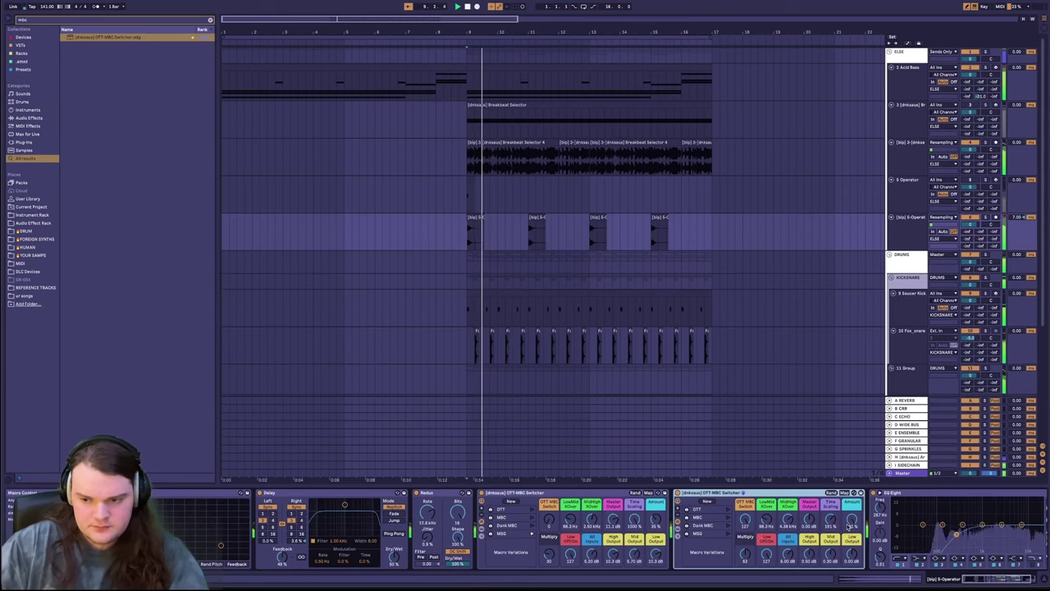
{"action": "scroll", "coordinate": [849, 527], "scroll_direction": "right", "scroll_amount": 3}
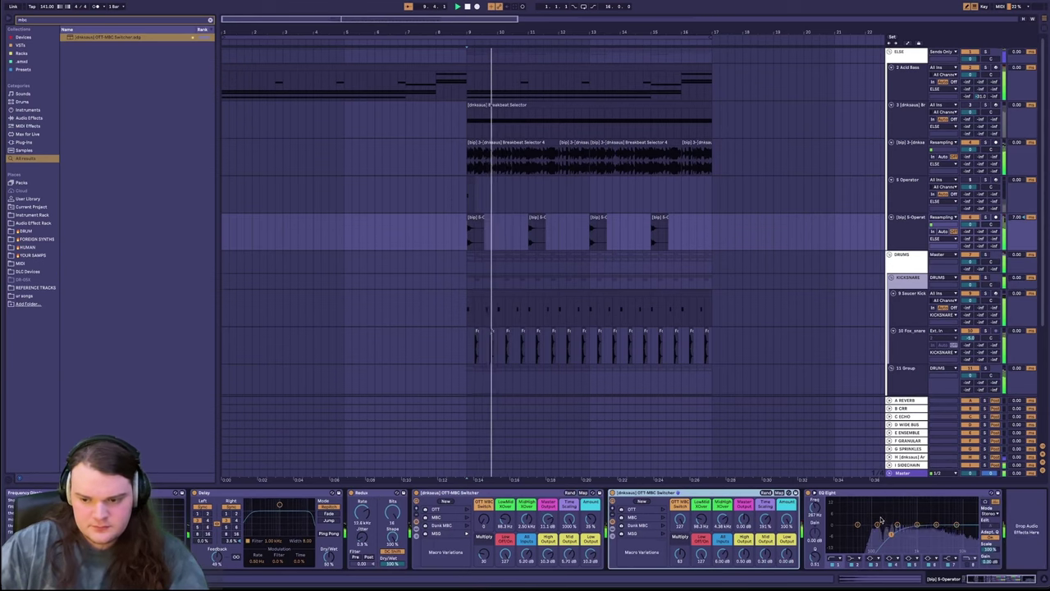
{"action": "left_click_drag", "start_coordinate": [890, 534], "coordinate": [896, 534]}
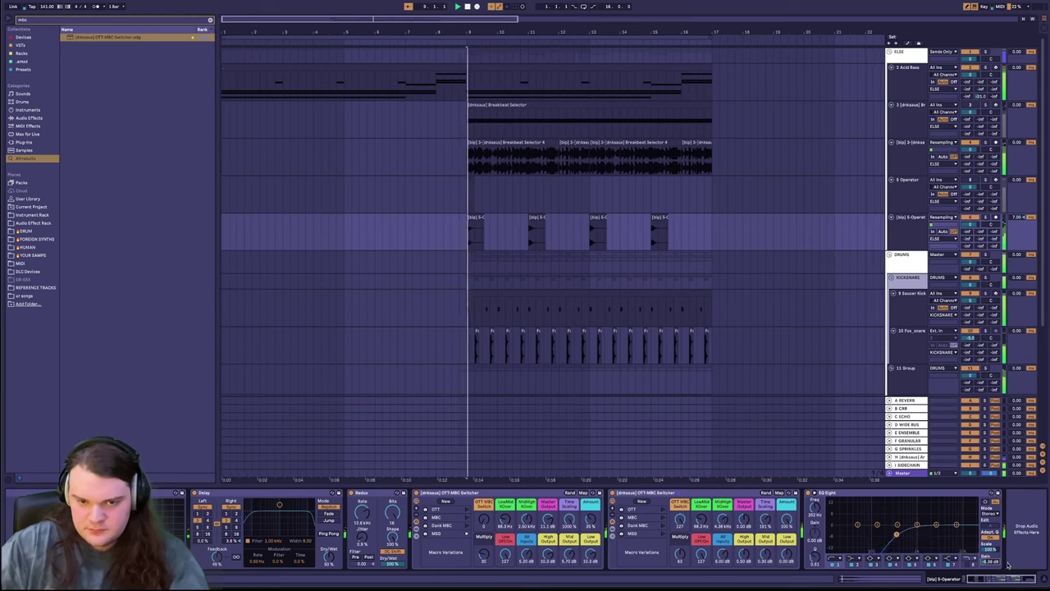
Step: Search the browser for "auto" and add Auto Pan after EQ Eight on the resampled Operator track
{"action": "key", "text": "ctrl+f"}
{"action": "type", "text": "auto"}
{"action": "key", "text": "Down"}
{"action": "key", "text": "Down"}
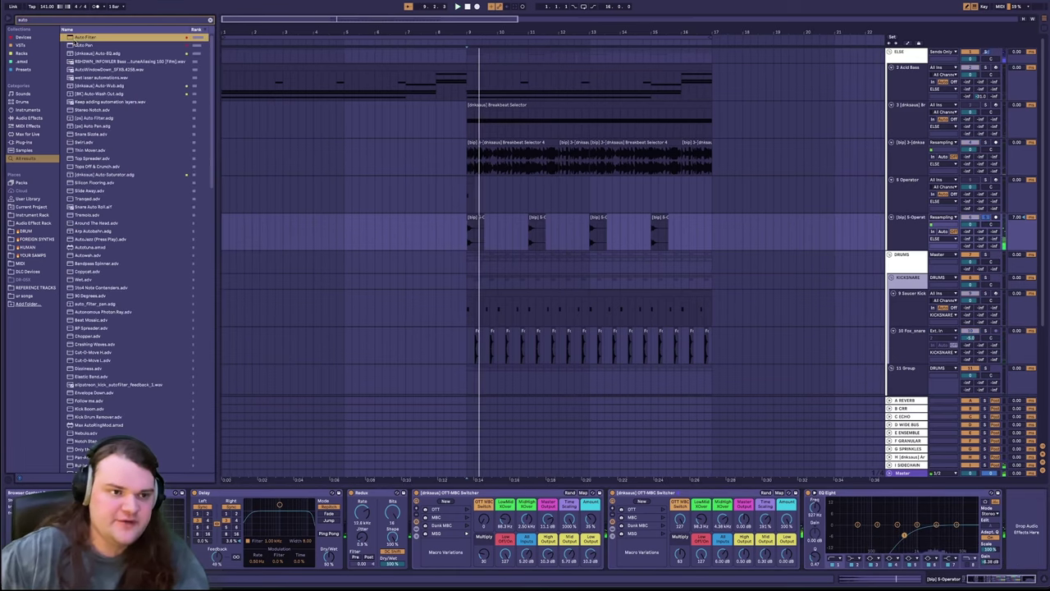
{"action": "key", "text": "Return"}
Step: Set Auto Pan's amount to 100 % with the random waveform at a rate of 1.17 Hz, and raise Shape and Width
{"action": "left_click_drag", "start_coordinate": [359, 304], "coordinate": [359, 213]}
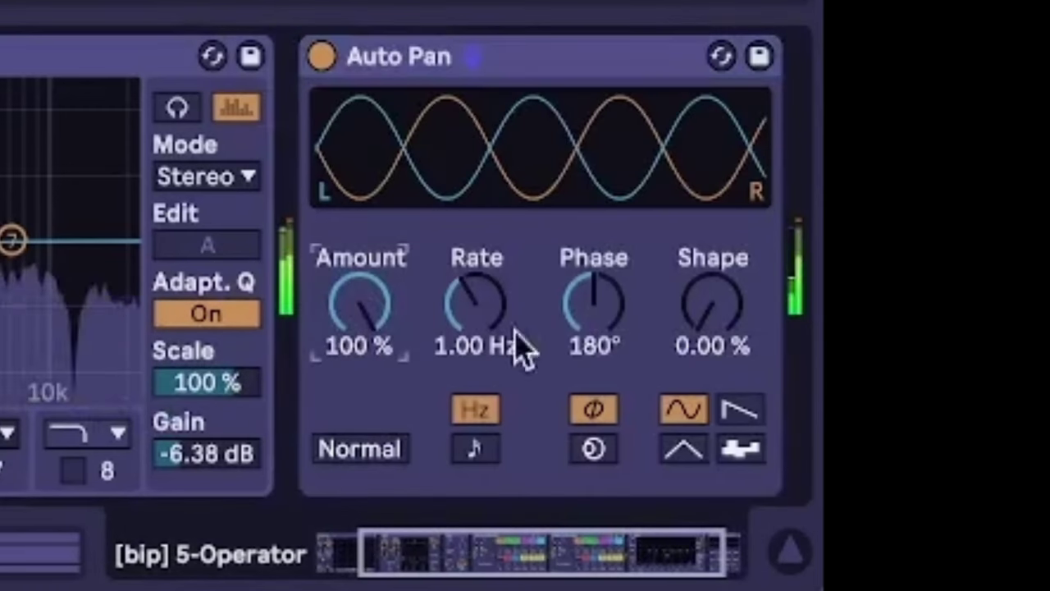
{"action": "left_click", "coordinate": [750, 445]}
{"action": "mouse_move", "coordinate": [490, 338]}
{"action": "left_mouse_down"}
{"action": "mouse_move", "coordinate": [491, 305]}
{"action": "mouse_move", "coordinate": [490, 330]}
{"action": "left_mouse_up"}
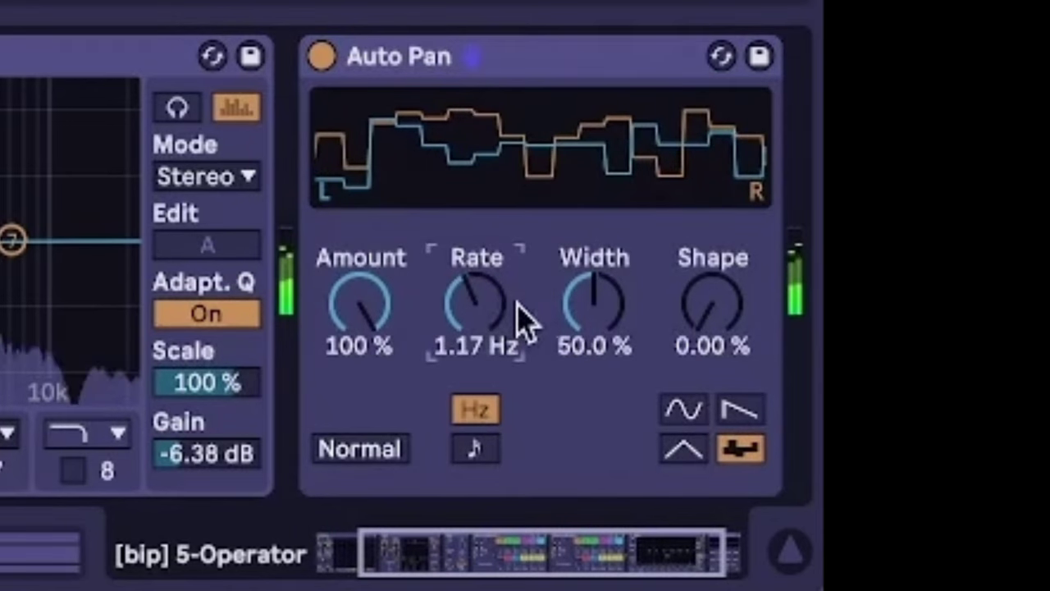
{"action": "left_click_drag", "start_coordinate": [689, 312], "coordinate": [689, 287]}
{"action": "left_click_drag", "start_coordinate": [611, 308], "coordinate": [612, 262]}
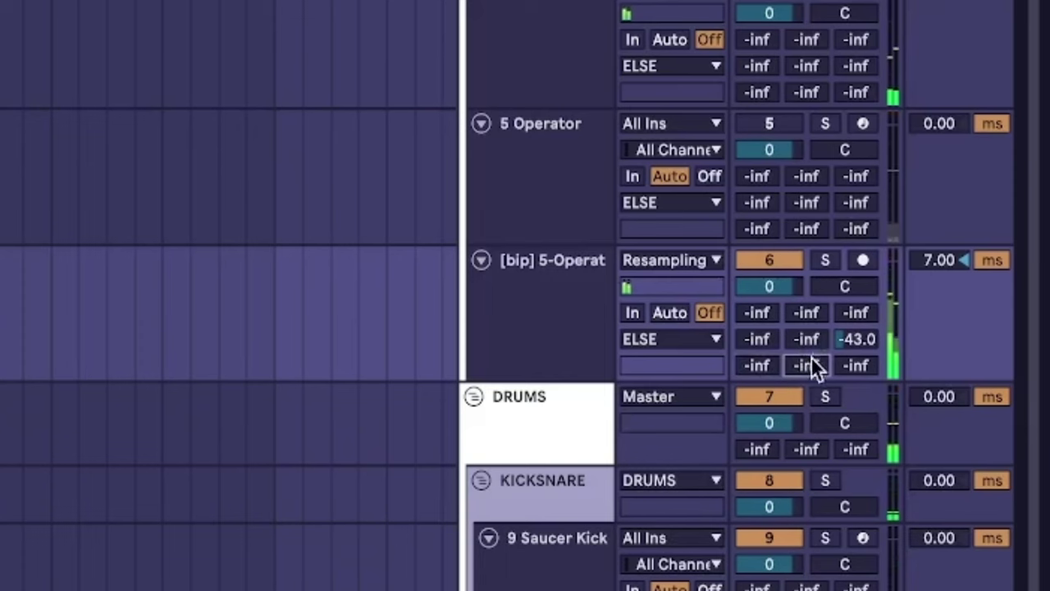
Step: Raise several of the resampled Operator track's sends to the return tracks
{"action": "left_click_drag", "start_coordinate": [983, 246], "coordinate": [983, 240]}
{"action": "left_click_drag", "start_coordinate": [767, 369], "coordinate": [763, 365]}
{"action": "left_click_drag", "start_coordinate": [845, 285], "coordinate": [845, 285]}
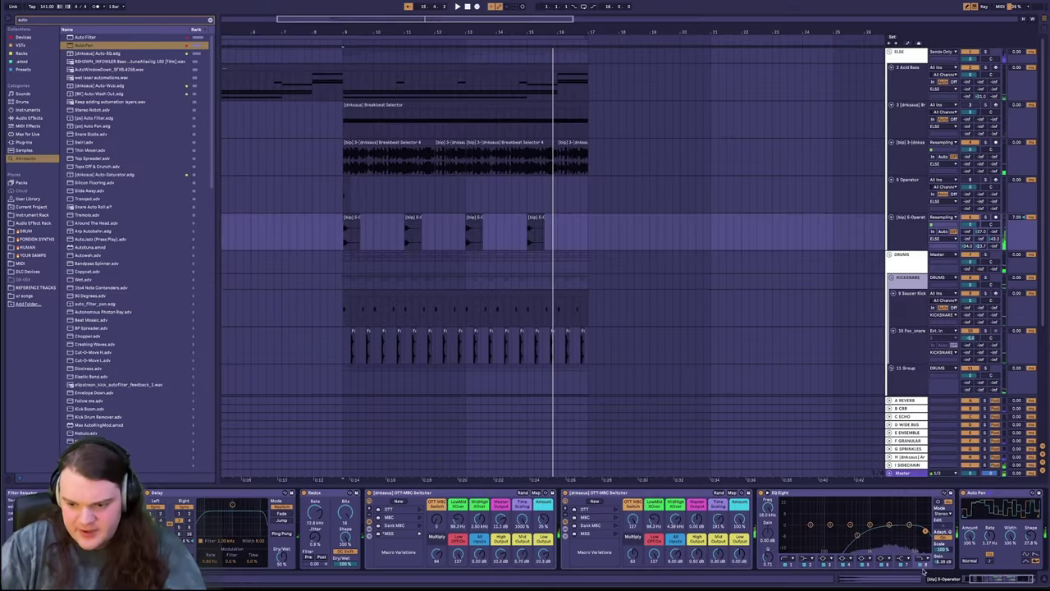
Step: Play the arrangement and select the Acid Bass track to show its device chain
{"action": "key", "text": "space"}
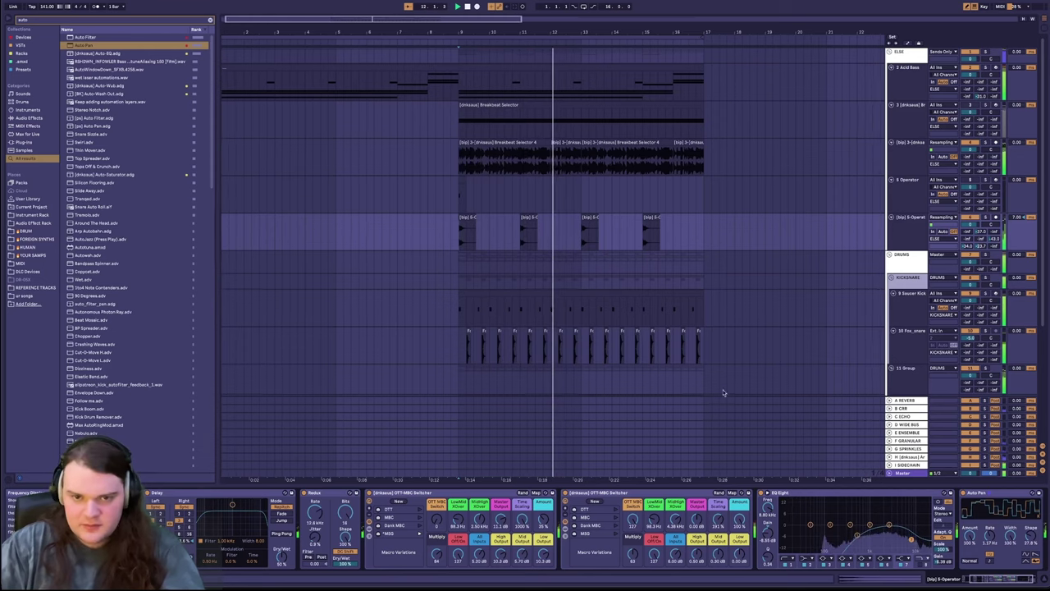
{"action": "left_click", "coordinate": [910, 82]}
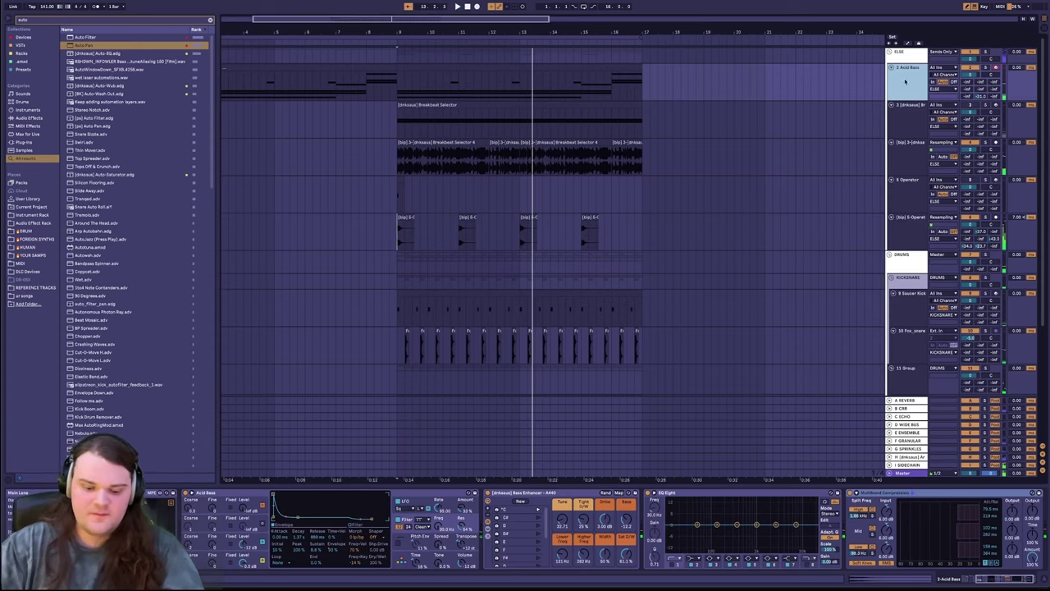
Step: Insert a MIDI track below the Operator track and start a browser search for a sound
{"action": "left_click", "coordinate": [917, 210]}
{"action": "key", "text": "ctrl+shift+t"}
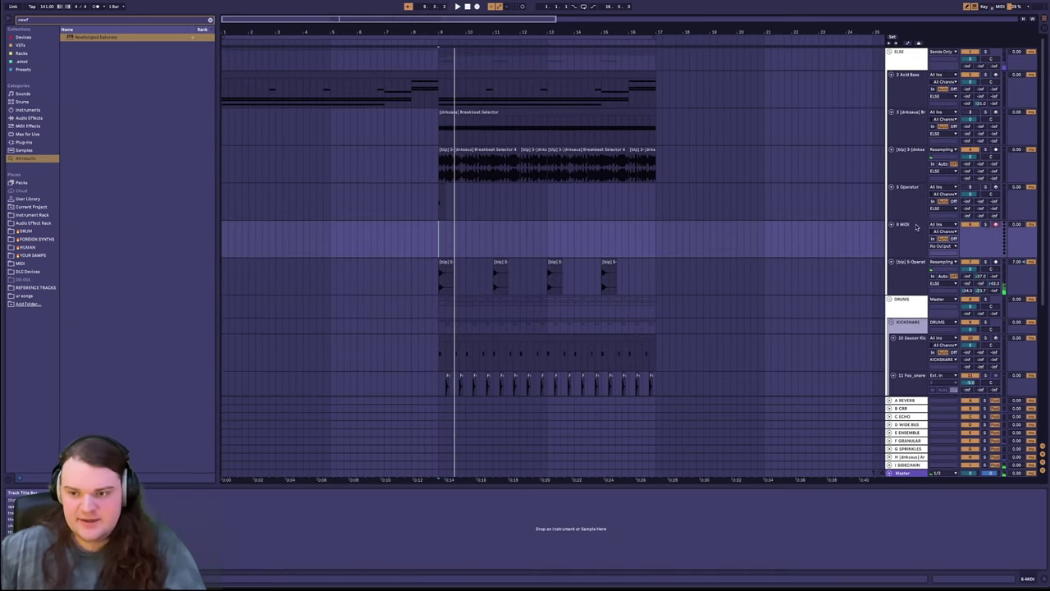
{"action": "key", "text": "ctrl+f"}
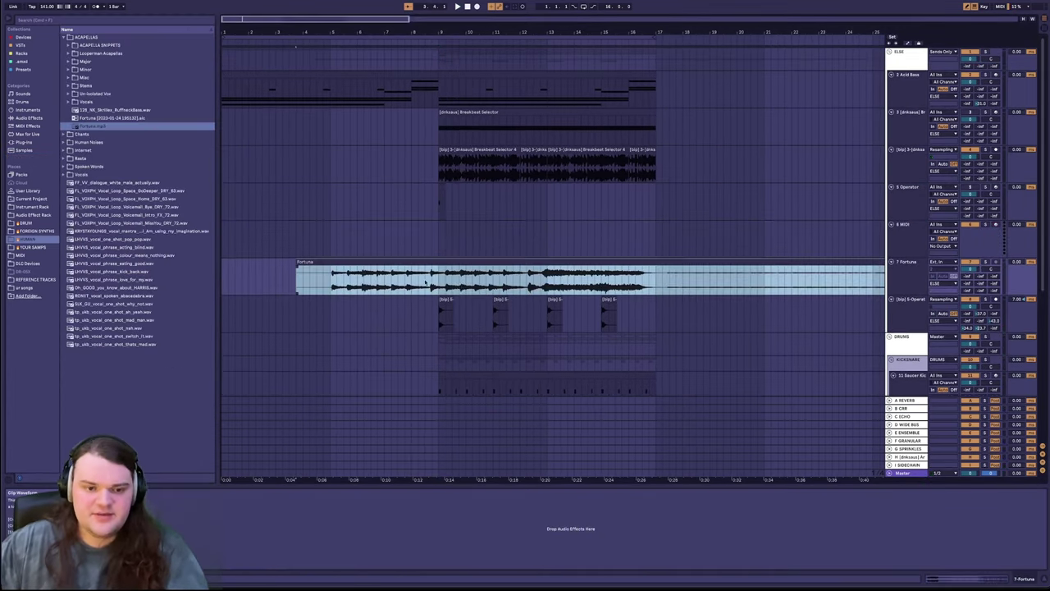
Step: Play the Fortuna sample in the arrangement from just before bar 9 to find a usable section
{"action": "left_click", "coordinate": [431, 279]}
{"action": "scroll", "coordinate": [418, 285], "scroll_direction": "up", "scroll_amount": 10}
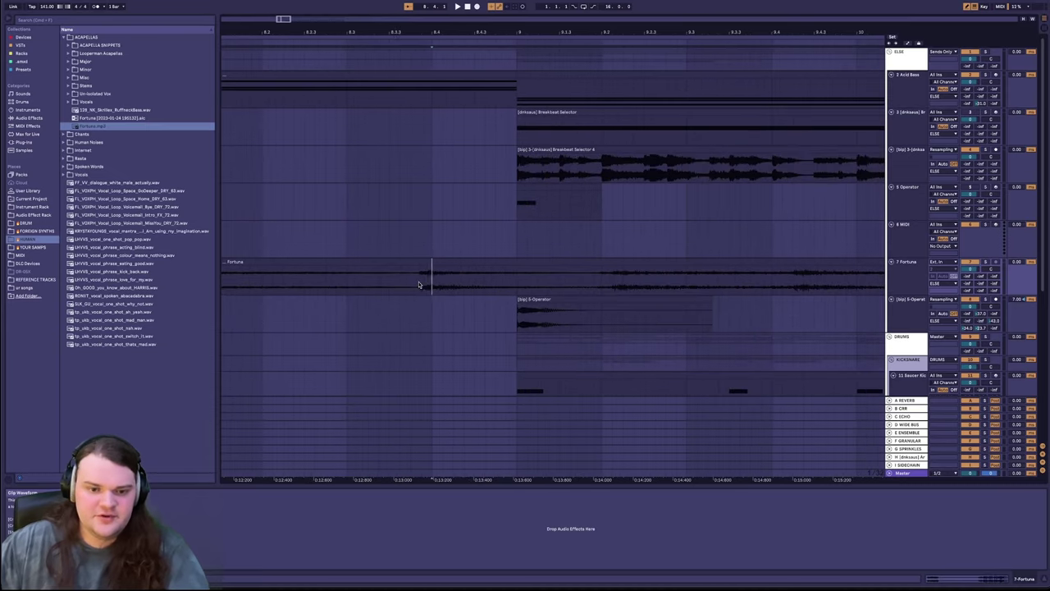
{"action": "key", "text": "space"}
{"action": "scroll", "coordinate": [394, 284], "scroll_direction": "down", "scroll_amount": 5}
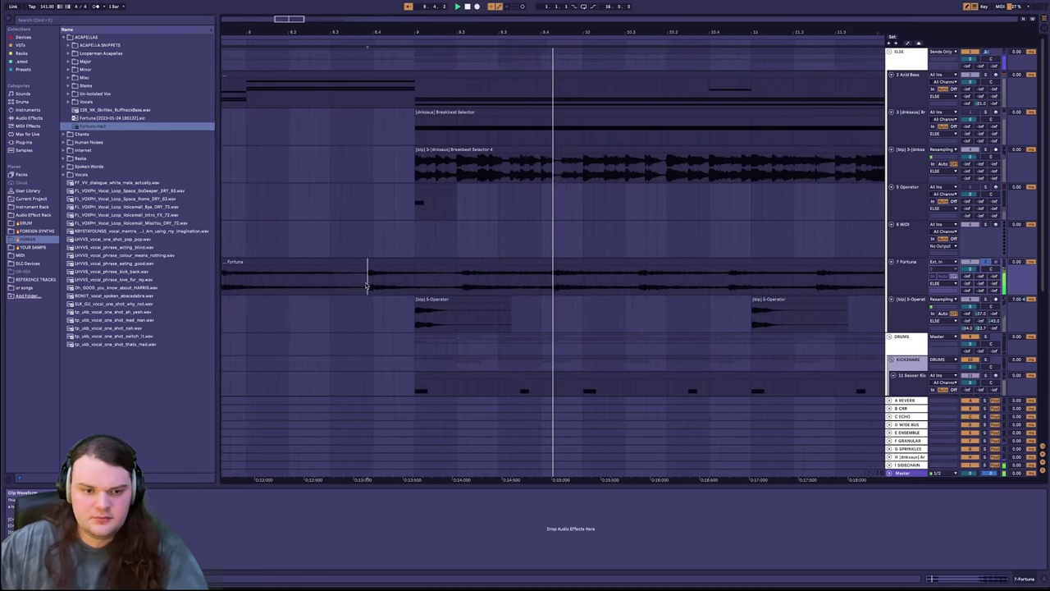
Step: Select about two beats of the Fortuna clip from bar 9 and load them as an instrument on a new MIDI track
{"action": "left_click", "coordinate": [418, 279]}
{"action": "left_click_drag", "start_coordinate": [420, 280], "coordinate": [503, 279]}
{"action": "key", "text": "space"}
{"action": "key", "text": "super+shift+t"}
{"action": "left_click_drag", "start_coordinate": [577, 261], "coordinate": [465, 504]}
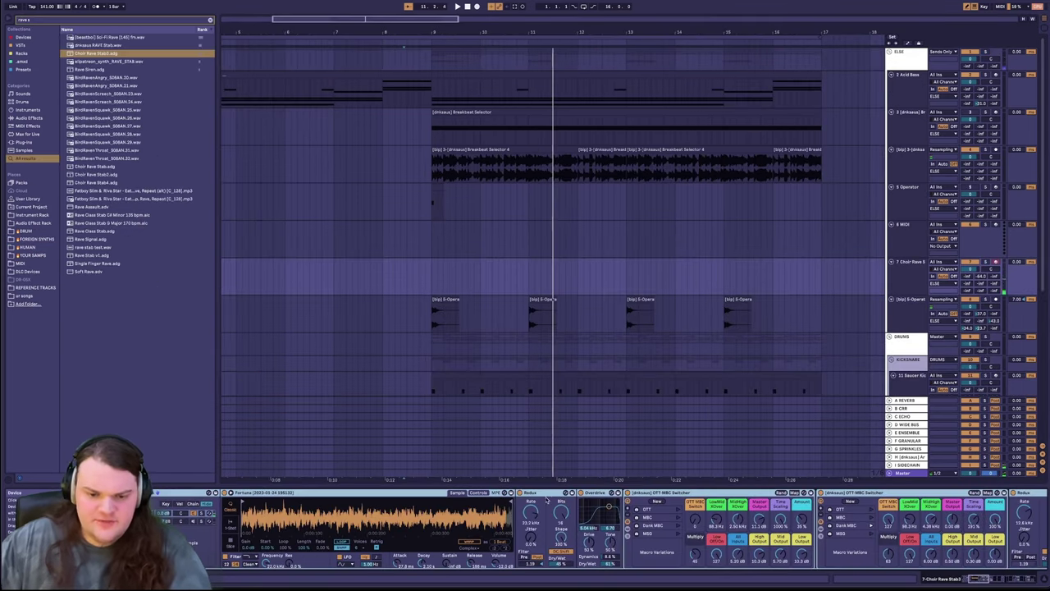
Step: Examine the Choir Rave Stab3 effect chain from Redux through the OTT-MBC Switchers to EQ Eight
{"action": "left_click", "coordinate": [551, 493]}
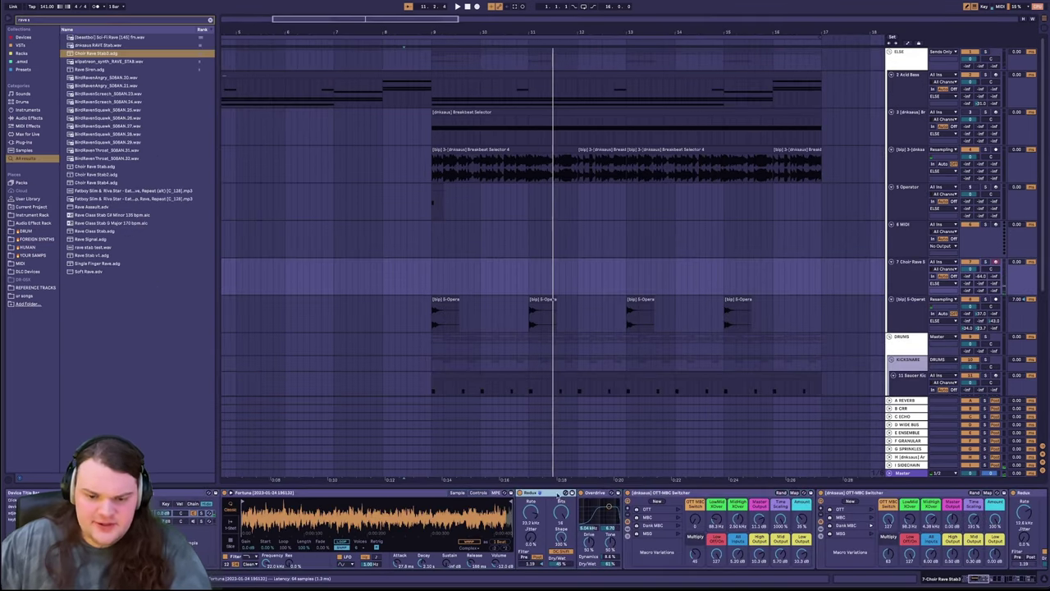
{"action": "scroll", "coordinate": [589, 494], "scroll_direction": "right", "scroll_amount": 5}
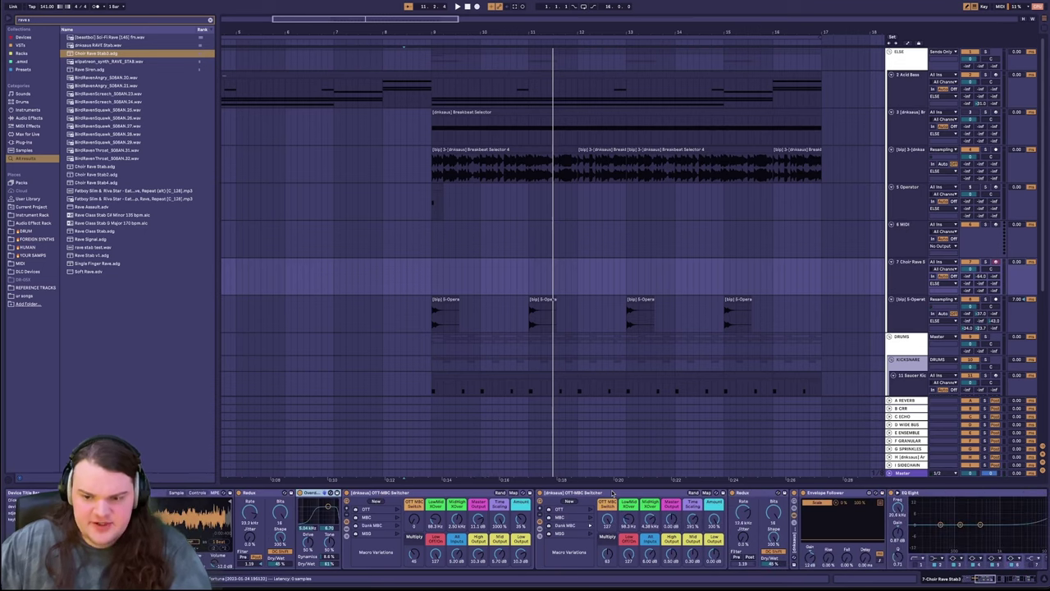
{"action": "scroll", "coordinate": [516, 522], "scroll_direction": "right", "scroll_amount": 10}
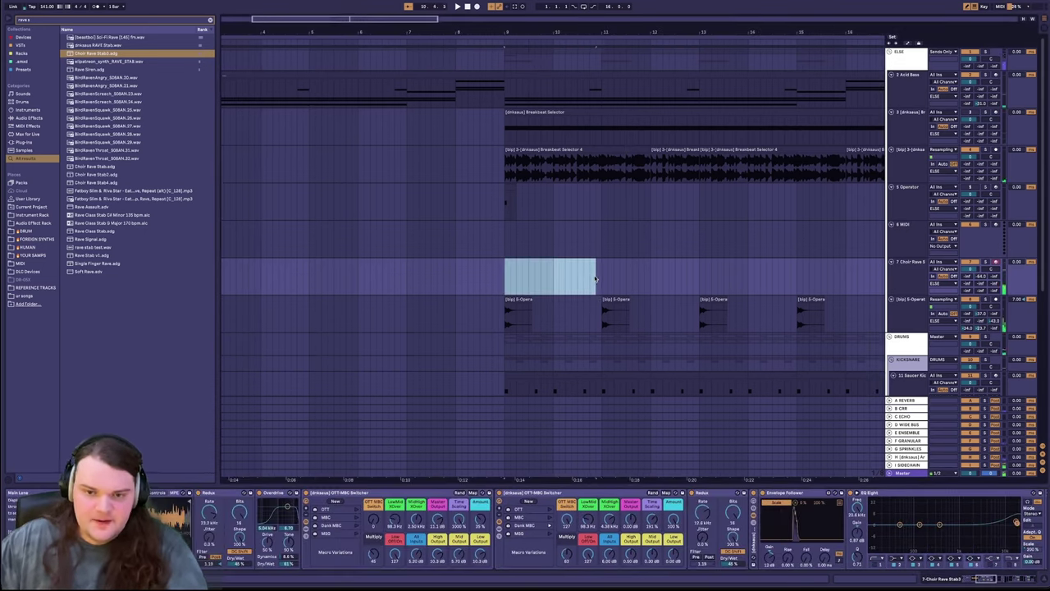
Step: Create a two-bar MIDI clip at bar 9 on the Choir Rave Stab3 track and draw a note at its start
{"action": "double_click", "coordinate": [599, 277]}
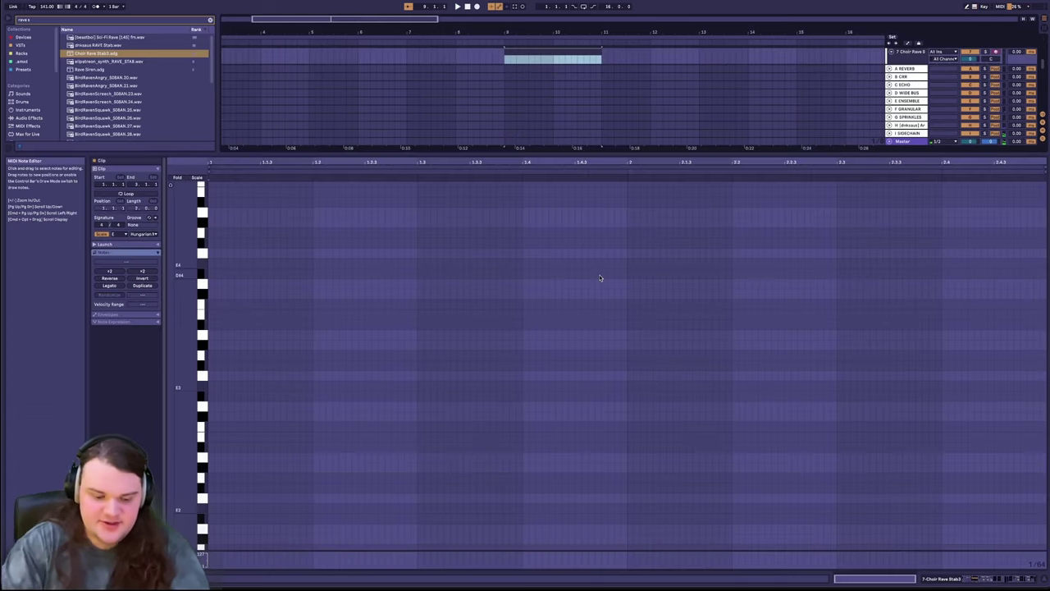
{"action": "left_click_drag", "start_coordinate": [215, 384], "coordinate": [286, 384]}
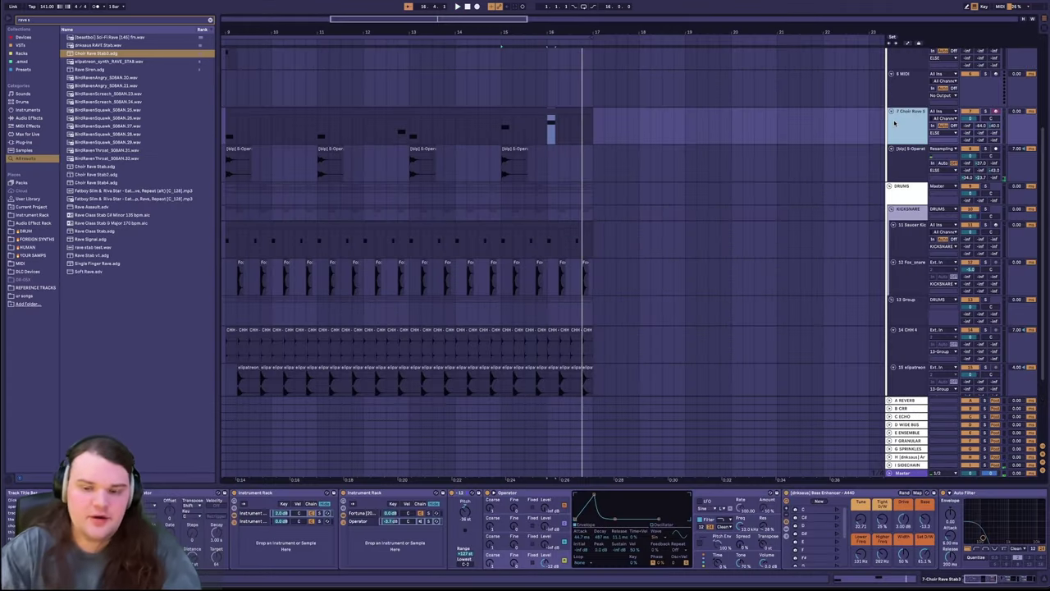
Step: Insert a MIDI track below Choir Rave Stab3 and load Wavetable onto it
{"action": "key", "text": "ctrl+shift+t"}
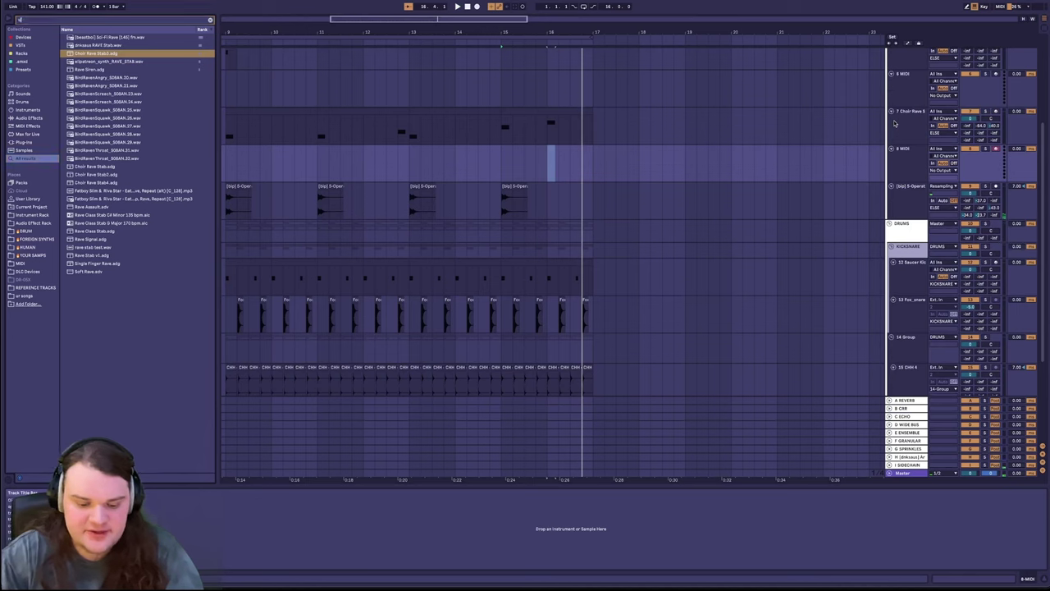
{"action": "type", "text": "wavetab"}
{"action": "double_click", "coordinate": [93, 36]}
Step: Search the browser for "house" and load the "House for to go.adv" preset on the Wavetable track
{"action": "key", "text": "ctrl+f"}
{"action": "type", "text": "house"}
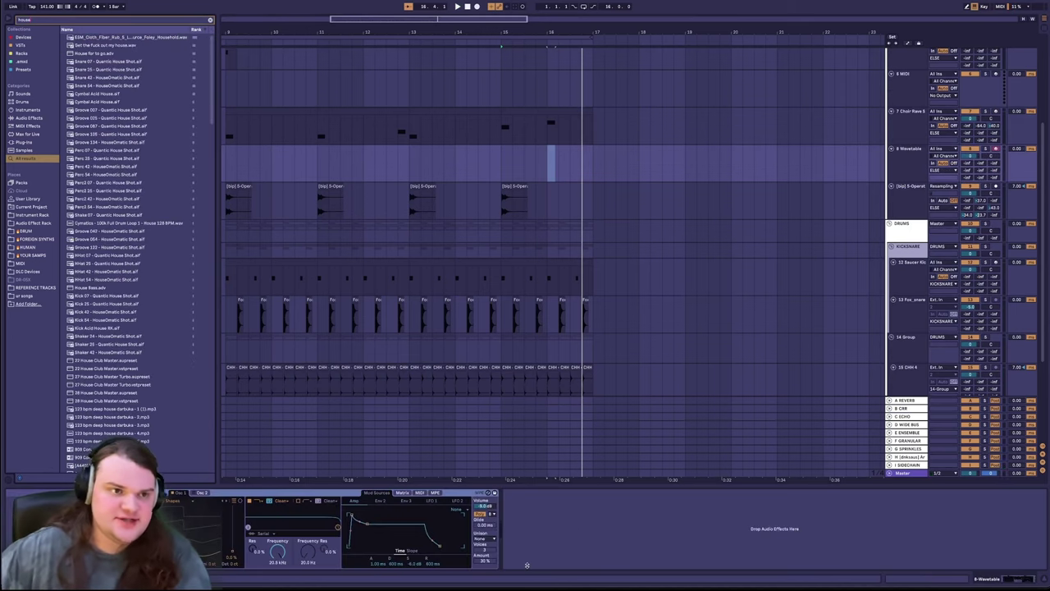
{"action": "double_click", "coordinate": [116, 54]}
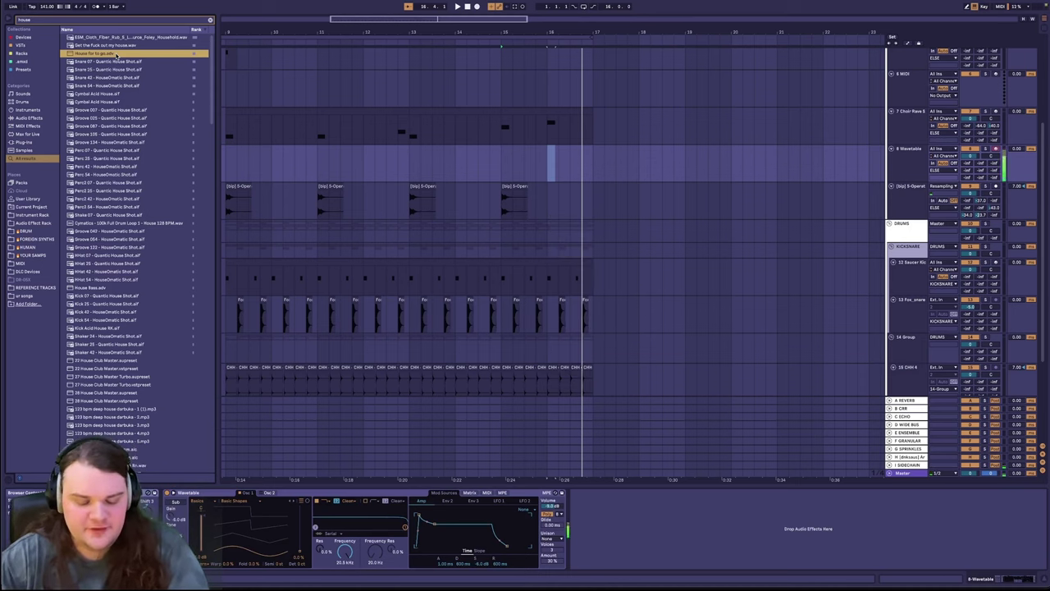
Step: Draw a wavy, rising automation curve for the Acid Bass Arpeggiator's Velocity Target over bars 9 to 17 and play it
{"action": "scroll", "coordinate": [571, 164], "scroll_direction": "down", "scroll_amount": 2}
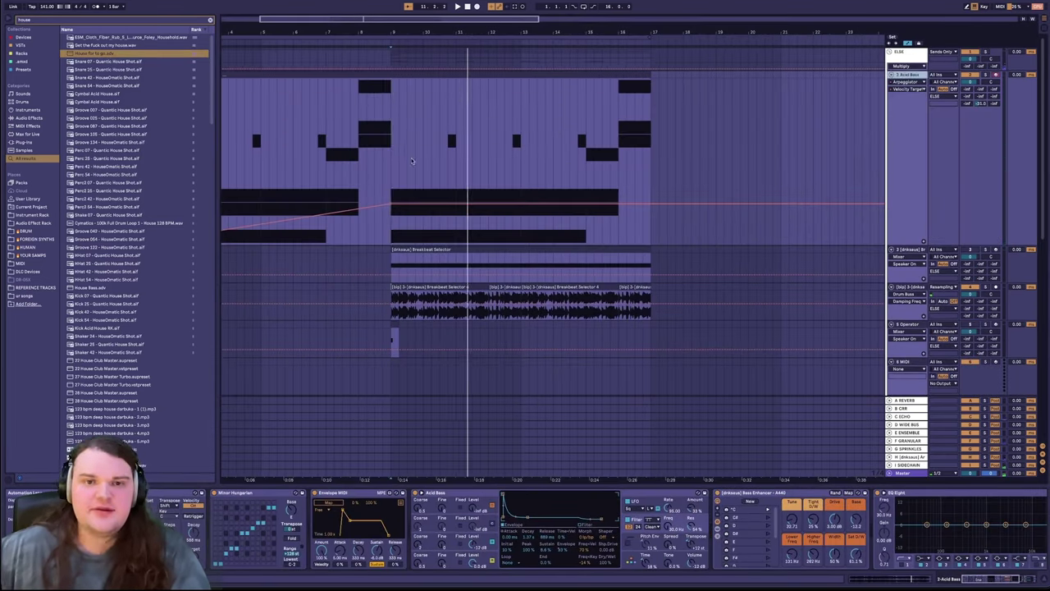
{"action": "left_click", "coordinate": [391, 148]}
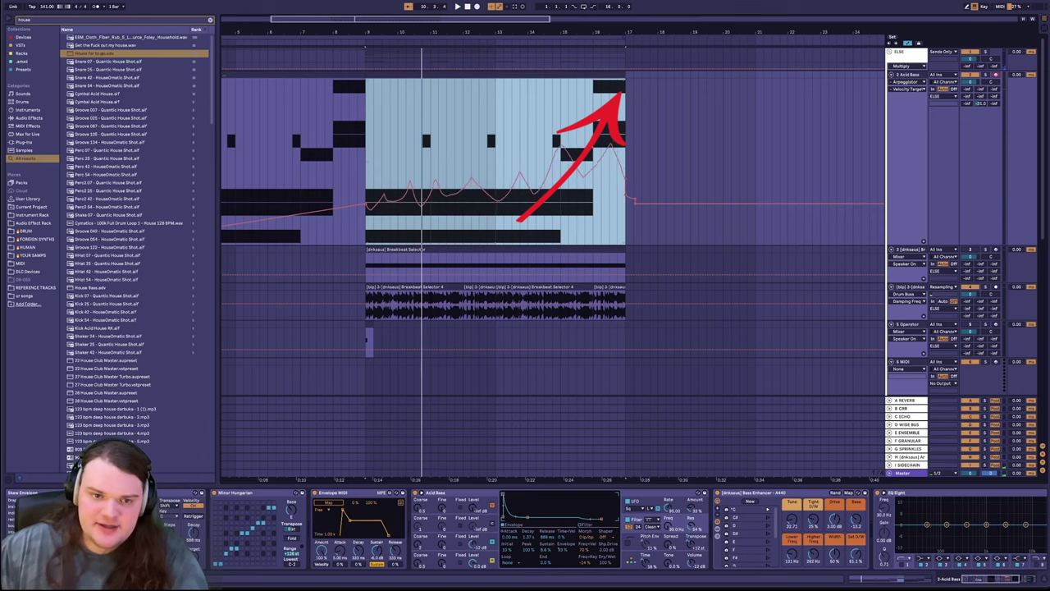
{"action": "key", "text": "space"}
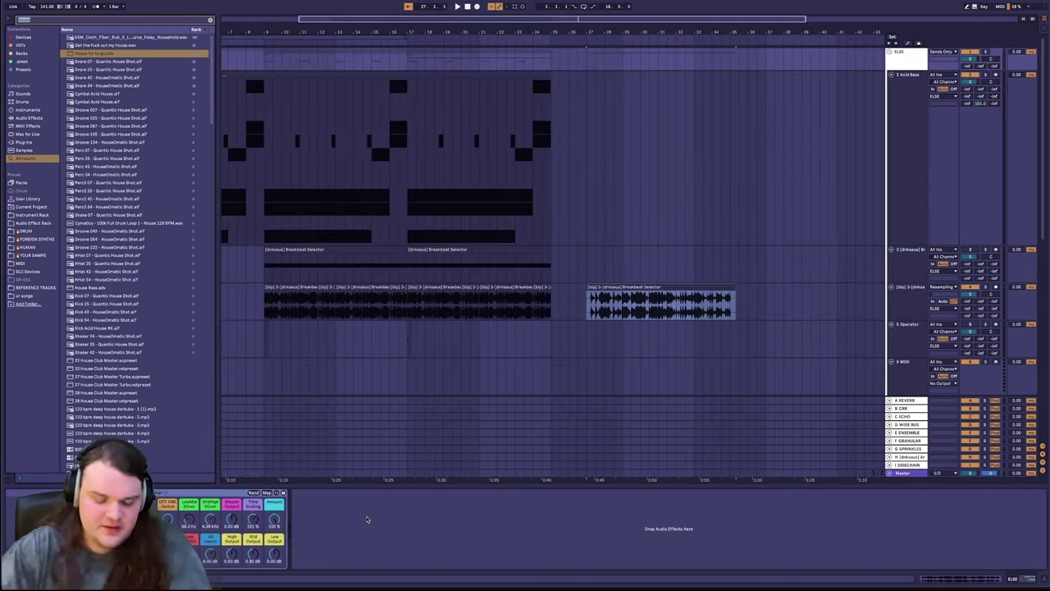
Step: Add Easy Wash Out to the ELSE group and ramp its Wash Out automation up from bar 21 to bar 25
{"action": "type", "text": "easy"}
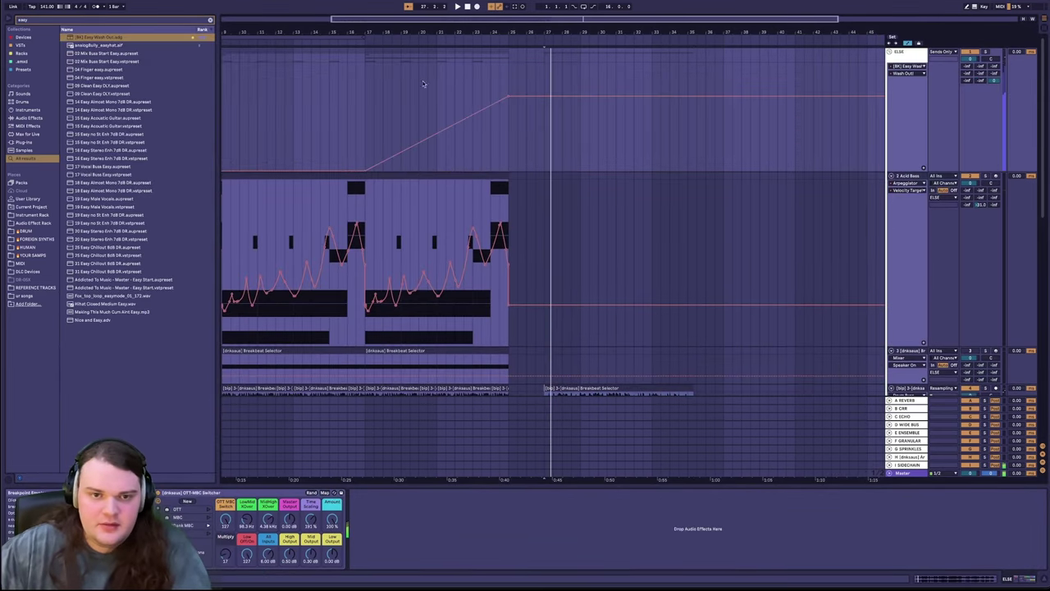
{"action": "left_click_drag", "start_coordinate": [628, 97], "coordinate": [628, 125]}
{"action": "left_click_drag", "start_coordinate": [484, 171], "coordinate": [555, 172]}
{"action": "left_click_drag", "start_coordinate": [628, 124], "coordinate": [626, 93]}
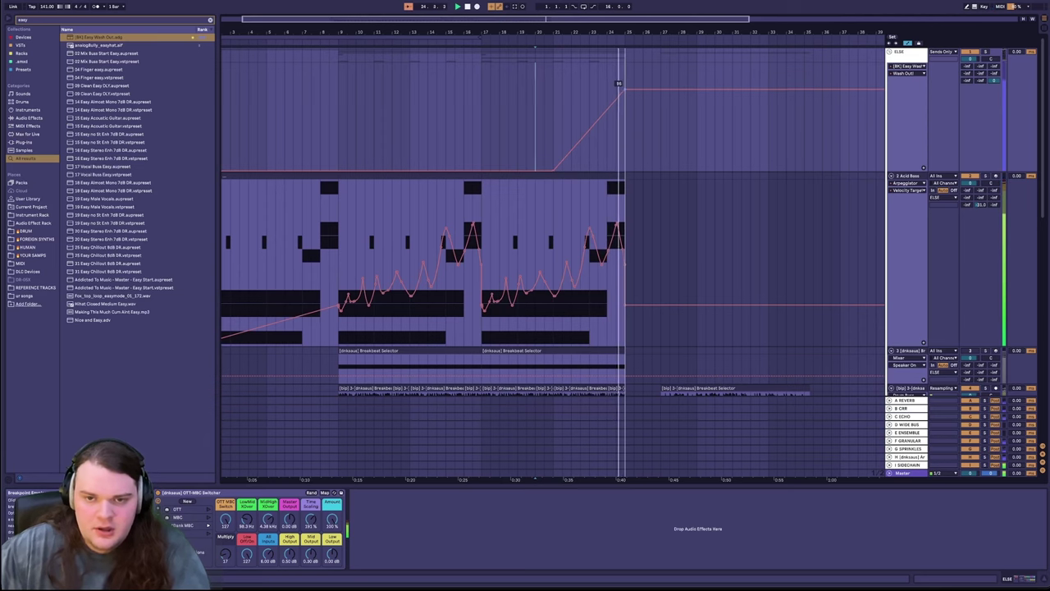
{"action": "key", "text": "space"}
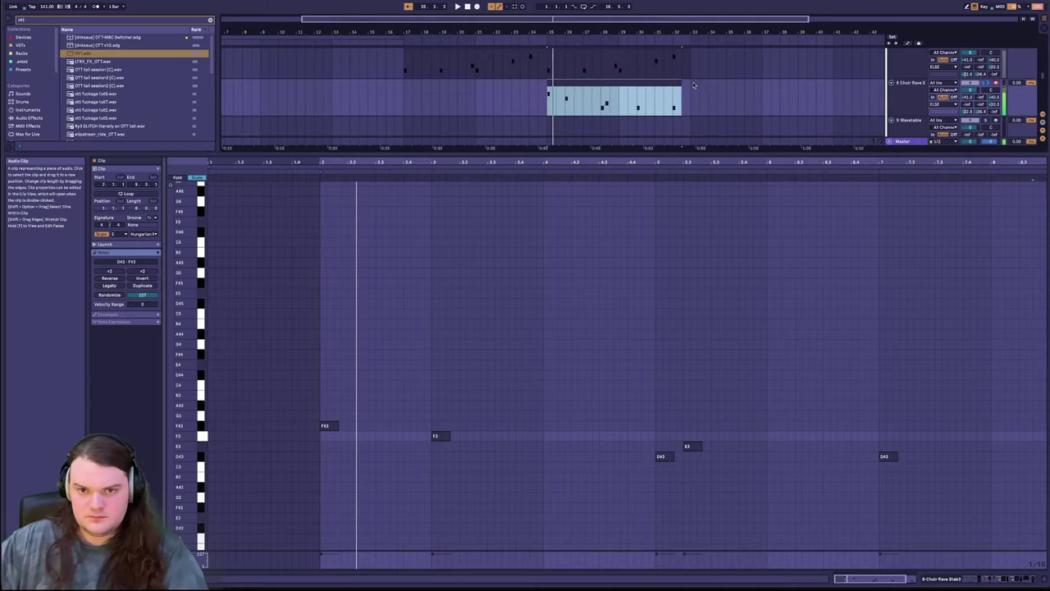
Step: Freeze the second Choir Rave Stab track into audio and adjust the resulting clip at bar 25
{"action": "right_click", "coordinate": [910, 92]}
{"action": "left_click", "coordinate": [950, 144]}
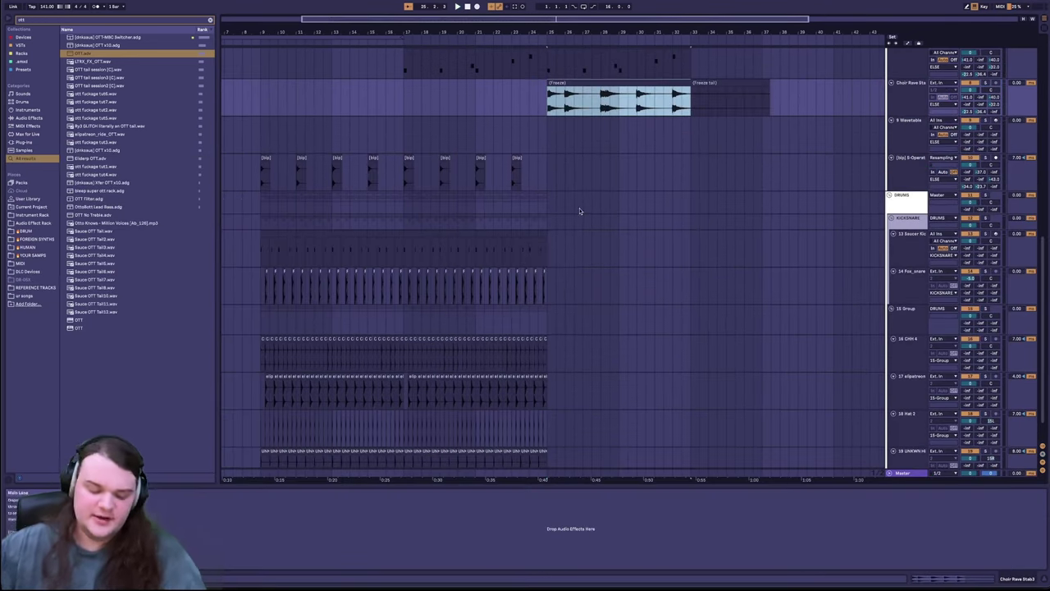
{"action": "scroll", "coordinate": [579, 211], "scroll_direction": "up", "scroll_amount": 3}
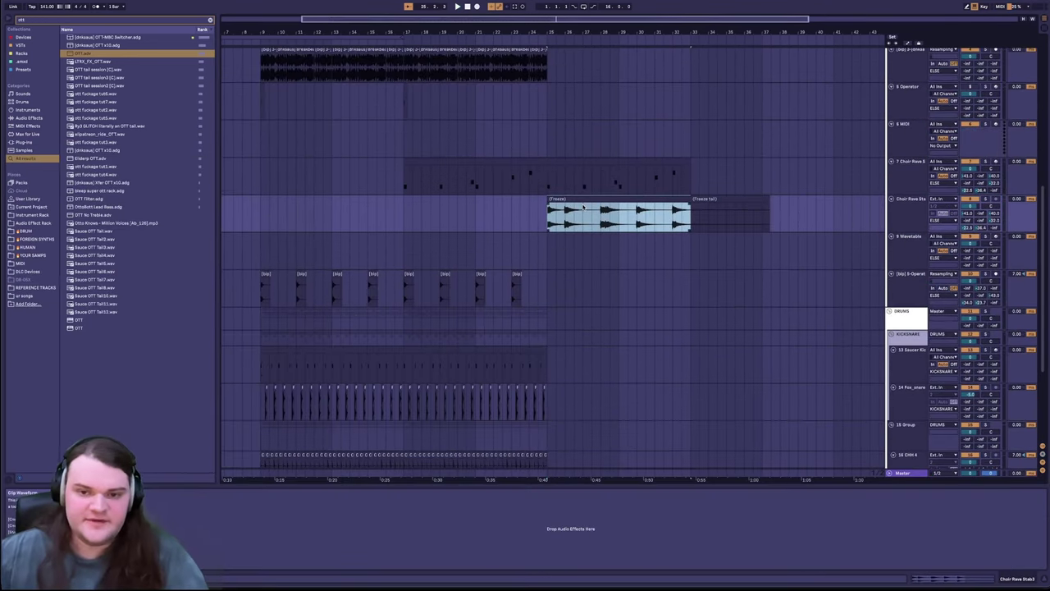
{"action": "left_click_drag", "start_coordinate": [577, 200], "coordinate": [559, 199]}
{"action": "scroll", "coordinate": [506, 228], "scroll_direction": "up", "scroll_amount": 3}
{"action": "left_click", "coordinate": [537, 220]}
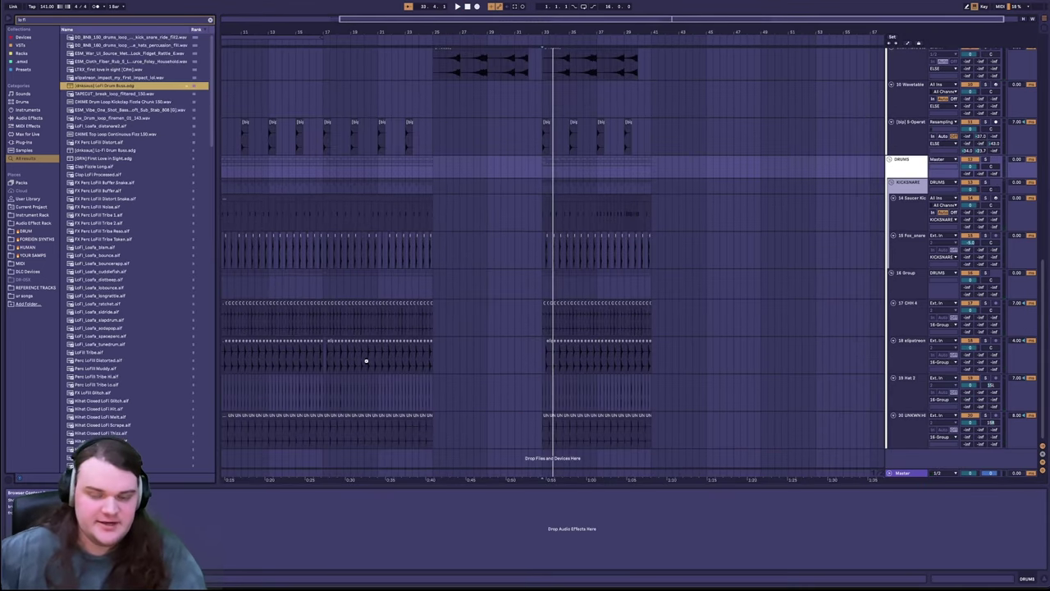
Step: Play the DRUMS group from bar 33 to check the Lofi Drum Buss processing
{"action": "scroll", "coordinate": [507, 207], "scroll_direction": "up", "scroll_amount": 3}
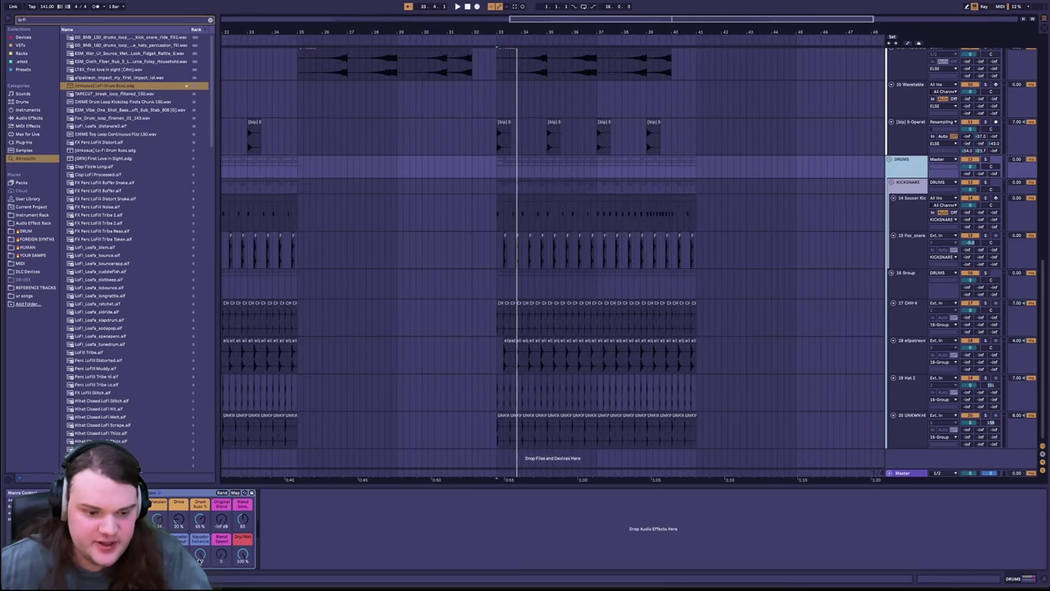
{"action": "left_click", "coordinate": [498, 174]}
{"action": "key", "text": "space"}
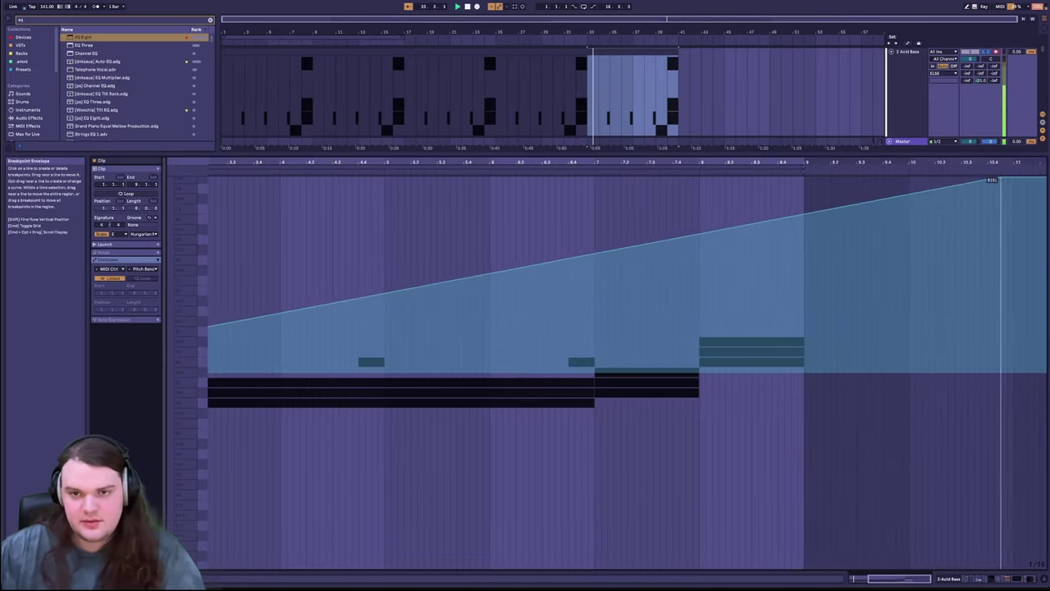
Step: Move the peak of the Acid Bass clip's pitch bend envelope to the clip's end at bar 9
{"action": "left_click_drag", "start_coordinate": [1001, 178], "coordinate": [804, 178]}
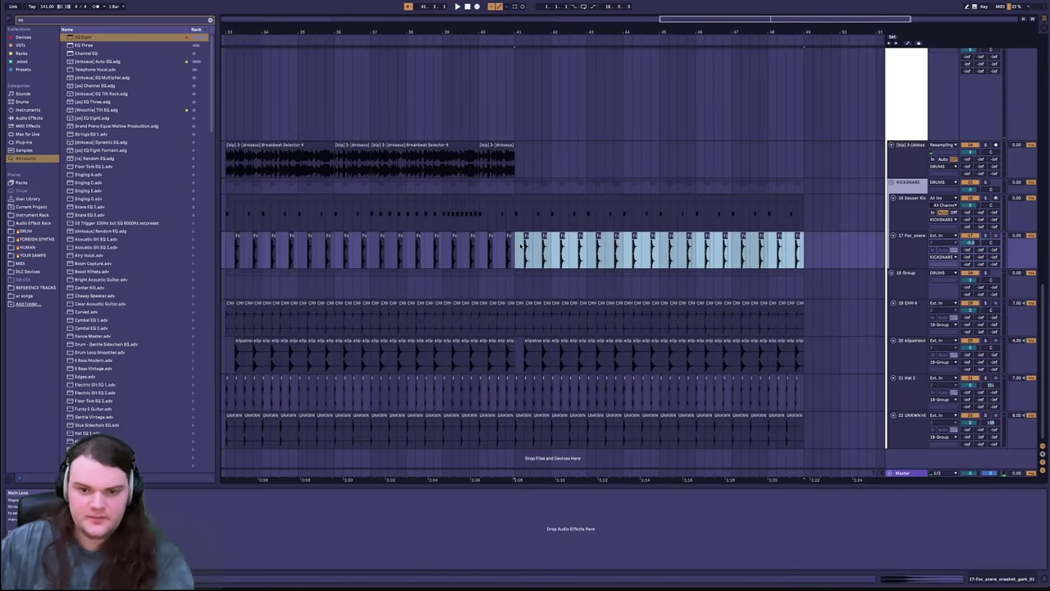
Step: Delete the Fox snare clips from bar 41 onward, and open the Saucer Kick clip at bar 41 and play it
{"action": "key", "text": "Delete"}
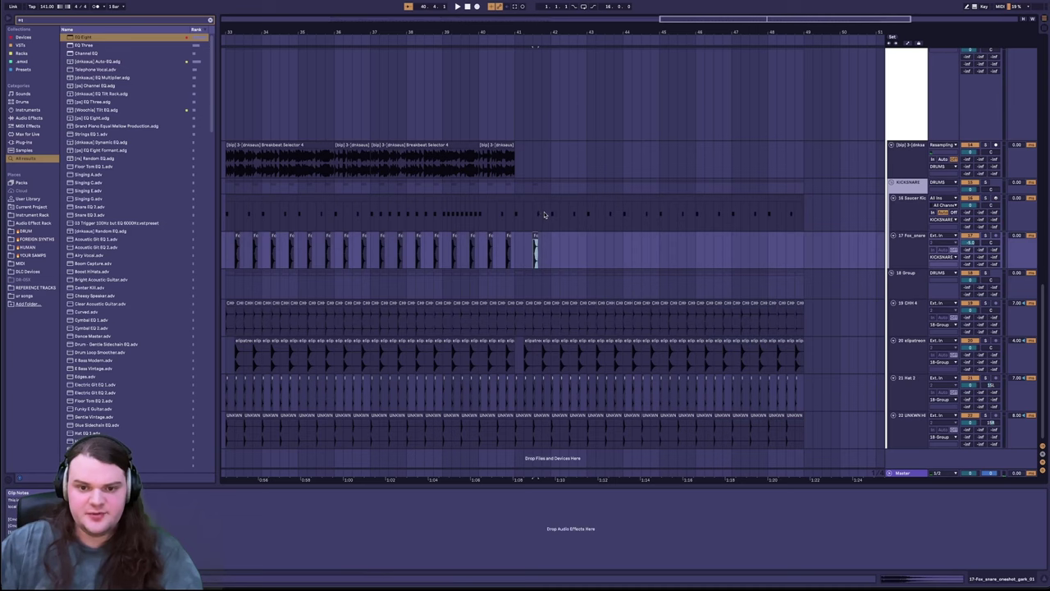
{"action": "double_click", "coordinate": [537, 197]}
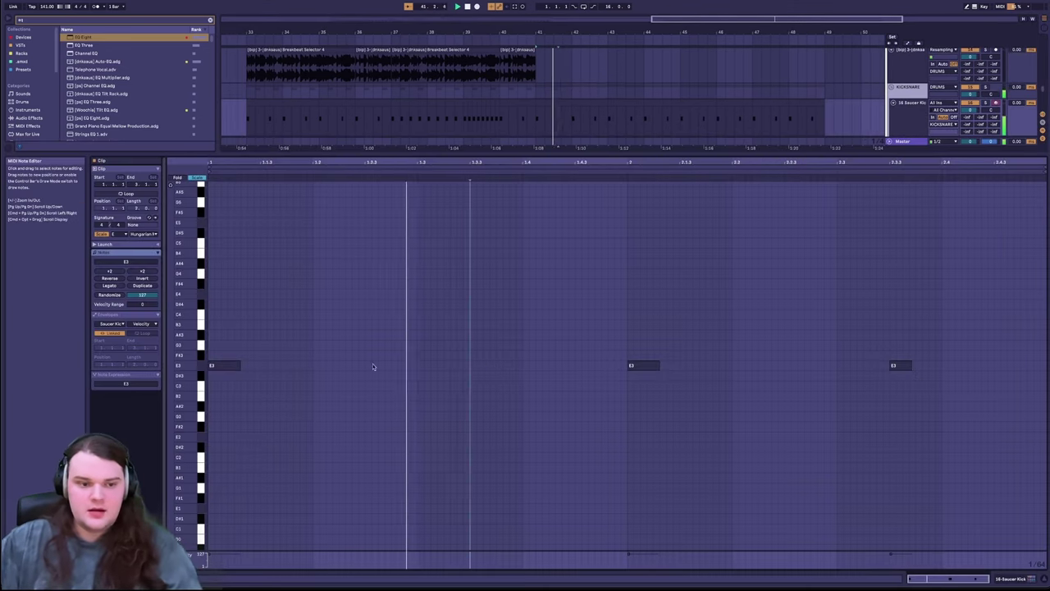
{"action": "key", "text": "space"}
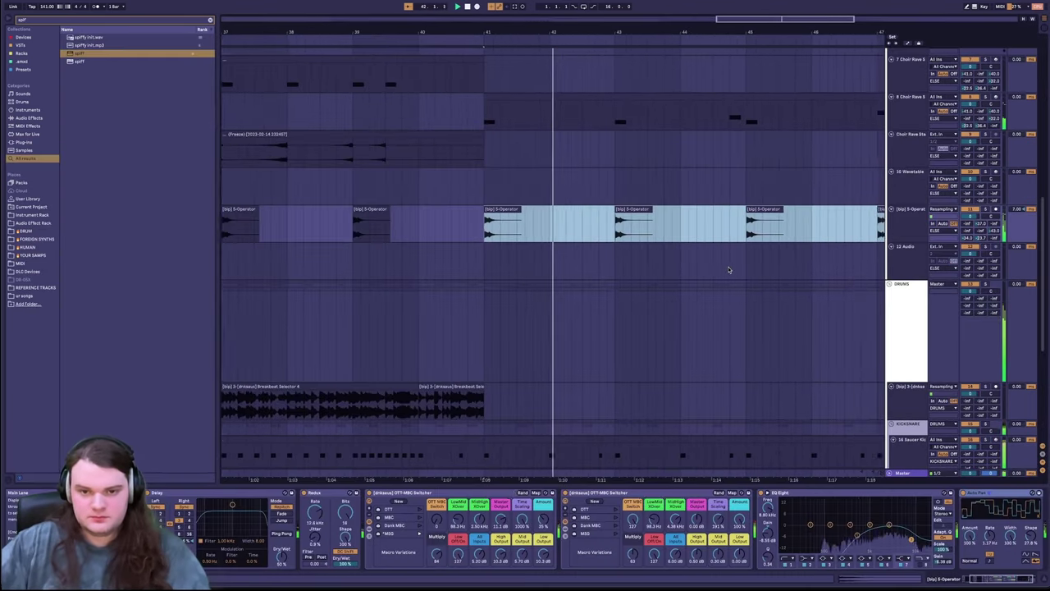
Step: Place Wheel_Up_Signal.wav on the empty audio track so it leads into bar 41, and play the transition
{"action": "scroll", "coordinate": [728, 269], "scroll_direction": "down", "scroll_amount": 3}
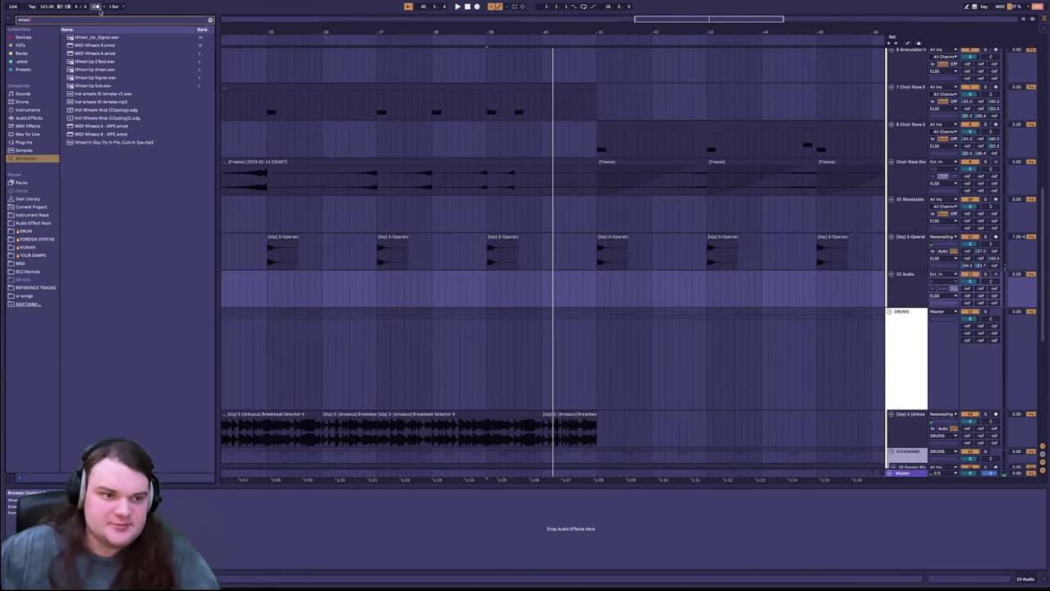
{"action": "left_click_drag", "start_coordinate": [95, 37], "coordinate": [551, 289]}
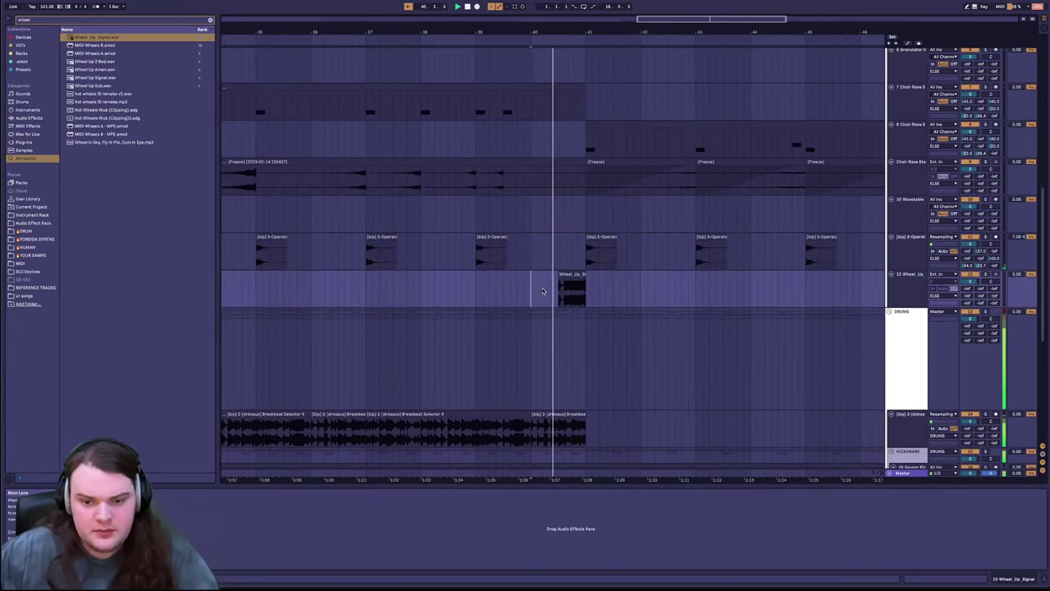
{"action": "scroll", "coordinate": [548, 261], "scroll_direction": "down", "scroll_amount": 7}
{"action": "key", "text": "space"}
Step: Delete the drum parts beneath the wheel-up sample just before bar 41
{"action": "scroll", "coordinate": [549, 242], "scroll_direction": "up", "scroll_amount": 1}
{"action": "left_click_drag", "start_coordinate": [547, 233], "coordinate": [533, 539]}
{"action": "key", "text": "Delete"}
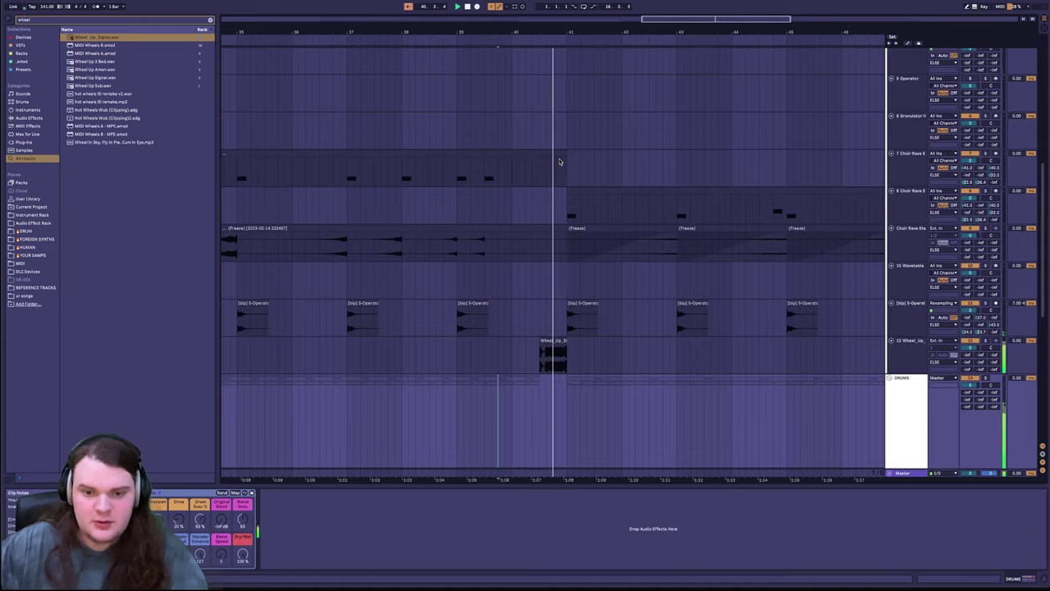
{"action": "scroll", "coordinate": [588, 174], "scroll_direction": "up", "scroll_amount": 8}
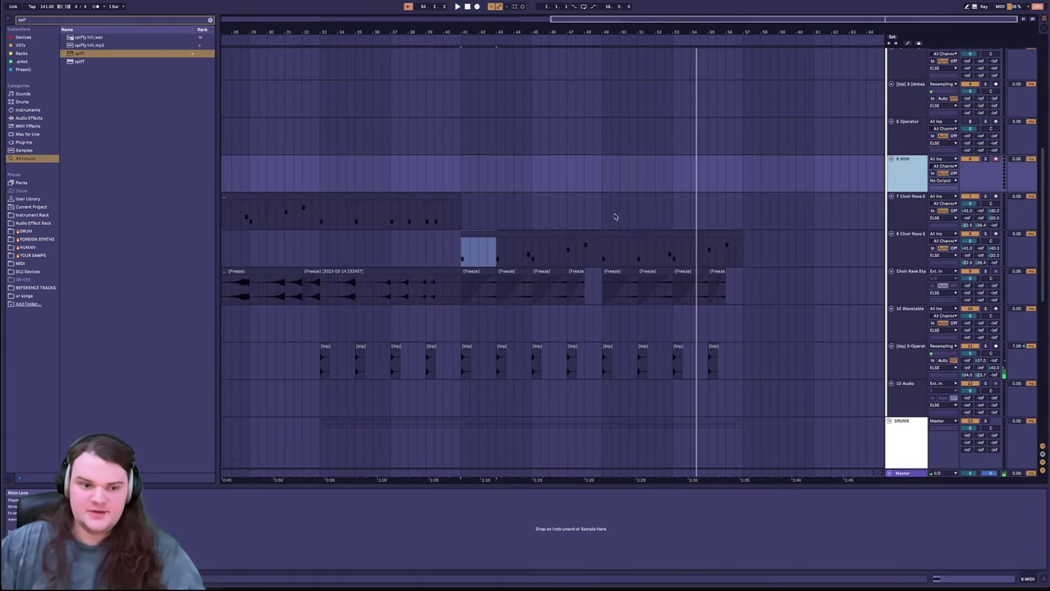
{"action": "scroll", "coordinate": [620, 218], "scroll_direction": "up", "scroll_amount": 6}
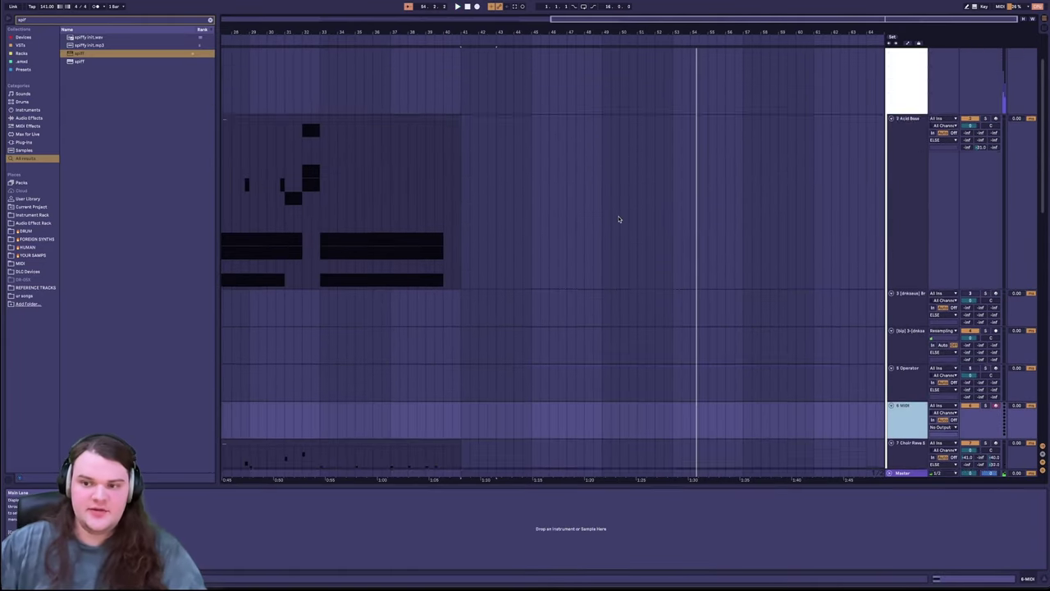
{"action": "scroll", "coordinate": [703, 312], "scroll_direction": "down", "scroll_amount": 2}
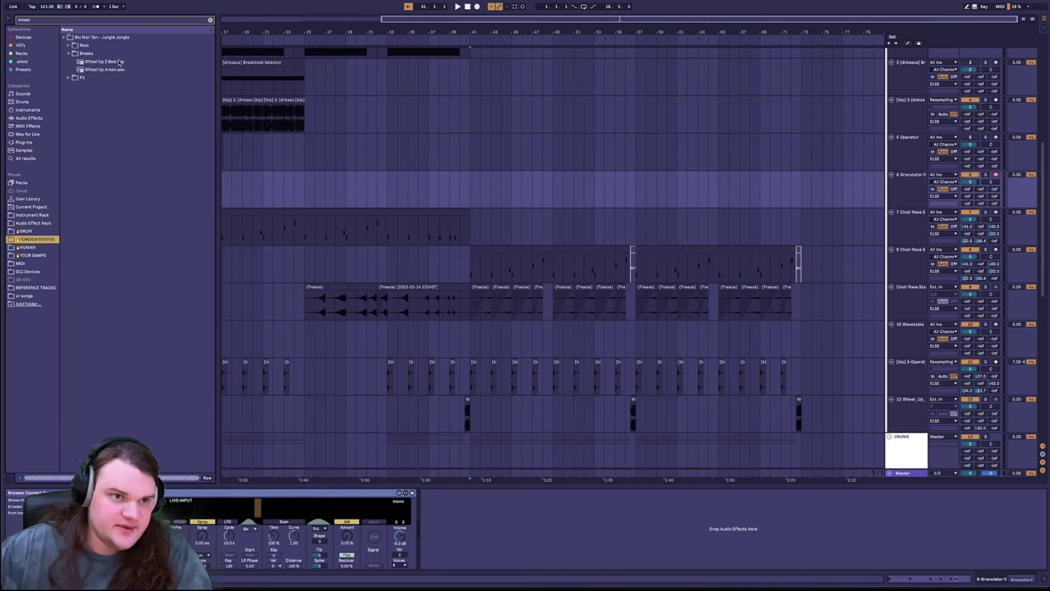
Step: Clear the sample search, open the Jungle Jungle pack's Vocals folder and place a Champion vocal sample on a new track leading into bar 41
{"action": "key", "text": "ctrl+f"}
{"action": "key", "text": "BackSpace"}
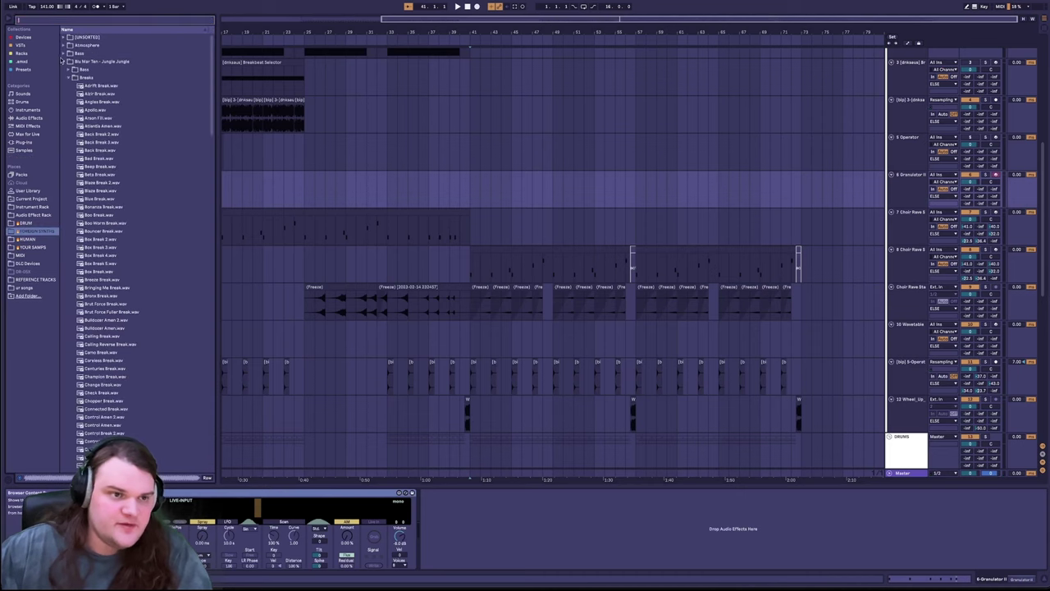
{"action": "left_click", "coordinate": [70, 79]}
{"action": "left_click", "coordinate": [69, 109]}
{"action": "scroll", "coordinate": [96, 225], "scroll_direction": "down", "scroll_amount": 5}
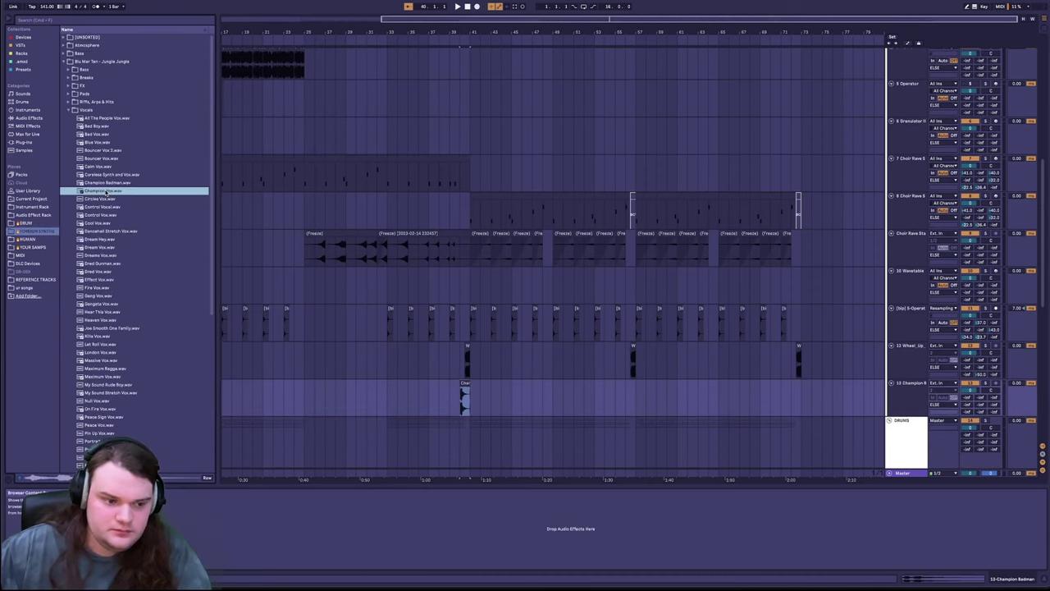
{"action": "left_click_drag", "start_coordinate": [103, 191], "coordinate": [460, 405]}
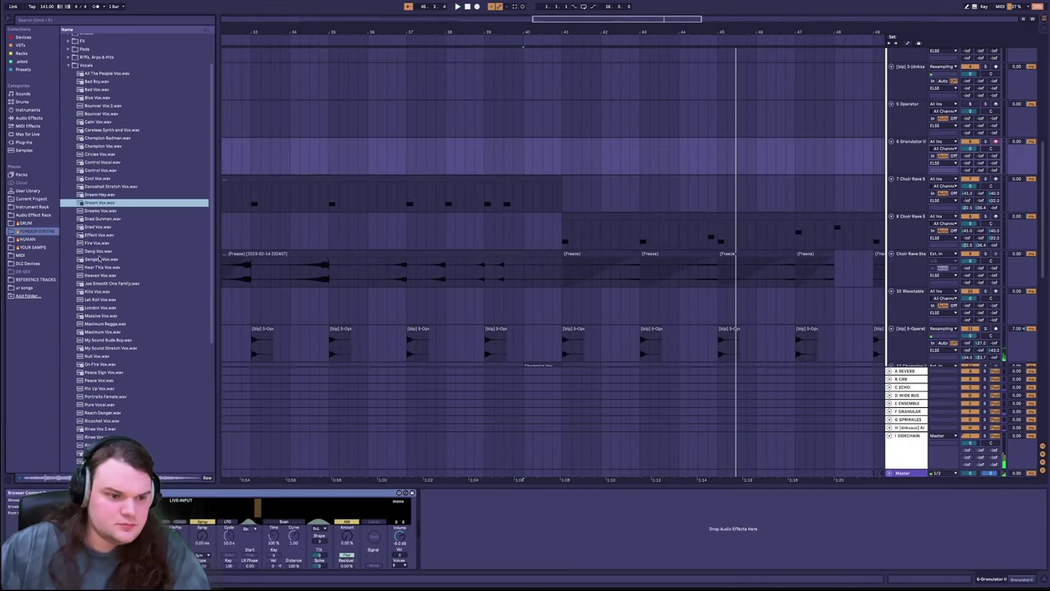
Step: Audition vocal samples in the Vocals folder and load Way Jungle Techno.wav into Granulator II
{"action": "left_click", "coordinate": [110, 396]}
{"action": "scroll", "coordinate": [111, 397], "scroll_direction": "down", "scroll_amount": 8}
{"action": "left_click", "coordinate": [115, 383]}
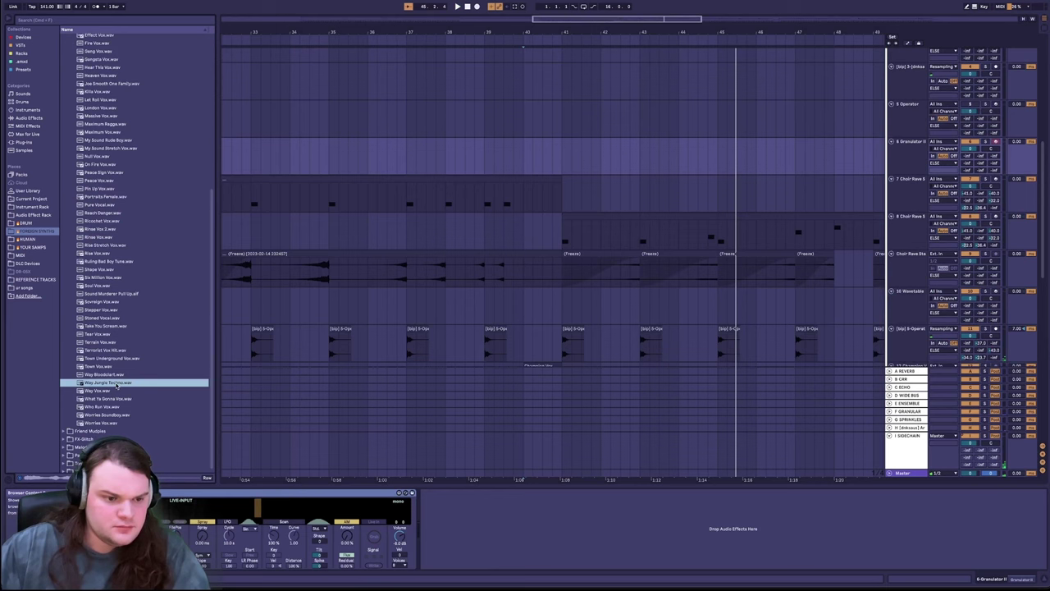
{"action": "left_click_drag", "start_coordinate": [122, 385], "coordinate": [197, 503]}
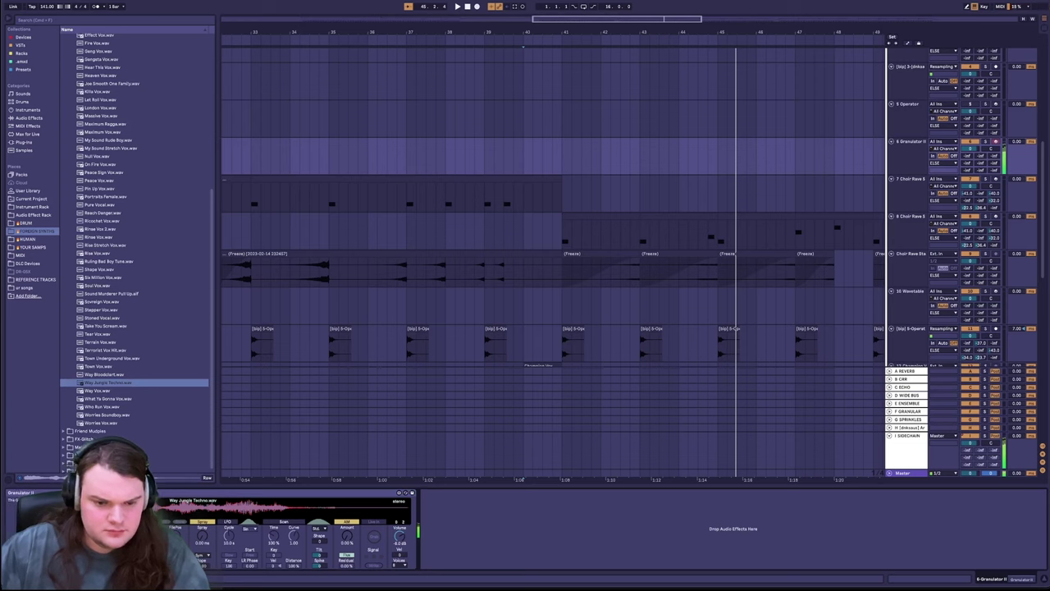
Step: Add an Arpeggiator before Granulator II, and group Granulator II into an Instrument Rack with a second chain for Operator
{"action": "key", "text": "super+f"}
{"action": "type", "text": "arp"}
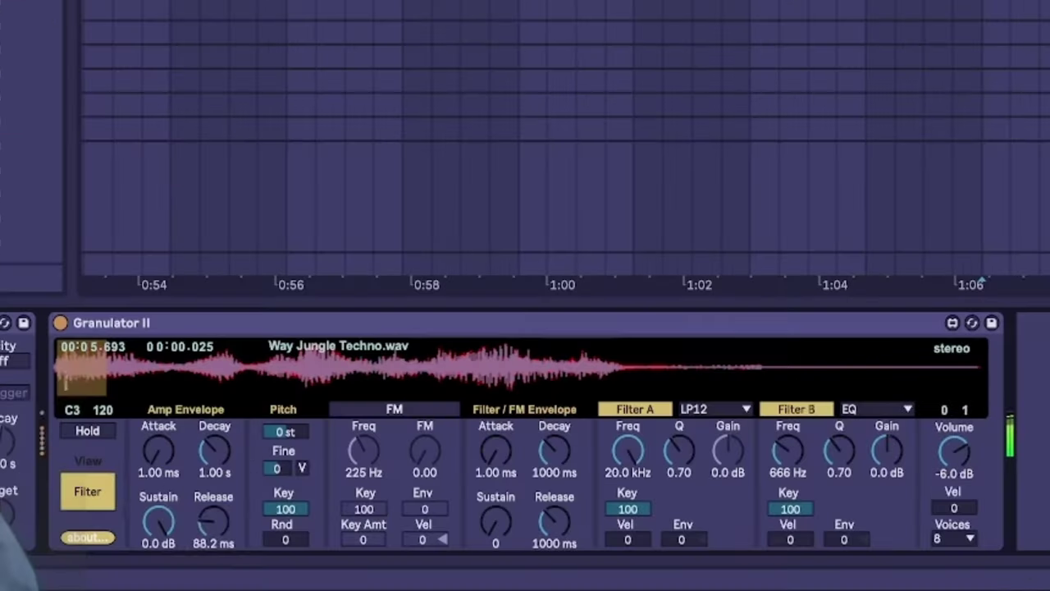
{"action": "left_click", "coordinate": [181, 318]}
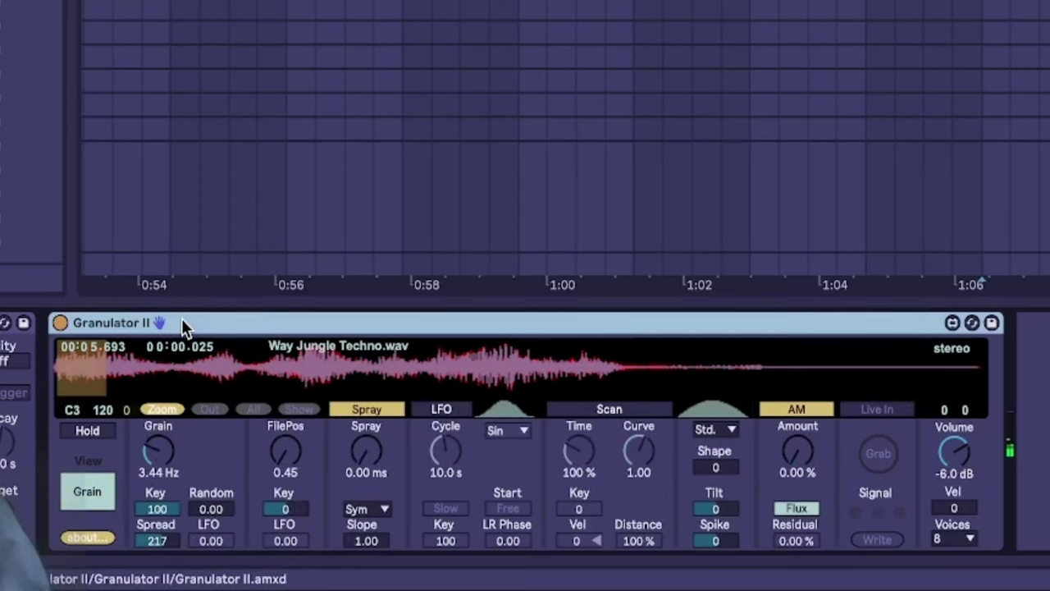
{"action": "key", "text": "ctrl+g"}
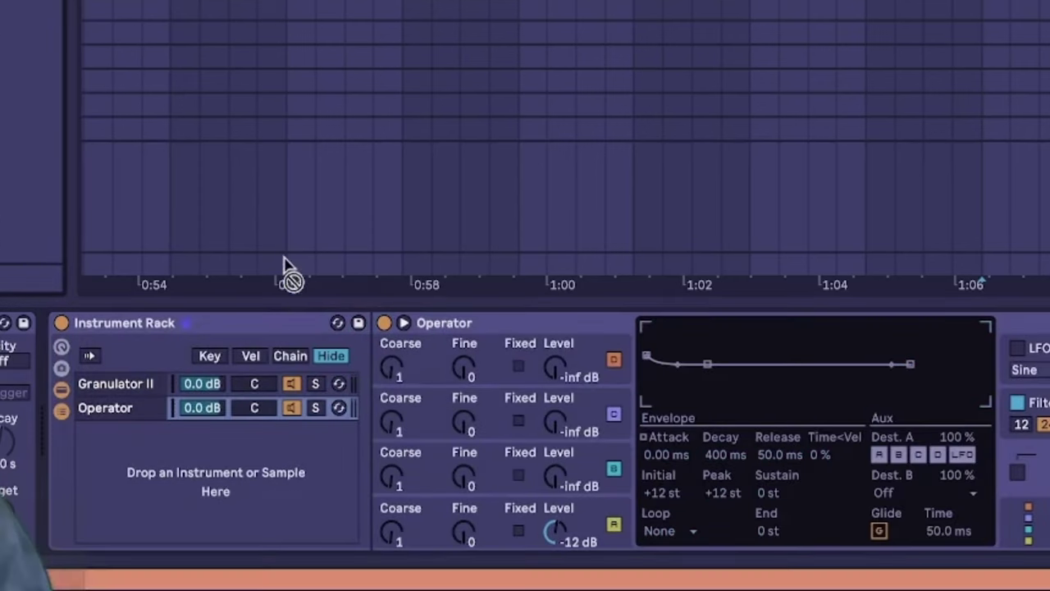
{"action": "left_click_drag", "start_coordinate": [288, 274], "coordinate": [373, 353]}
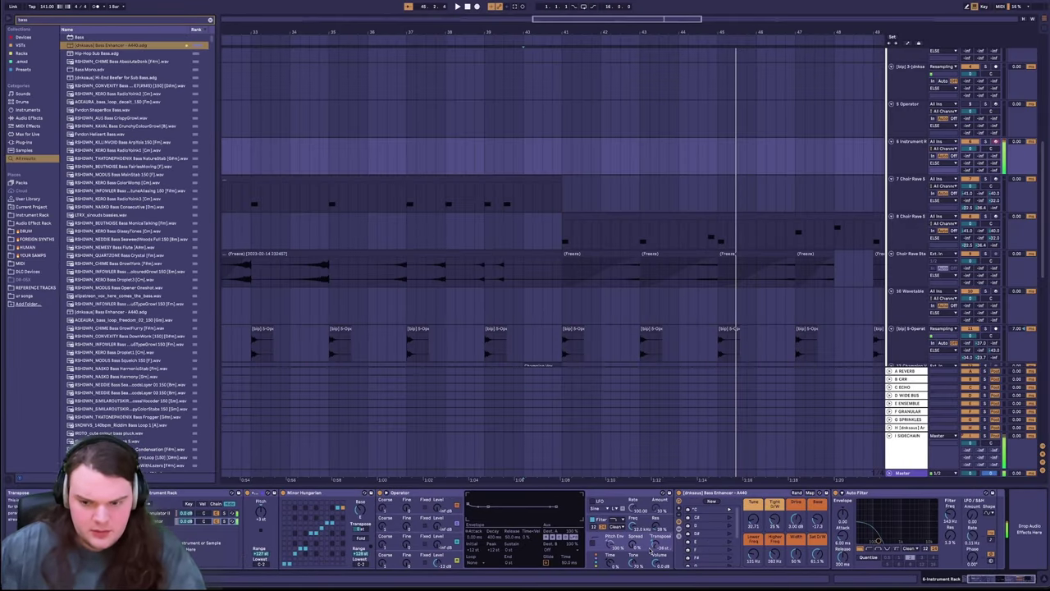
Step: Add an Envelope MIDI device before Granulator II in its rack chain and adjust the envelope shape
{"action": "scroll", "coordinate": [644, 538], "scroll_direction": "right", "scroll_amount": 1}
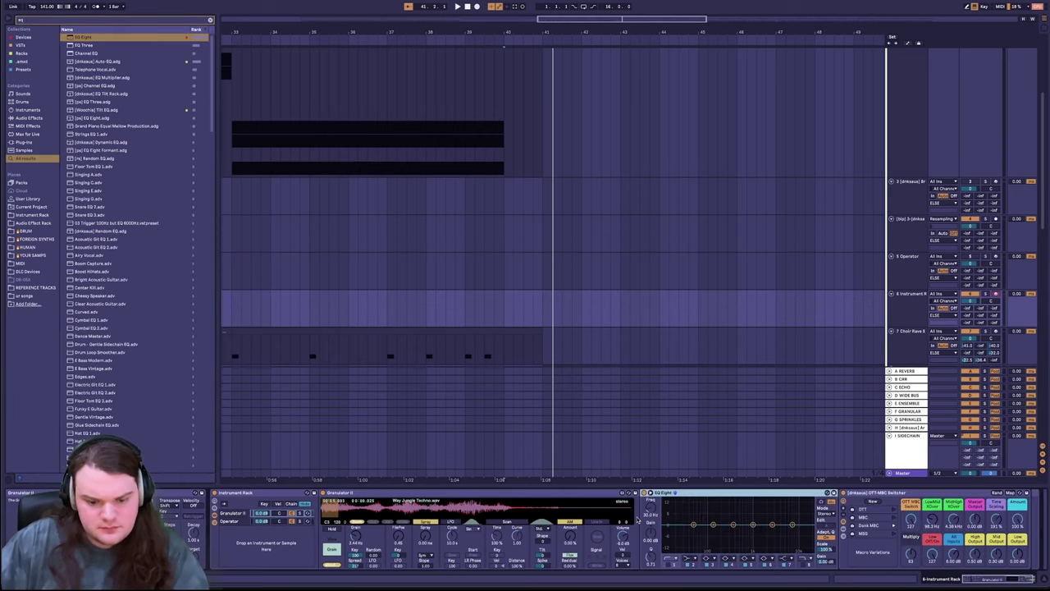
{"action": "key", "text": "ctrl+f"}
{"action": "type", "text": "env"}
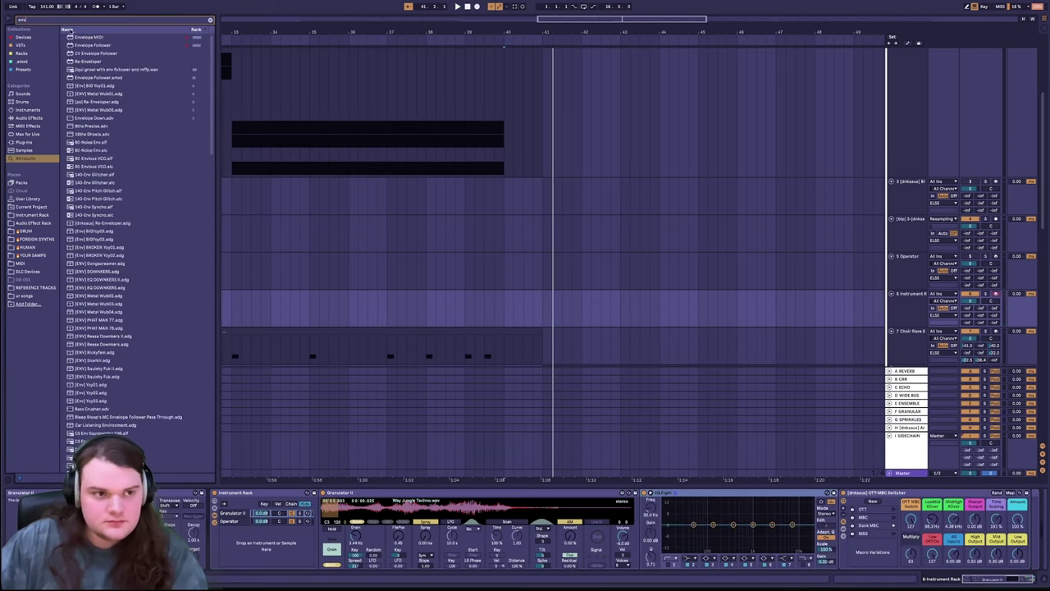
{"action": "left_click_drag", "start_coordinate": [90, 38], "coordinate": [323, 506]}
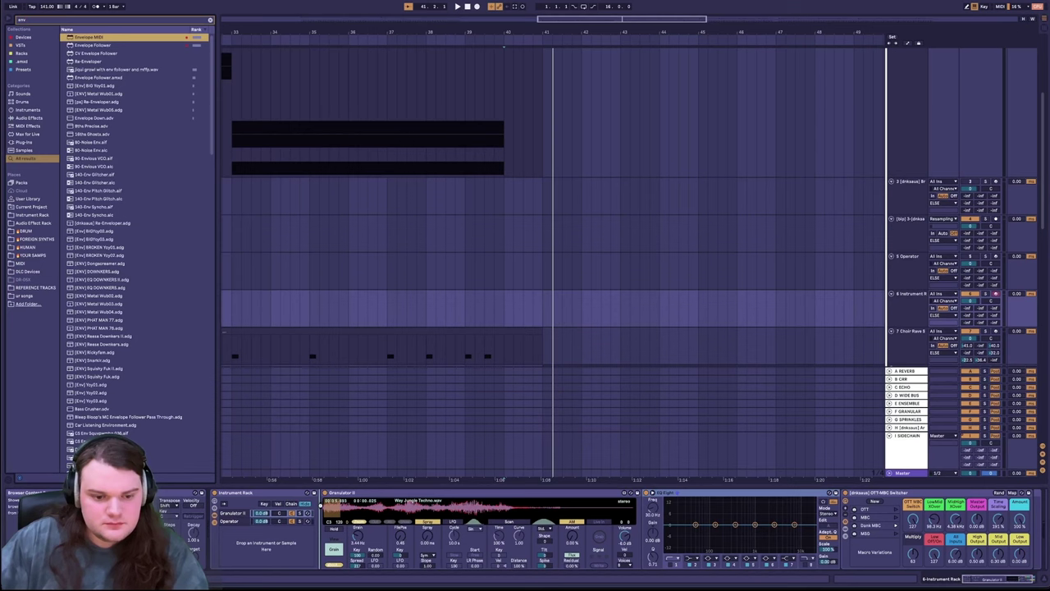
{"action": "left_click_drag", "start_coordinate": [358, 516], "coordinate": [358, 515]}
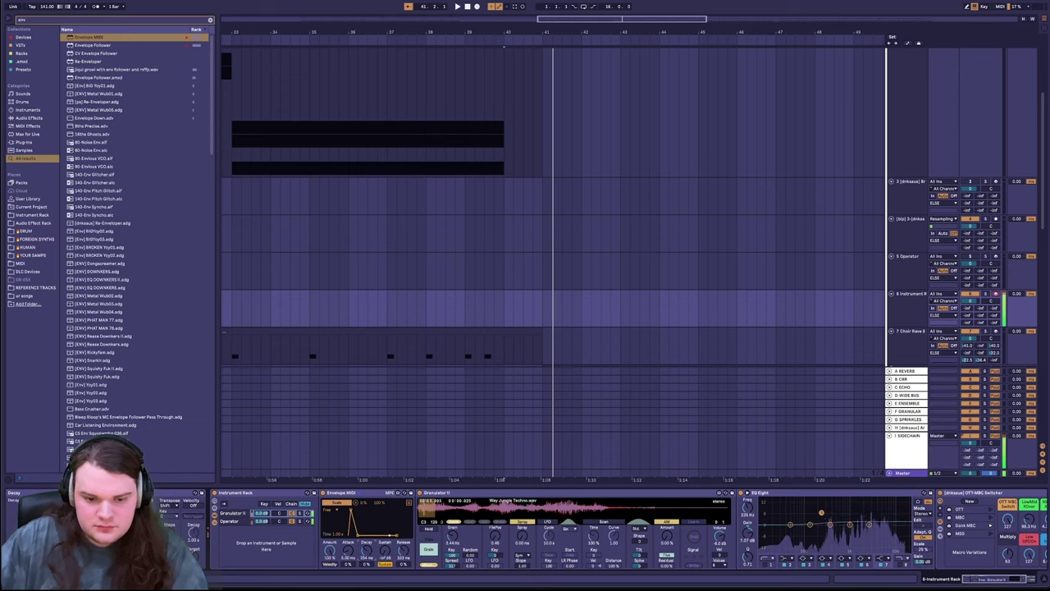
Step: Switch Granulator II from its filter parameters to its grain parameters
{"action": "scroll", "coordinate": [434, 542], "scroll_direction": "right", "scroll_amount": 3}
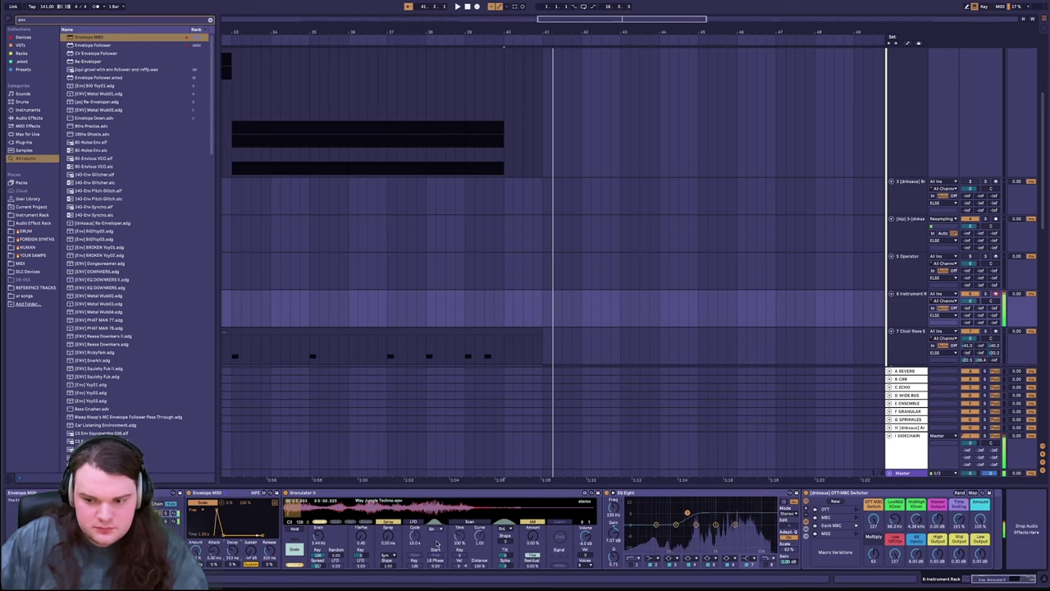
{"action": "scroll", "coordinate": [302, 514], "scroll_direction": "left", "scroll_amount": 3}
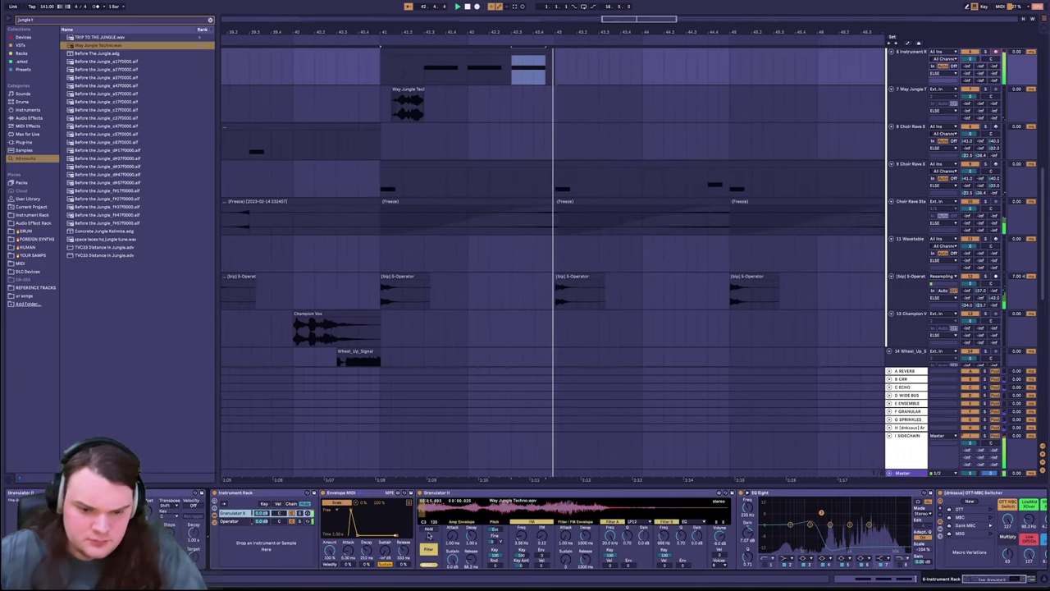
{"action": "left_click", "coordinate": [432, 547]}
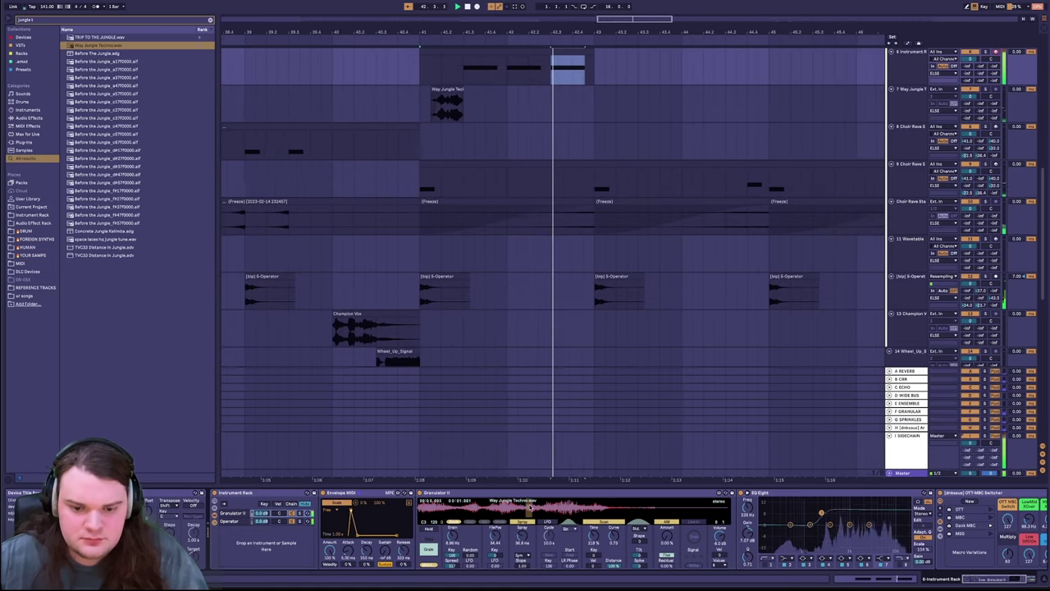
Step: Add Redux and Spectral Time to the end of the Granulator II effects chain
{"action": "scroll", "coordinate": [478, 466], "scroll_direction": "up", "scroll_amount": 2}
{"action": "type", "text": "red"}
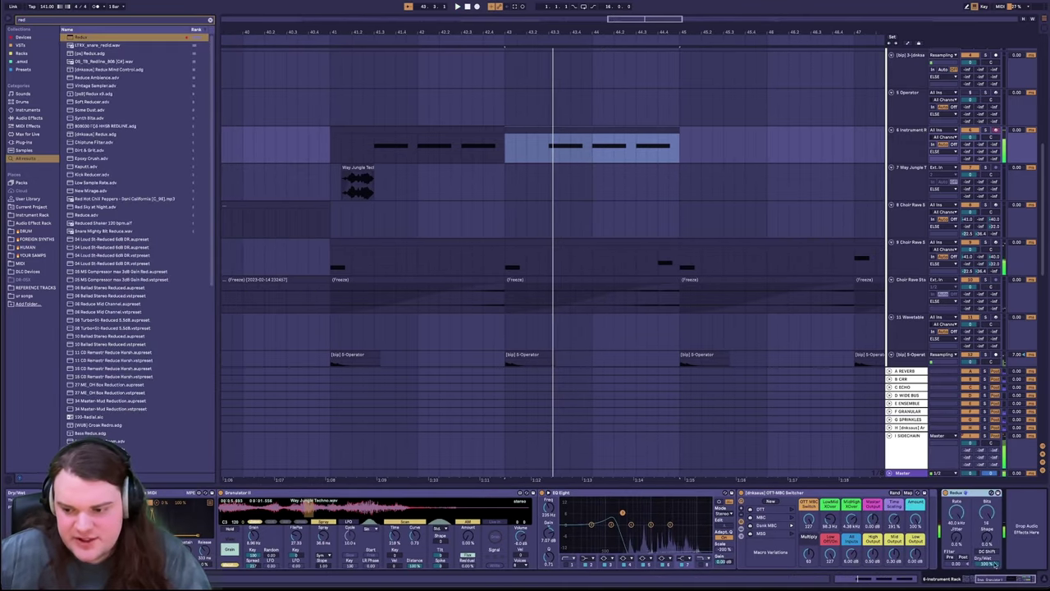
{"action": "key", "text": "ctrl+f"}
{"action": "type", "text": "spec"}
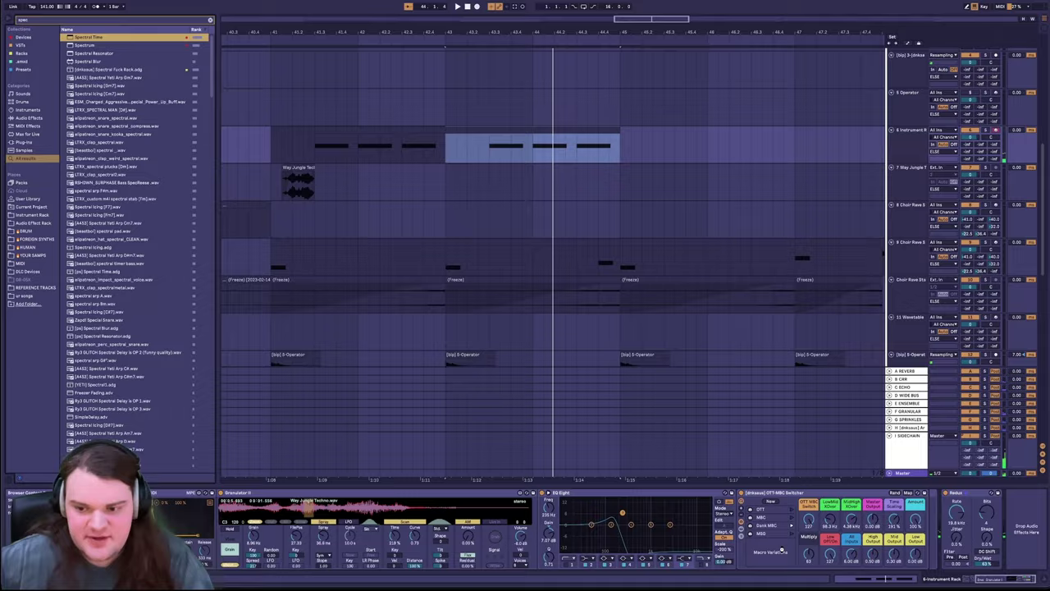
{"action": "key", "text": "Return"}
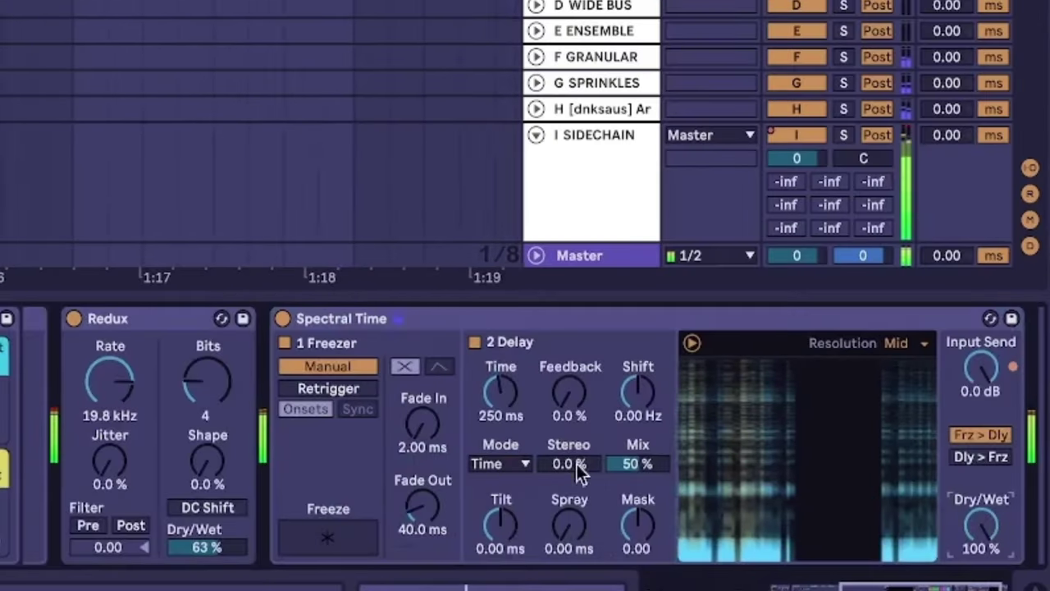
Step: Set Spectral Time's delay to 10.0 ms time, 23 % stereo and 100 % mix, and adjust its tilt
{"action": "left_click_drag", "start_coordinate": [577, 464], "coordinate": [577, 431]}
{"action": "left_click_drag", "start_coordinate": [492, 408], "coordinate": [492, 500]}
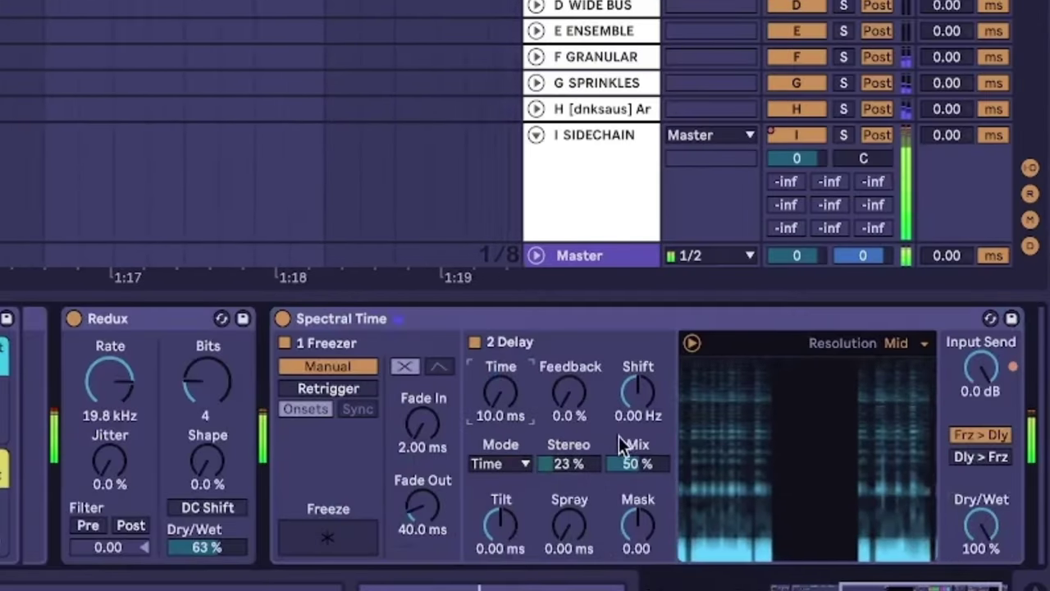
{"action": "left_click_drag", "start_coordinate": [632, 462], "coordinate": [632, 427]}
{"action": "mouse_move", "coordinate": [484, 549]}
{"action": "left_mouse_down"}
{"action": "mouse_move", "coordinate": [484, 525]}
{"action": "mouse_move", "coordinate": [484, 548]}
{"action": "left_mouse_up"}
Step: Move Redux and Spectral Time into the High chain of the Hi-Lo Splitter rack and adjust its Low-Mid Crossover
{"action": "scroll", "coordinate": [968, 548], "scroll_direction": "right", "scroll_amount": 5}
{"action": "left_click", "coordinate": [380, 492]}
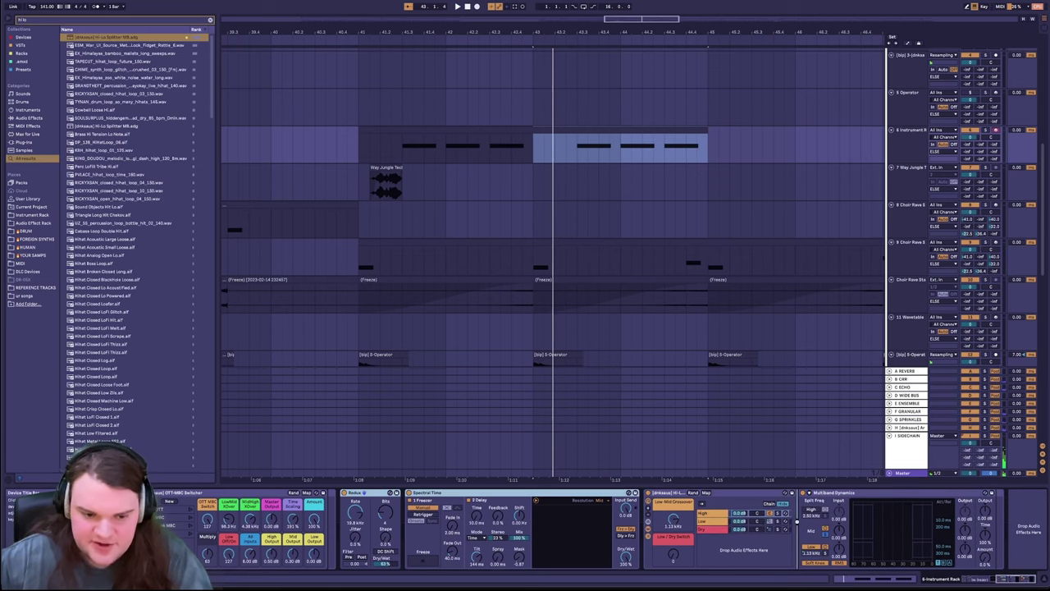
{"action": "left_click_drag", "start_coordinate": [786, 527], "coordinate": [798, 527]}
{"action": "left_click_drag", "start_coordinate": [370, 519], "coordinate": [370, 564]}
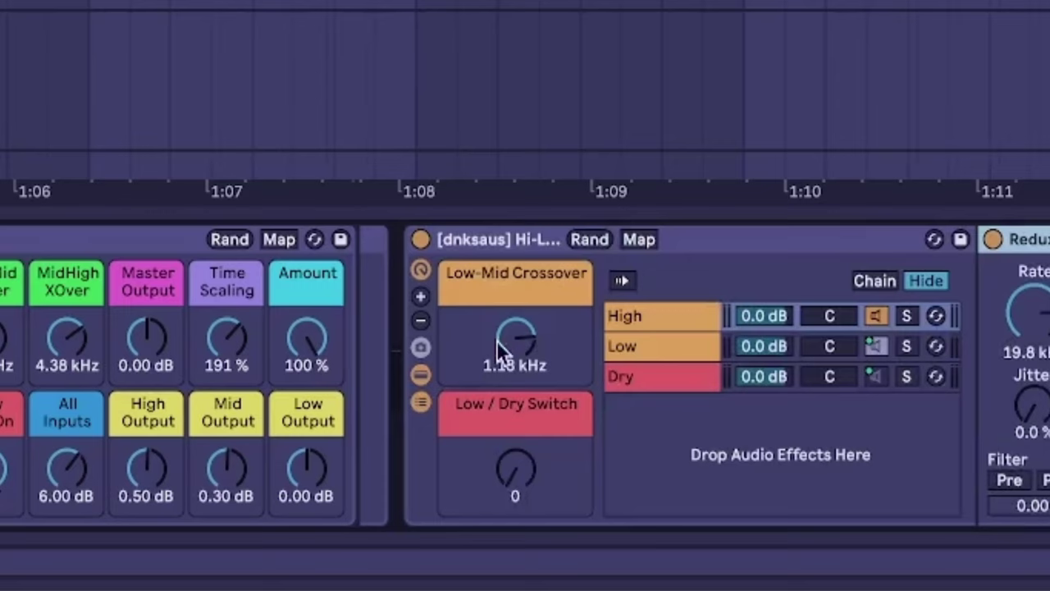
{"action": "left_click_drag", "start_coordinate": [516, 337], "coordinate": [515, 298]}
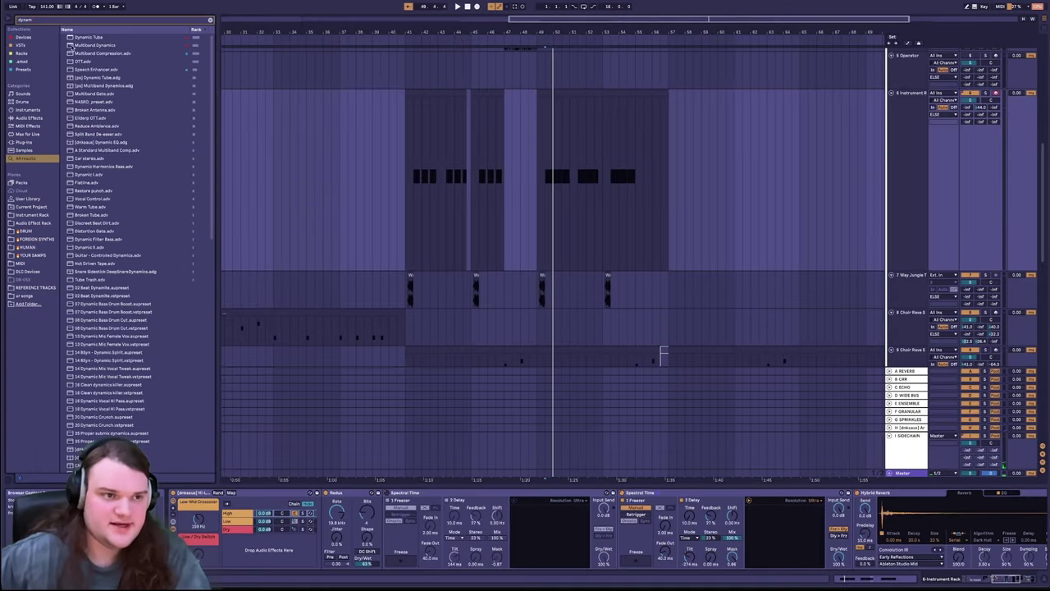
Step: Add Dynamic Tube before Redux in the splitter's High chain and adjust its envelope and drive amounts
{"action": "left_click", "coordinate": [80, 39]}
{"action": "left_click_drag", "start_coordinate": [81, 40], "coordinate": [398, 501]}
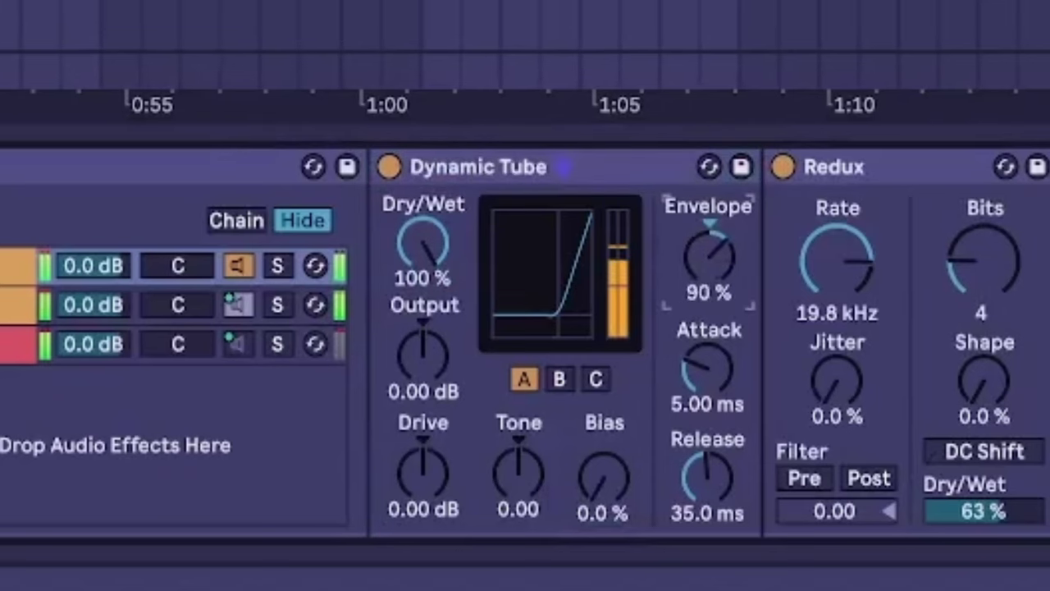
{"action": "left_click_drag", "start_coordinate": [709, 256], "coordinate": [710, 285]}
{"action": "left_click_drag", "start_coordinate": [423, 470], "coordinate": [423, 443]}
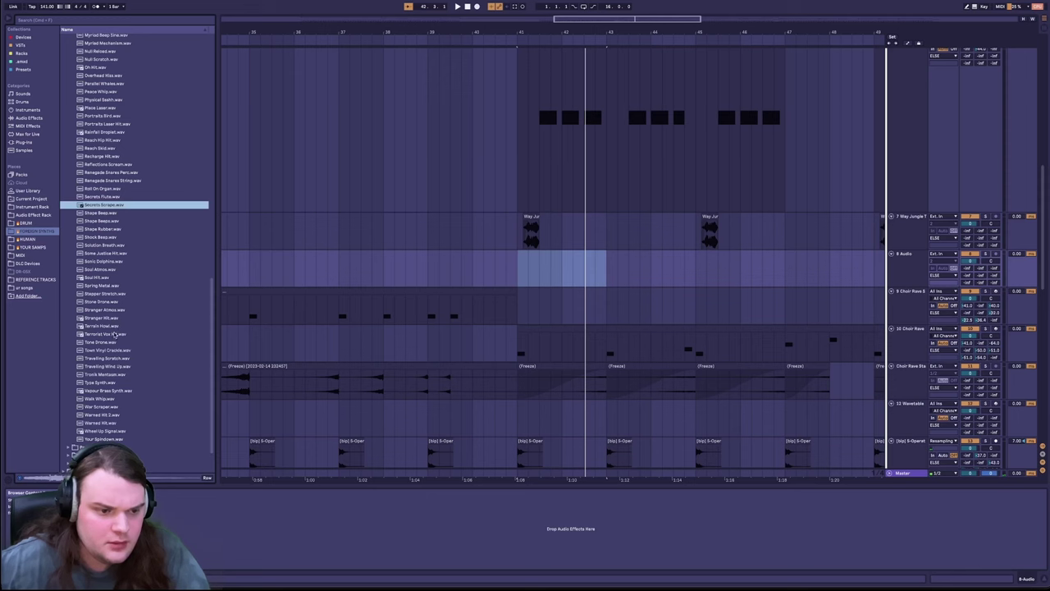
Step: Audition hit samples, place Terrorist Vox Hit.wav on the empty audio track in bar 41, and play it against the bass
{"action": "left_click", "coordinate": [118, 341]}
{"action": "left_click", "coordinate": [117, 333]}
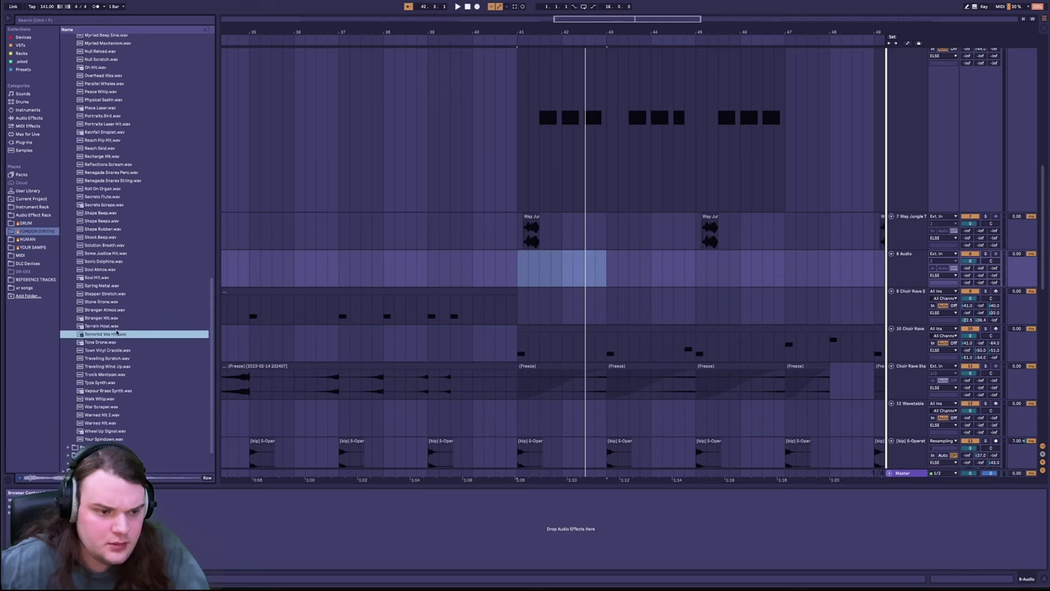
{"action": "mouse_move", "coordinate": [113, 334]}
{"action": "left_mouse_down"}
{"action": "mouse_move", "coordinate": [541, 238]}
{"action": "mouse_move", "coordinate": [537, 263]}
{"action": "mouse_move", "coordinate": [520, 265]}
{"action": "mouse_move", "coordinate": [672, 262]}
{"action": "mouse_move", "coordinate": [660, 282]}
{"action": "left_mouse_up"}
{"action": "scroll", "coordinate": [532, 264], "scroll_direction": "up", "scroll_amount": 5}
{"action": "key", "text": "space"}
{"action": "key", "text": "space"}
{"action": "key", "text": "space"}
{"action": "key", "text": "space"}
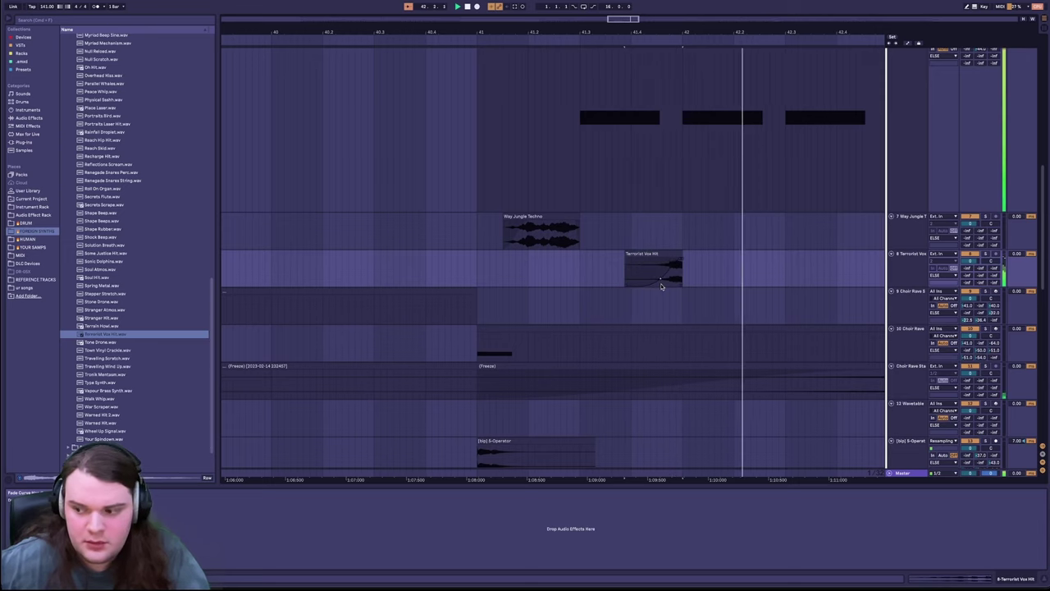
Step: Duplicate the Terrorist Vox Hit clip with its preceding gap twice so a hit leads into each following beat, and play the result
{"action": "left_click_drag", "start_coordinate": [506, 275], "coordinate": [417, 275]}
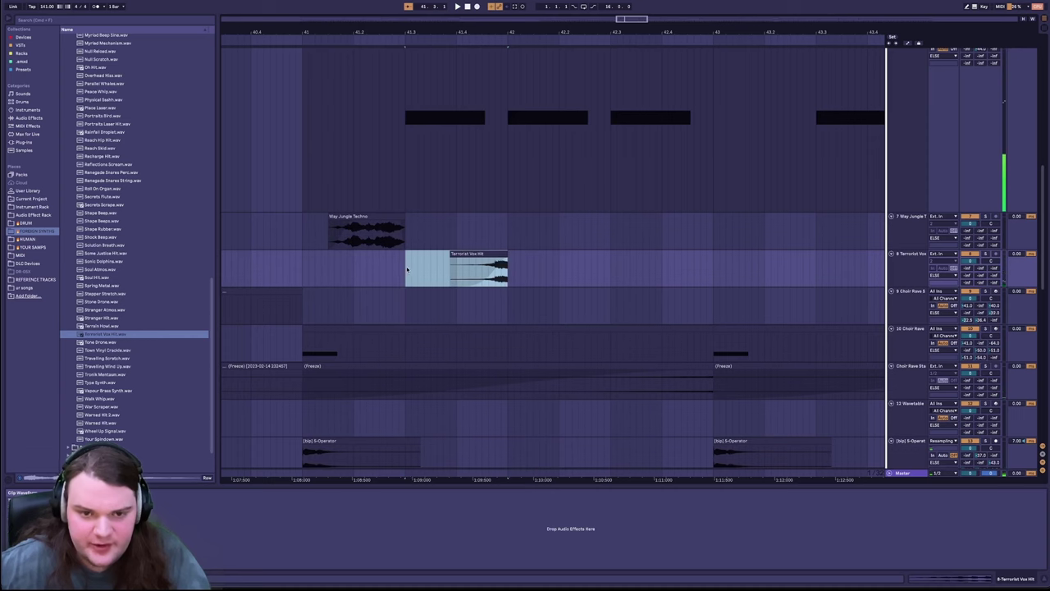
{"action": "key", "text": "ctrl+d"}
{"action": "key", "text": "ctrl+d"}
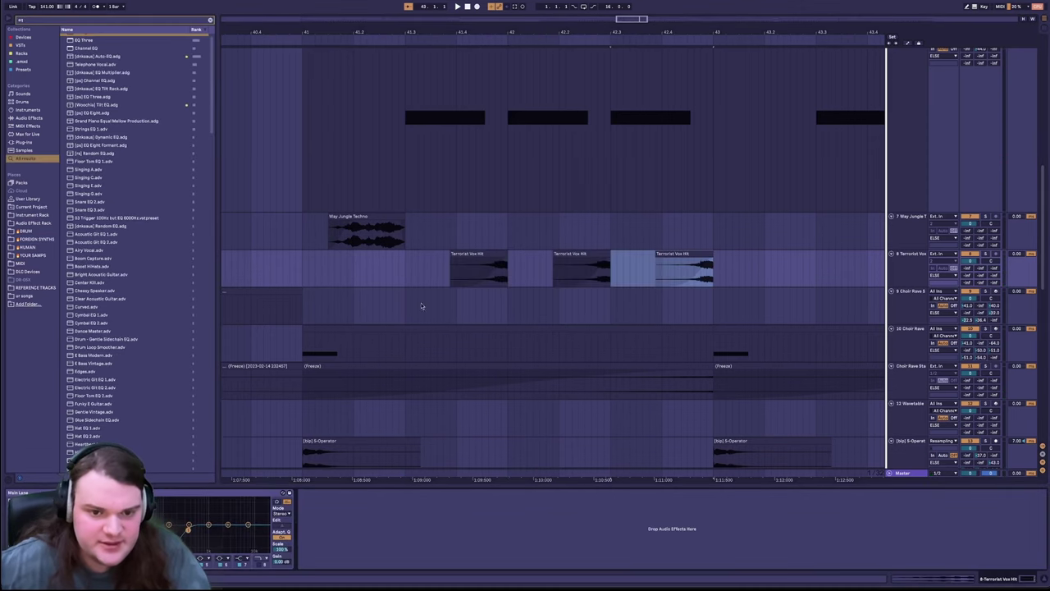
{"action": "left_click", "coordinate": [380, 271]}
{"action": "key", "text": "space"}
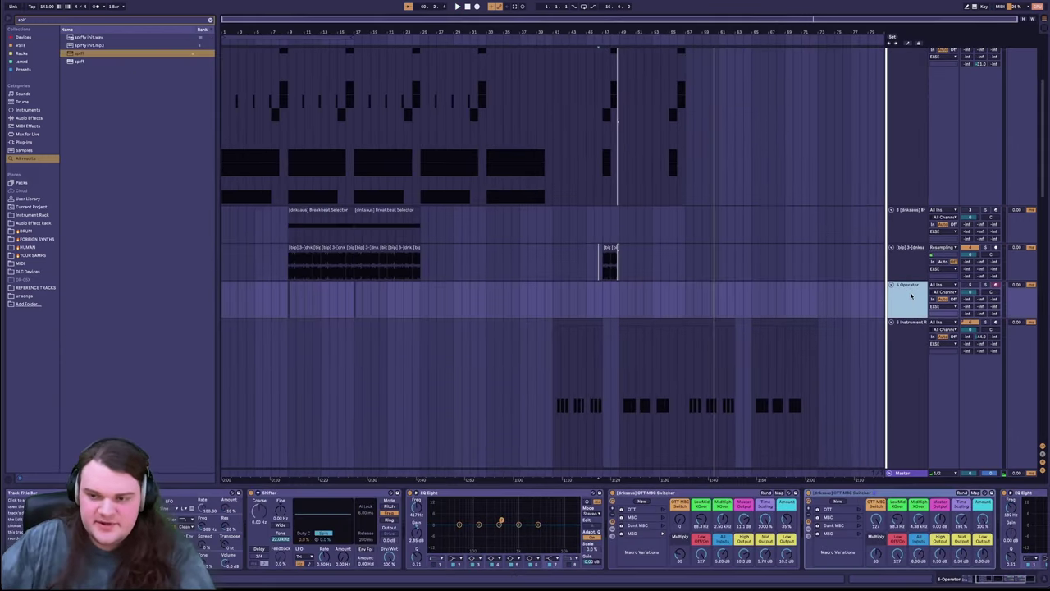
Step: Create a new MIDI track with Operator, lower its filter frequency and adjust the envelope's velocity amount
{"action": "key", "text": "shift+super+t"}
{"action": "key", "text": "super+f"}
{"action": "type", "text": "ope"}
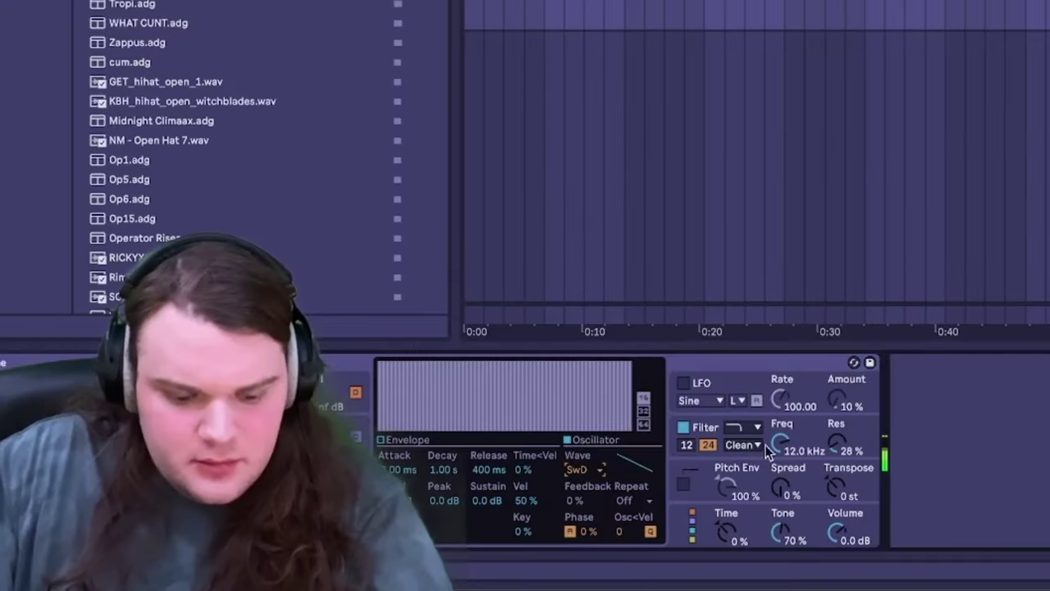
{"action": "left_click_drag", "start_coordinate": [778, 446], "coordinate": [778, 503]}
{"action": "left_click_drag", "start_coordinate": [525, 500], "coordinate": [525, 482]}
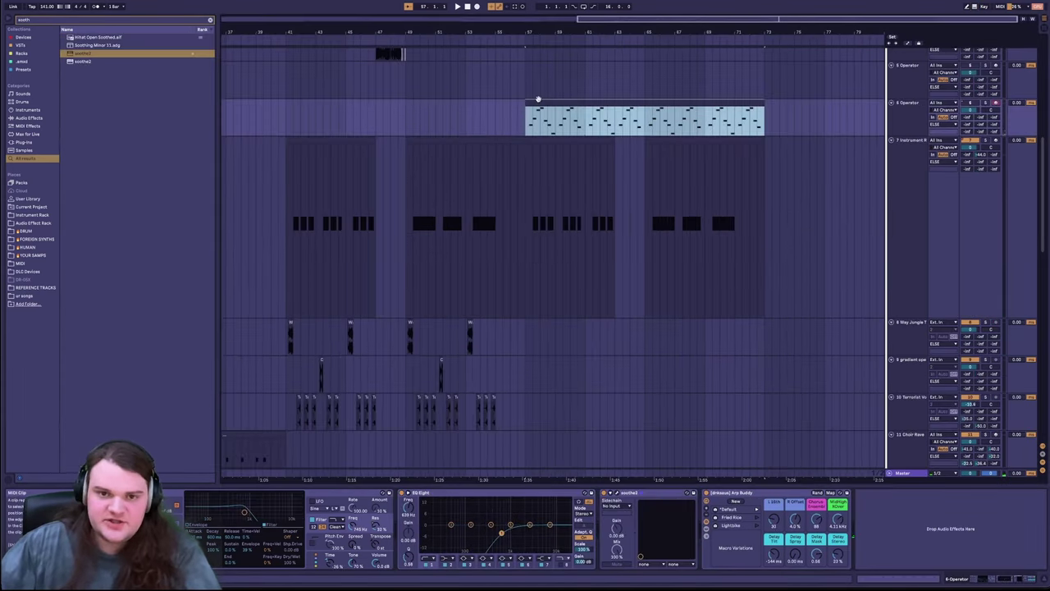
Step: Open the Operator arpeggio clip at bar 57 and set its scale to Minor
{"action": "double_click", "coordinate": [537, 103]}
{"action": "left_click", "coordinate": [144, 234]}
{"action": "left_click", "coordinate": [150, 246]}
Step: Play the arpeggio clip and move the D#3 note at the end of its second phrase down one step
{"action": "left_click", "coordinate": [321, 389]}
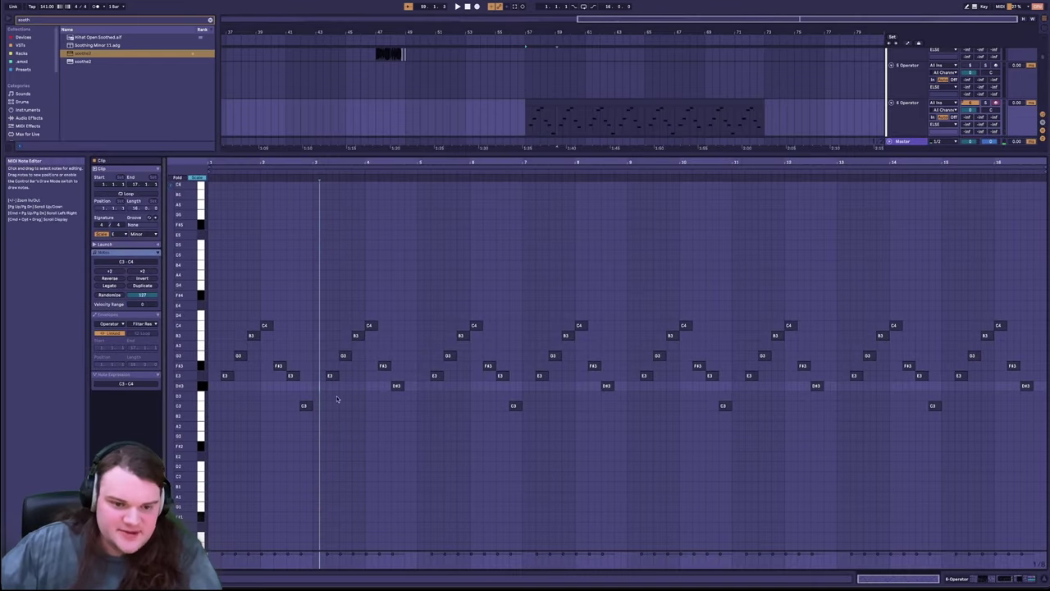
{"action": "key", "text": "space"}
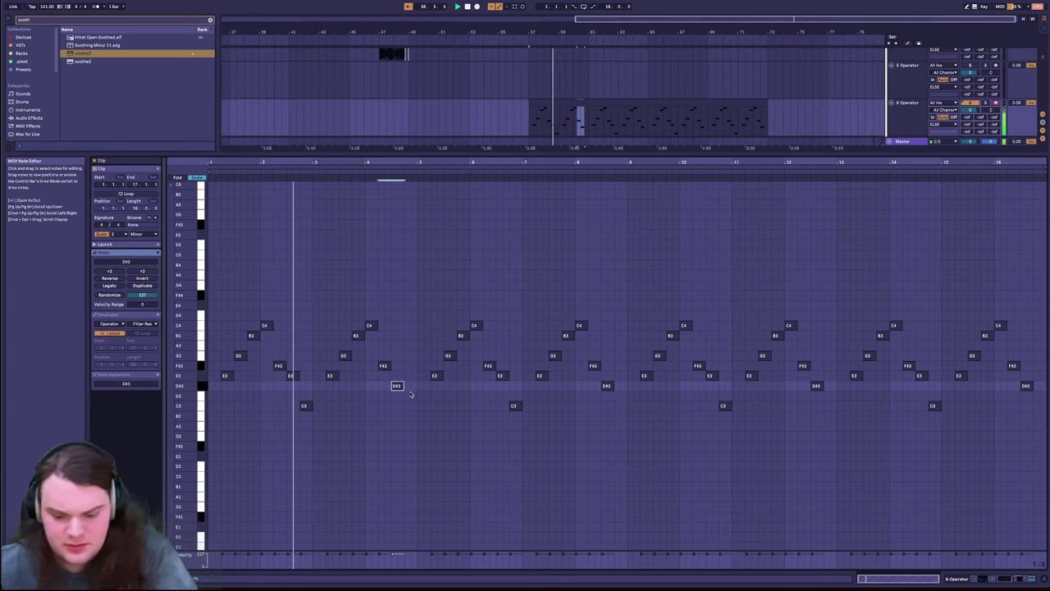
{"action": "key", "text": "Down"}
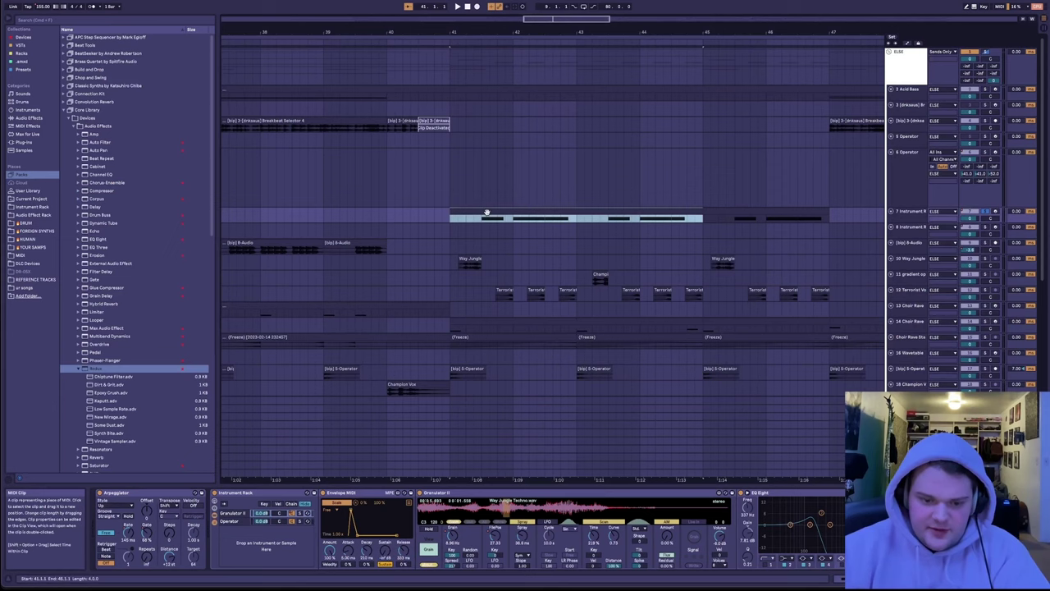
Step: Show the Arpeggiator's Gate automation on the granular Instrument Rack track at bar 41 and play the passage
{"action": "left_click", "coordinate": [515, 218]}
{"action": "key", "text": "plus"}
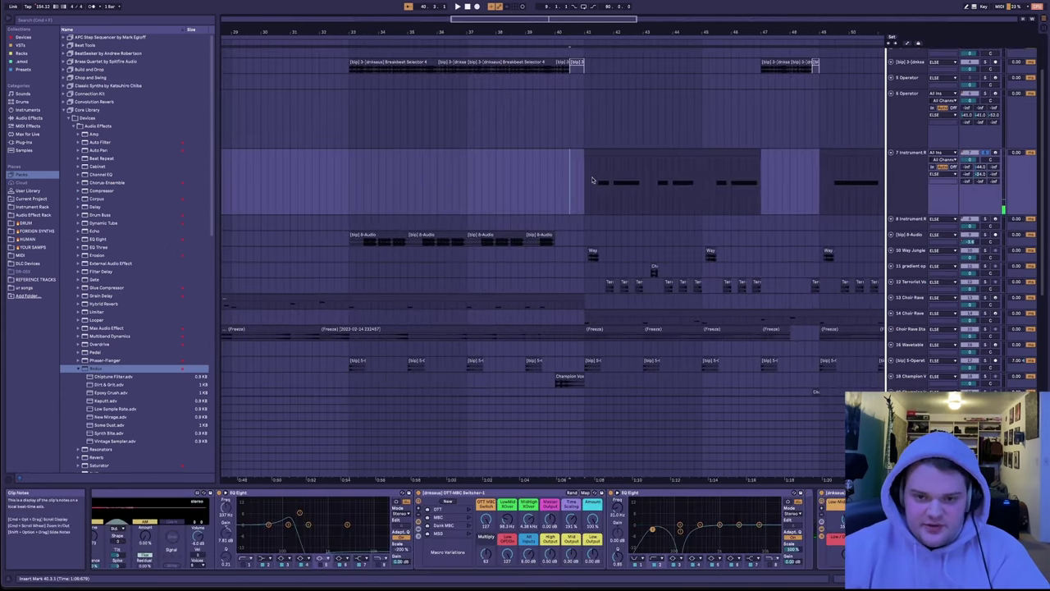
{"action": "key", "text": "plus"}
{"action": "key", "text": "plus"}
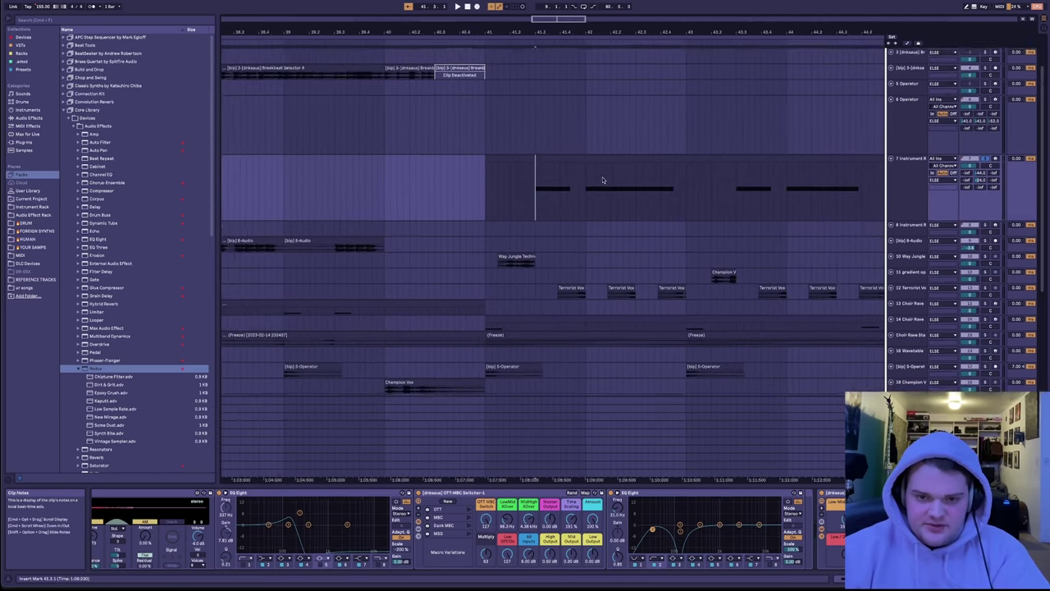
{"action": "right_click", "coordinate": [148, 533]}
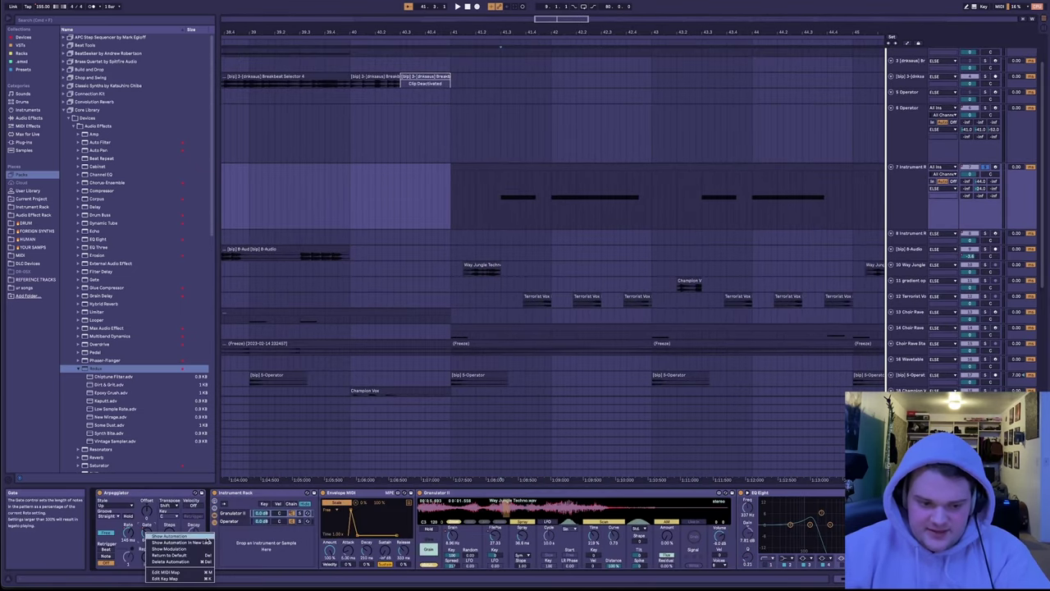
{"action": "left_click", "coordinate": [208, 541]}
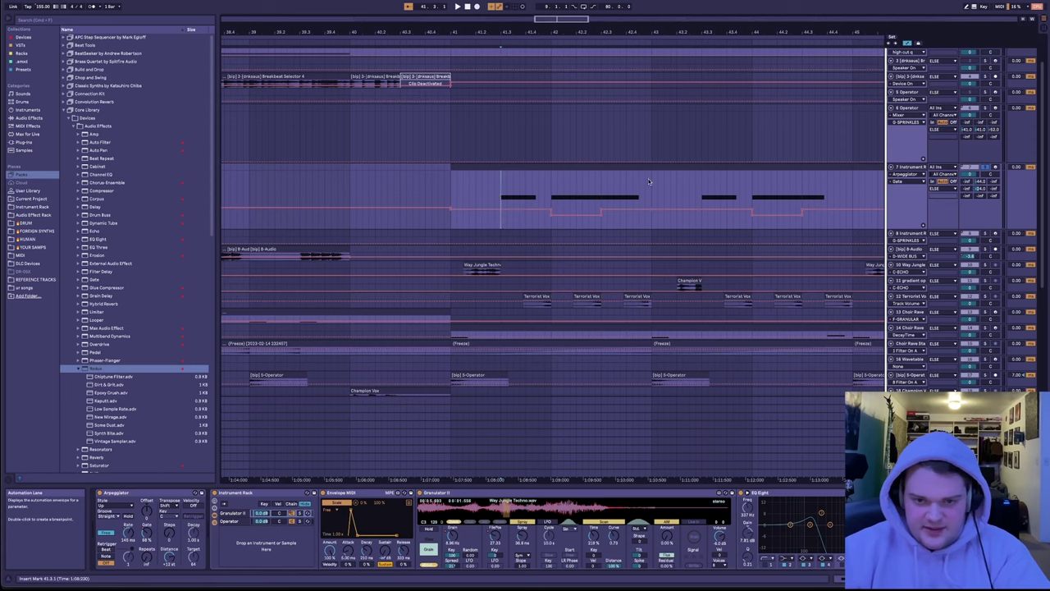
{"action": "key", "text": "space"}
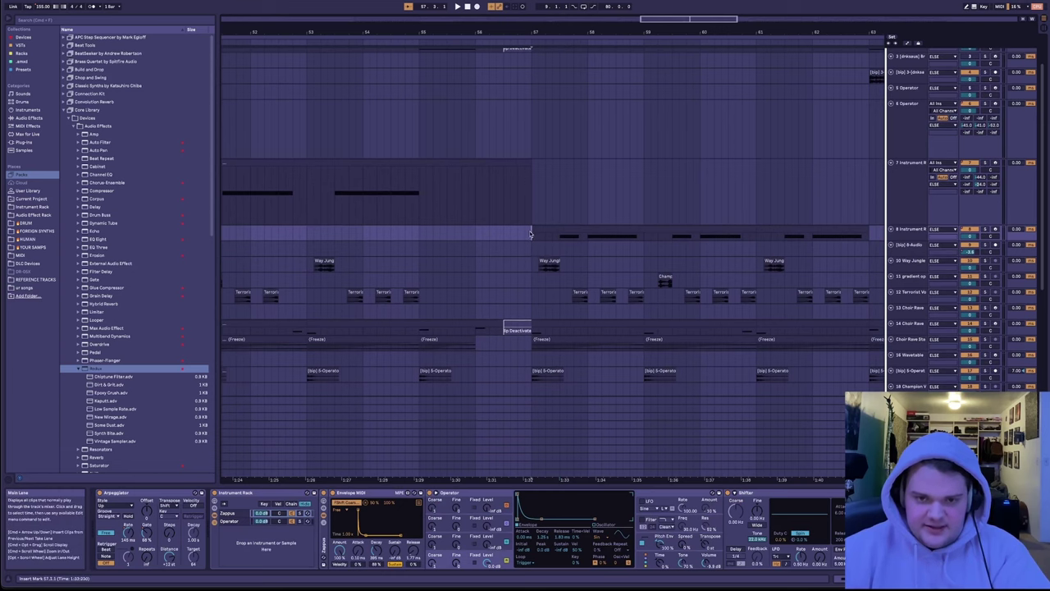
Step: Solo the Zappus and Operator Instrument Rack track, play its clip from bar 57 and inspect its effects chain
{"action": "key", "text": "s"}
{"action": "scroll", "coordinate": [687, 287], "scroll_direction": "up", "scroll_amount": 1}
{"action": "key", "text": "space"}
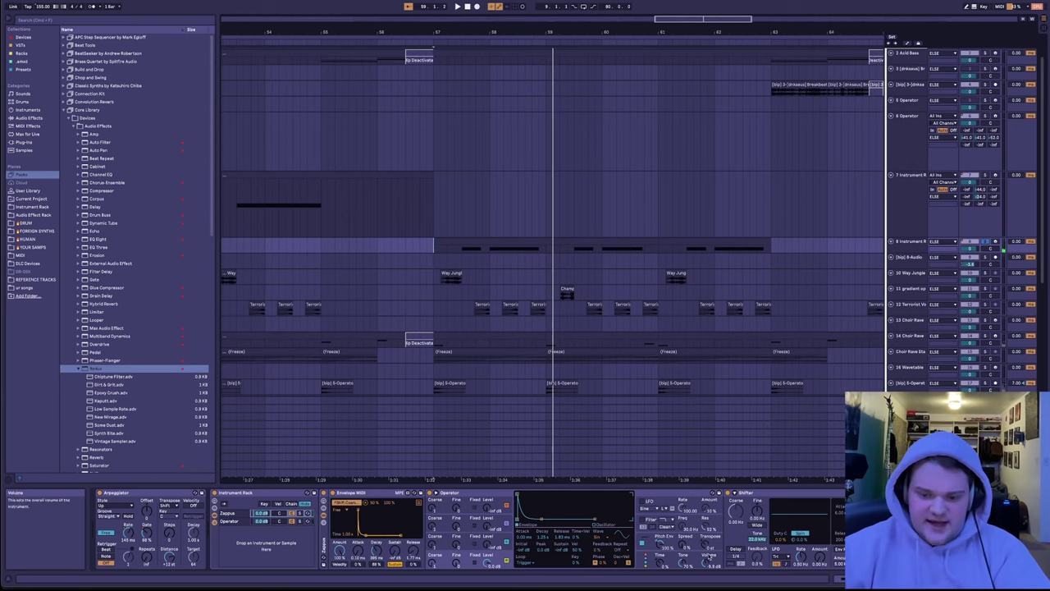
{"action": "scroll", "coordinate": [709, 555], "scroll_direction": "right", "scroll_amount": 10}
{"action": "scroll", "coordinate": [496, 538], "scroll_direction": "right", "scroll_amount": 2}
Step: Toggle the sidechain reverb rack during playback to compare the arpeggio with and without it
{"action": "left_click", "coordinate": [313, 494]}
{"action": "key", "text": "space"}
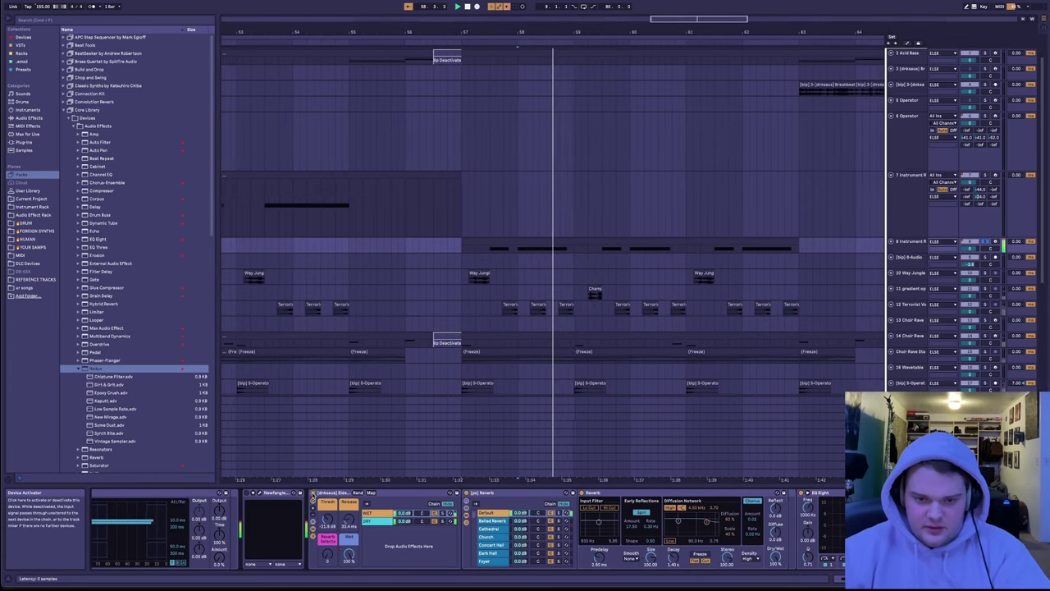
{"action": "right_click", "coordinate": [312, 496]}
{"action": "left_click", "coordinate": [343, 516]}
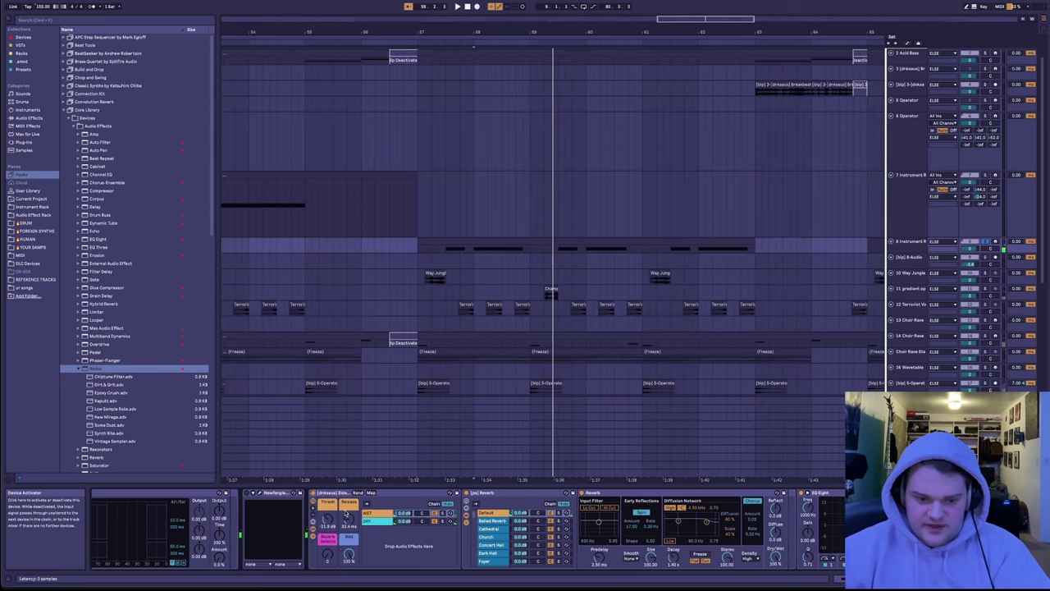
Step: Play the full arrangement from bar 9 to review the intro and build-up
{"action": "mouse_move", "coordinate": [2, 212]}
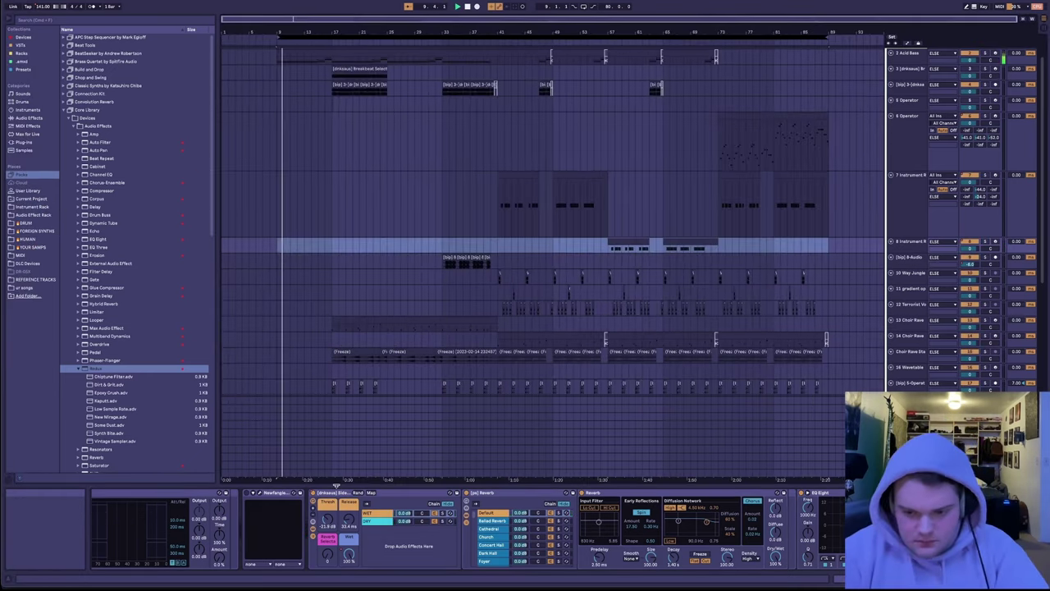
{"action": "left_click", "coordinate": [279, 117]}
{"action": "scroll", "coordinate": [279, 117], "scroll_direction": "up", "scroll_amount": 2}
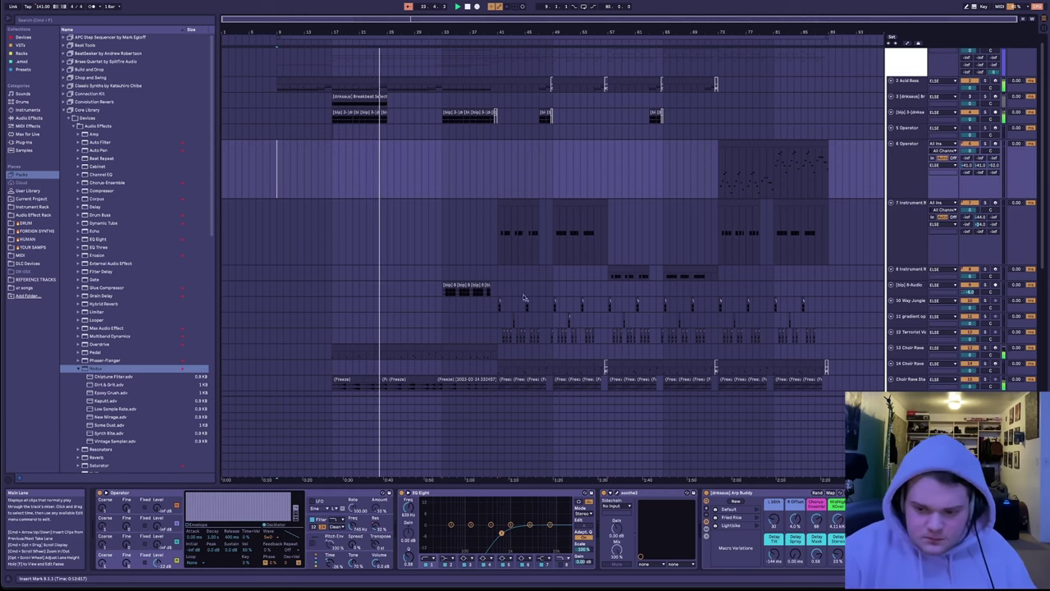
{"action": "left_click", "coordinate": [472, 215]}
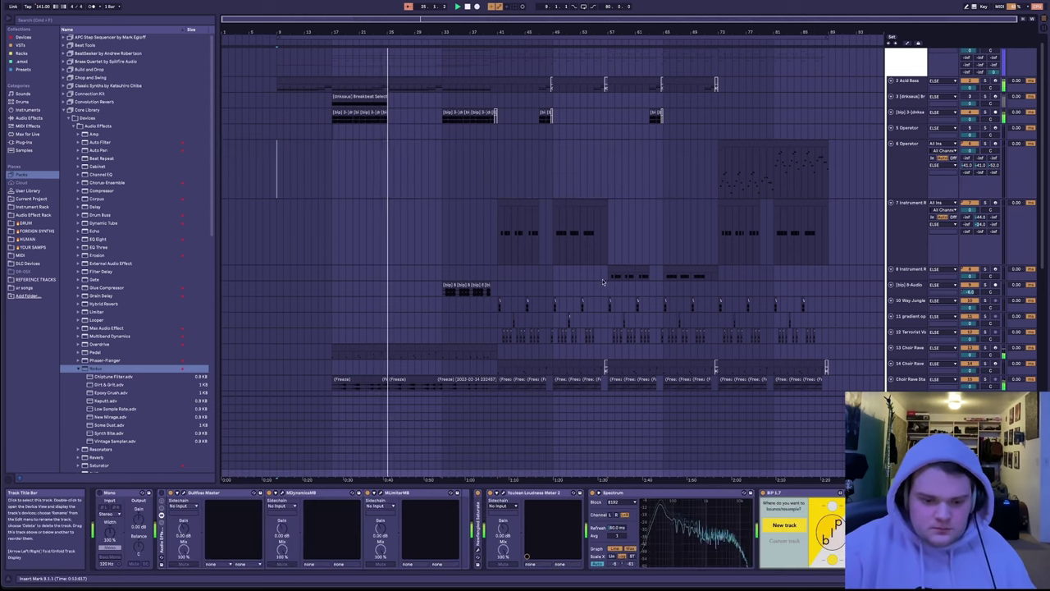
{"action": "left_click", "coordinate": [428, 169]}
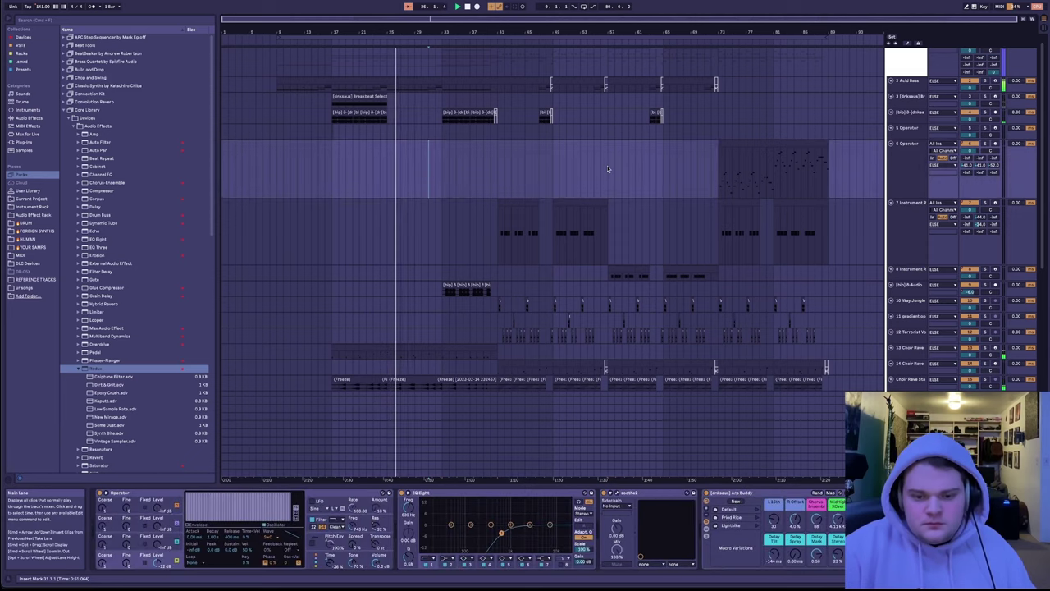
{"action": "scroll", "coordinate": [607, 166], "scroll_direction": "up", "scroll_amount": 1}
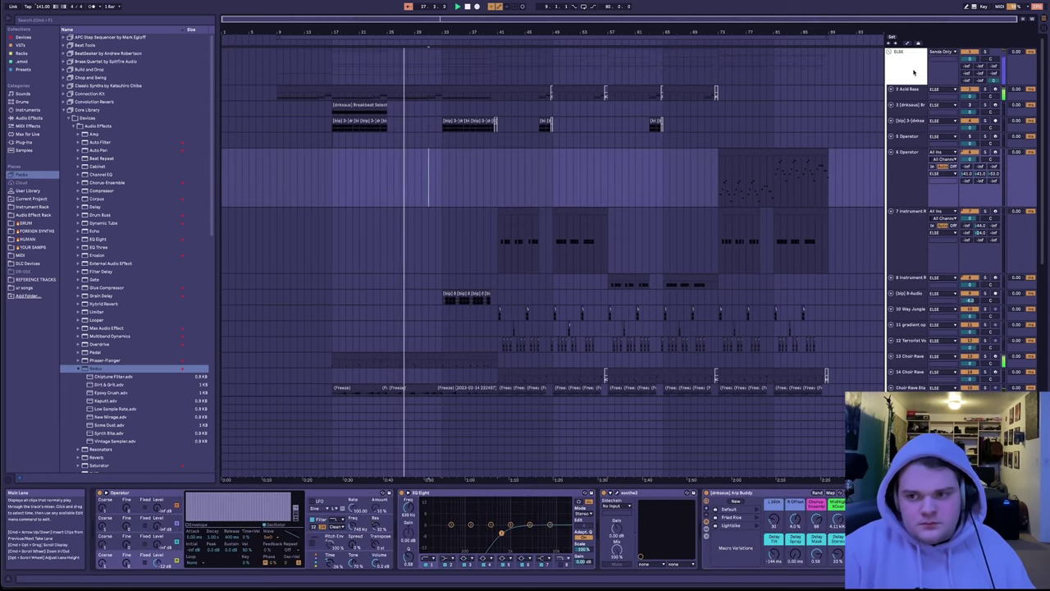
Step: Examine each track's device chain during playback, going from the ELSE group down to the siren sound effect track
{"action": "left_click", "coordinate": [916, 69]}
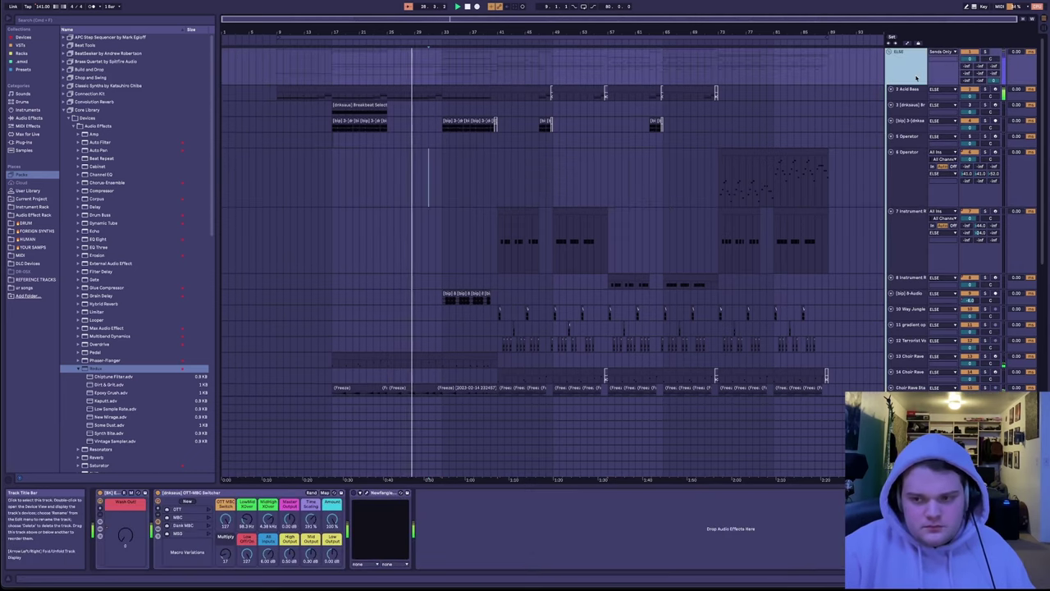
{"action": "left_click", "coordinate": [912, 91]}
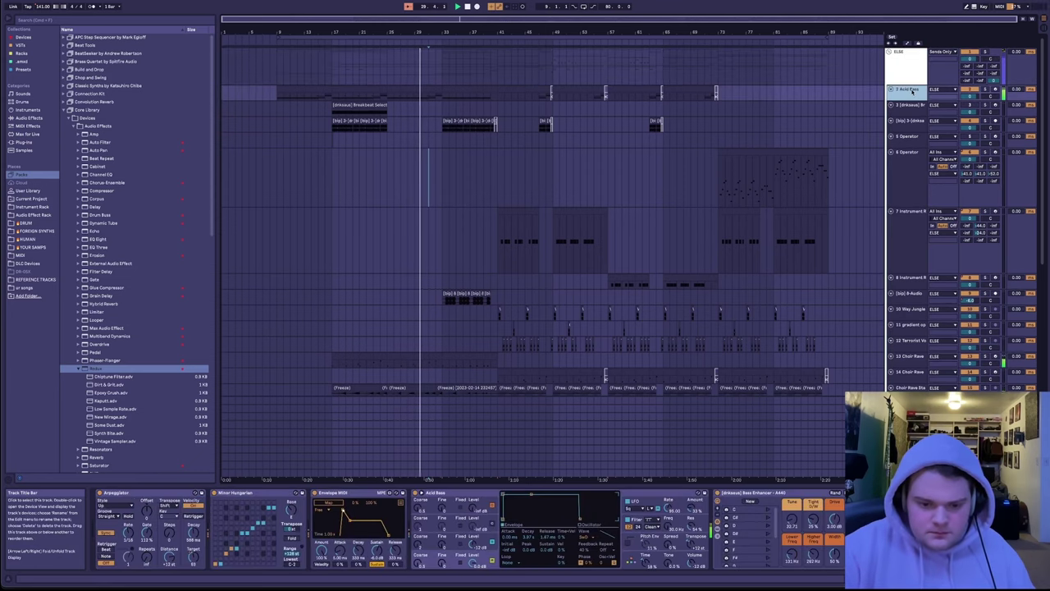
{"action": "key", "text": "Down"}
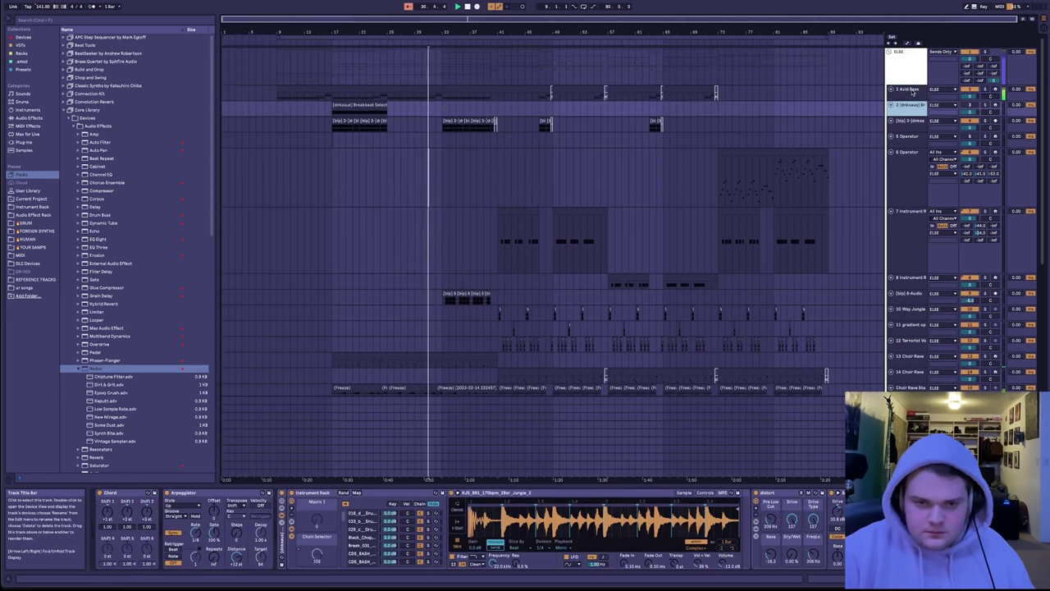
{"action": "key", "text": "Down"}
{"action": "key", "text": "Down"}
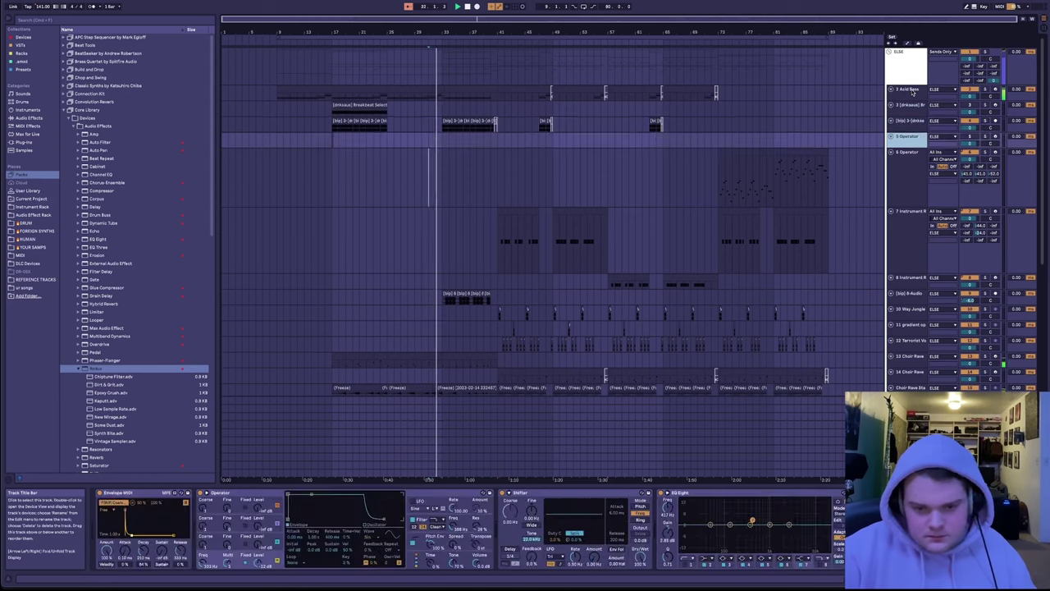
{"action": "key", "text": "Down"}
{"action": "key", "text": "Down"}
{"action": "key", "text": "Down"}
{"action": "key", "text": "Down"}
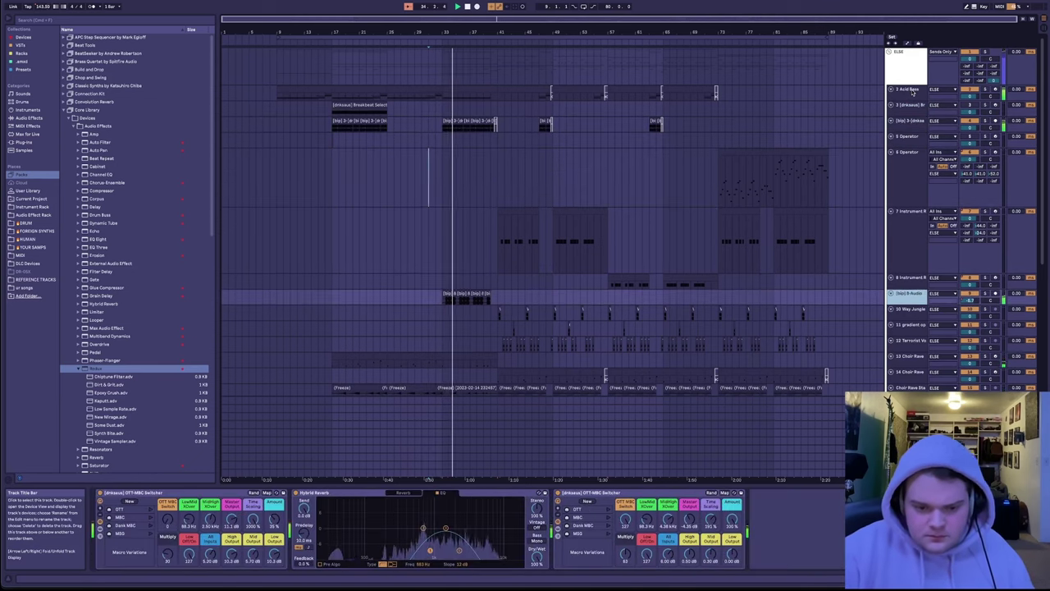
{"action": "key", "text": "Down"}
{"action": "key", "text": "Down"}
{"action": "key", "text": "Down"}
{"action": "key", "text": "Down"}
{"action": "key", "text": "Down"}
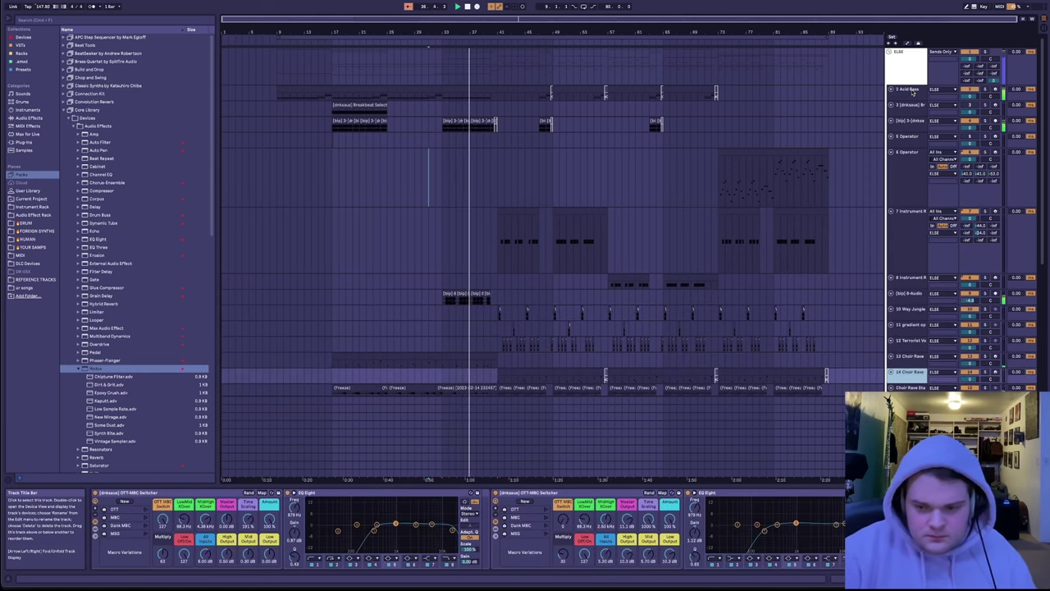
{"action": "key", "text": "Down"}
{"action": "key", "text": "Down"}
{"action": "key", "text": "Down"}
{"action": "key", "text": "Down"}
{"action": "key", "text": "Down"}
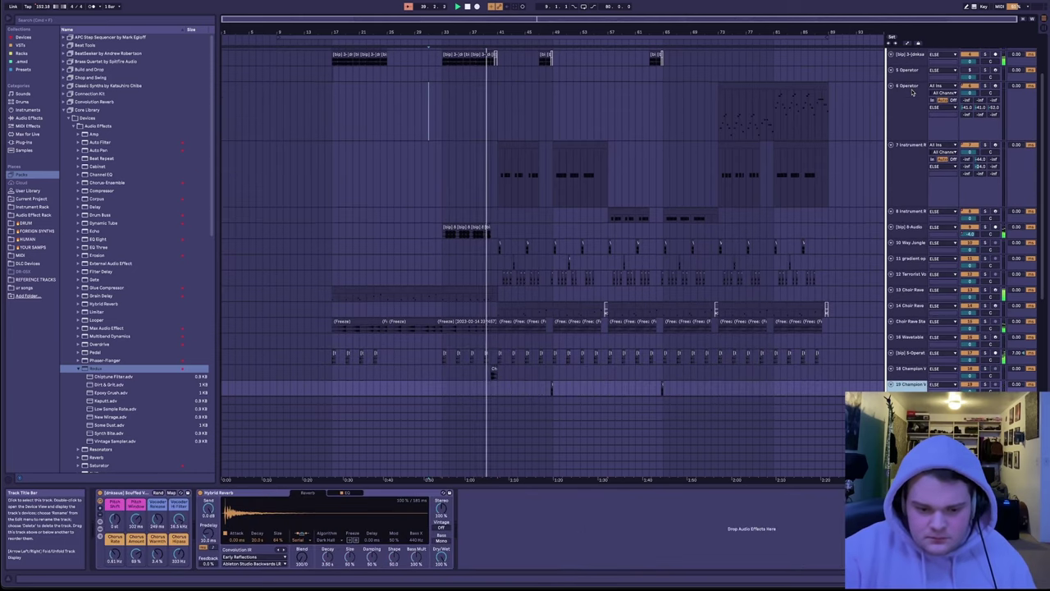
{"action": "key", "text": "Down"}
{"action": "key", "text": "Down"}
{"action": "key", "text": "Down"}
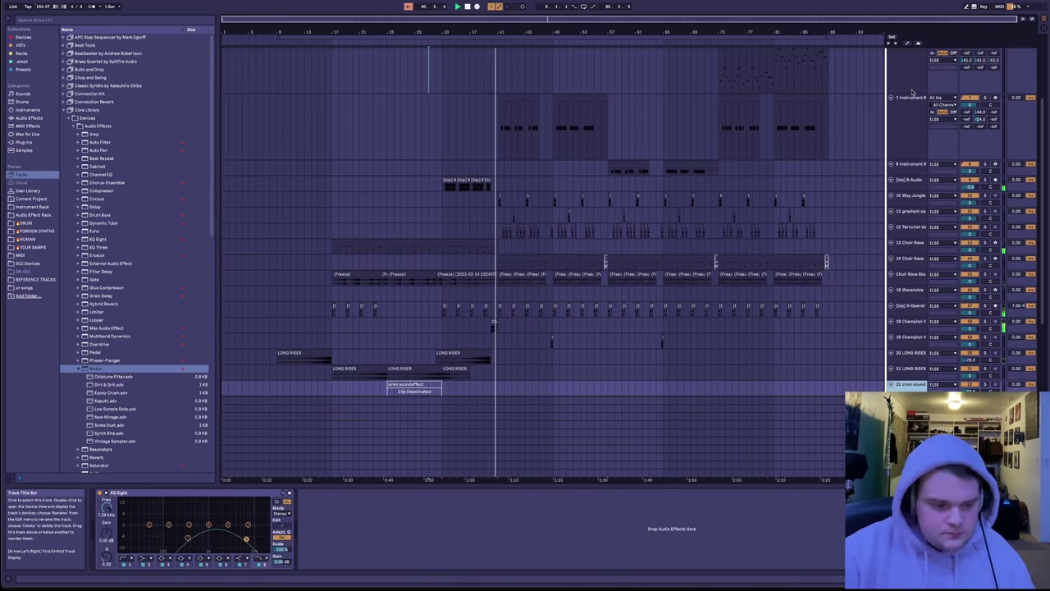